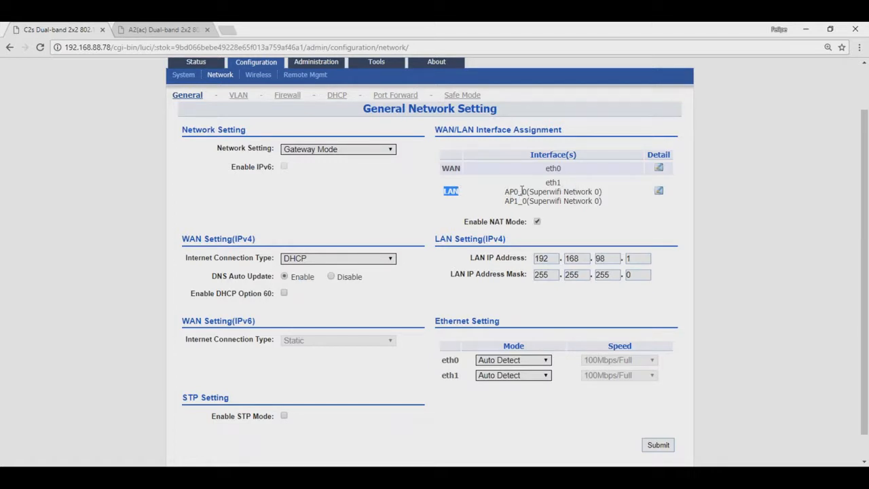
pyautogui.click(515, 192)
pyautogui.moveTo(514, 192); pyautogui.dragTo(518, 193)
pyautogui.click(517, 201)
# Submit the gateway mode settings, then set DHCP pool 1's range to 192.168.98.10–192.168.98.200
pyautogui.click(653, 447)
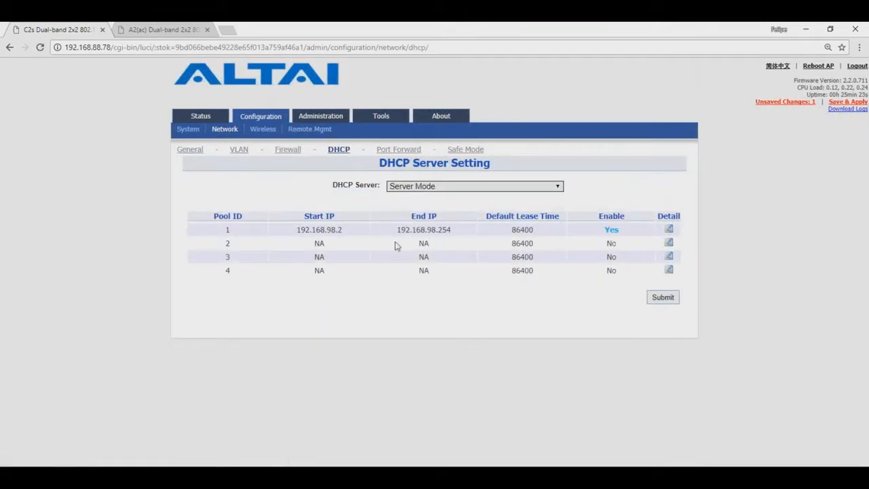
pyautogui.click(668, 230)
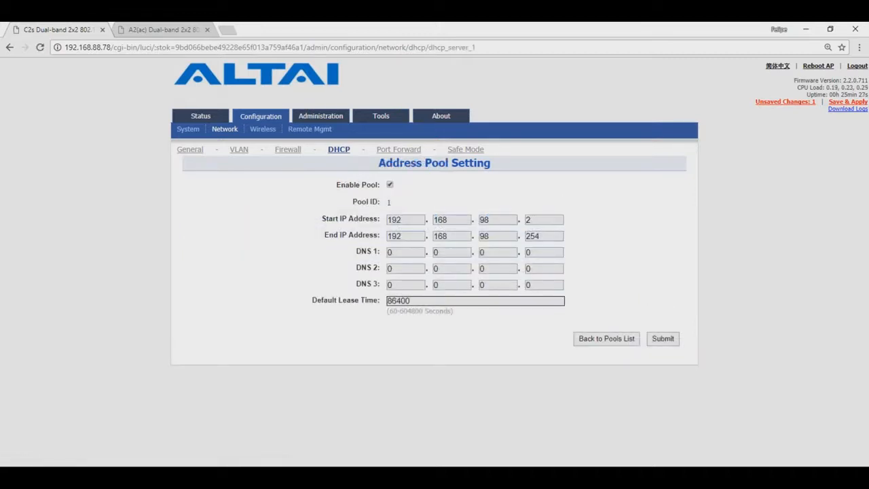
pyautogui.moveTo(539, 219); pyautogui.dragTo(507, 235)
pyautogui.write('10')
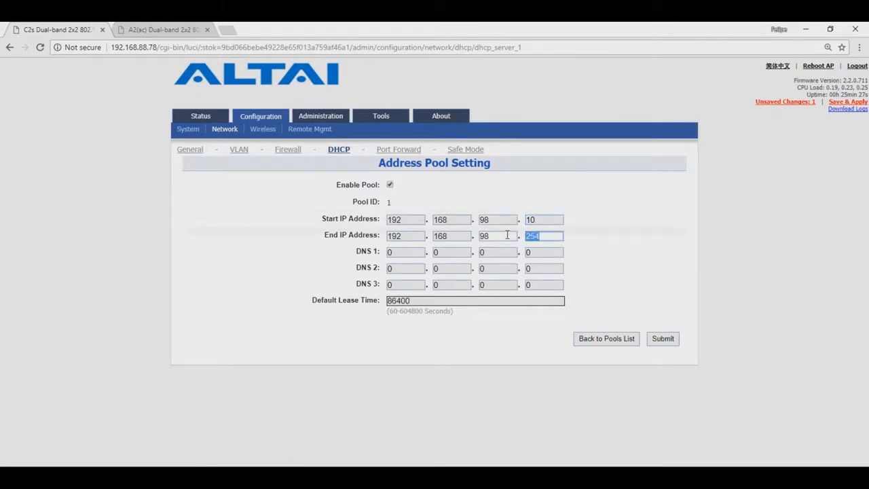
pyautogui.write('200')
pyautogui.click(664, 340)
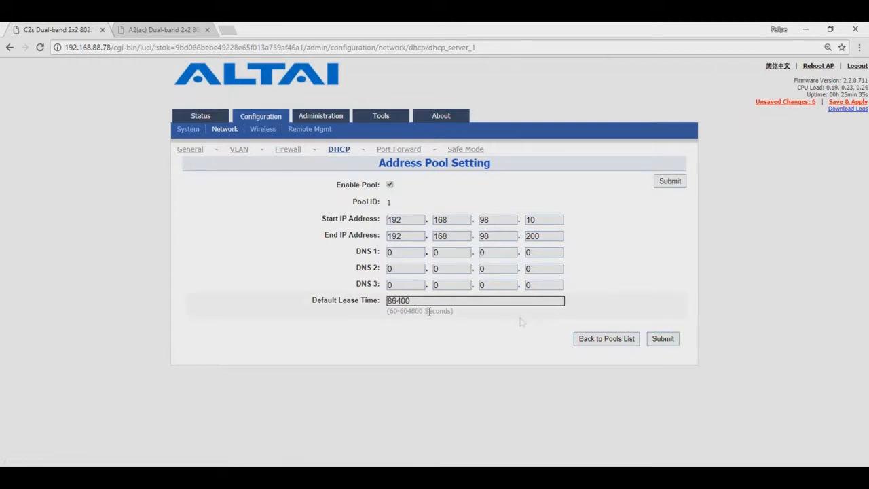
pyautogui.doubleClick(399, 301)
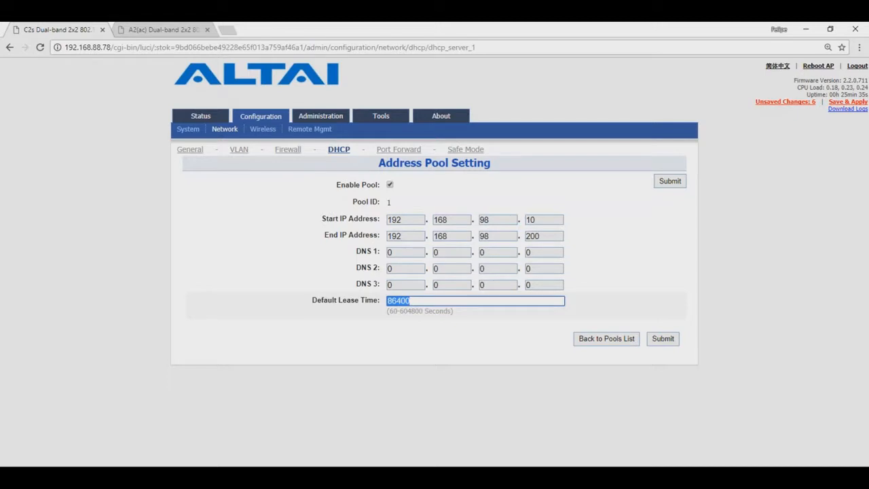
pyautogui.click(668, 342)
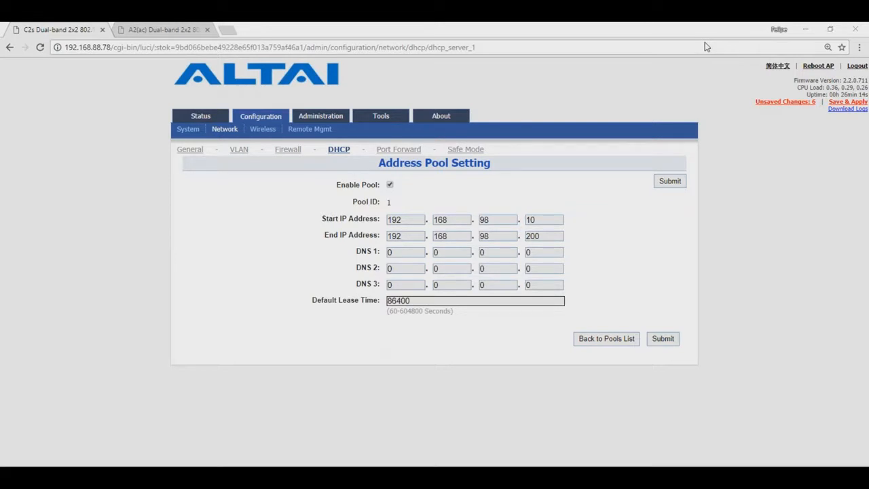
# Review the 'Unsaved Changes: 6' list showing gateway mode and the new DHCP range
pyautogui.click(777, 103)
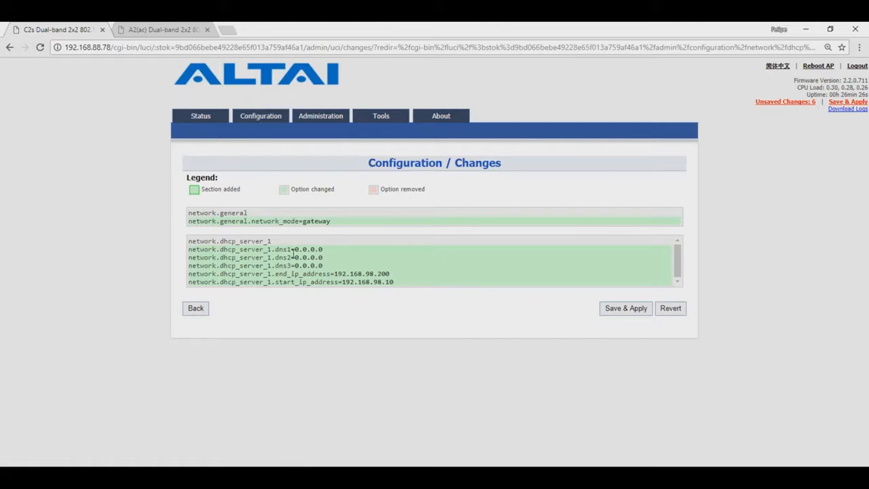
pyautogui.moveTo(331, 221); pyautogui.dragTo(302, 222)
# Change the SSID of WLAN 0 on Radio0 (2.4G) to 'Altai Super WiFi'
pyautogui.click(260, 116)
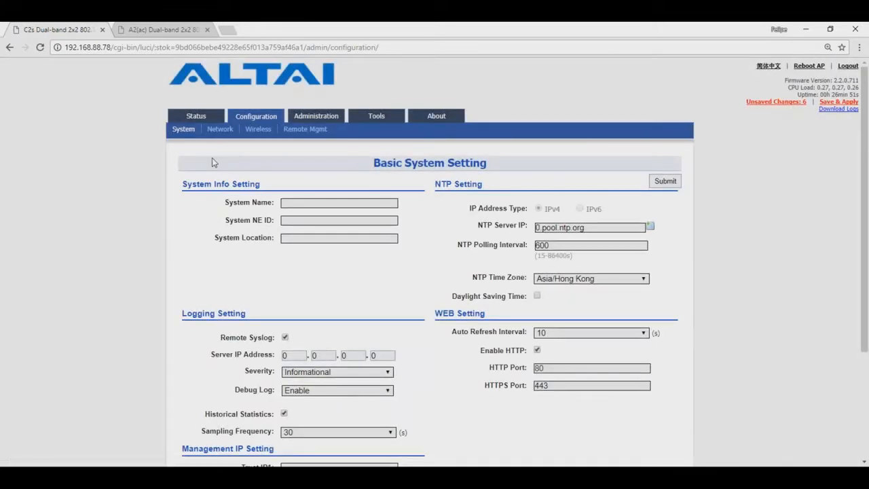
pyautogui.click(257, 131)
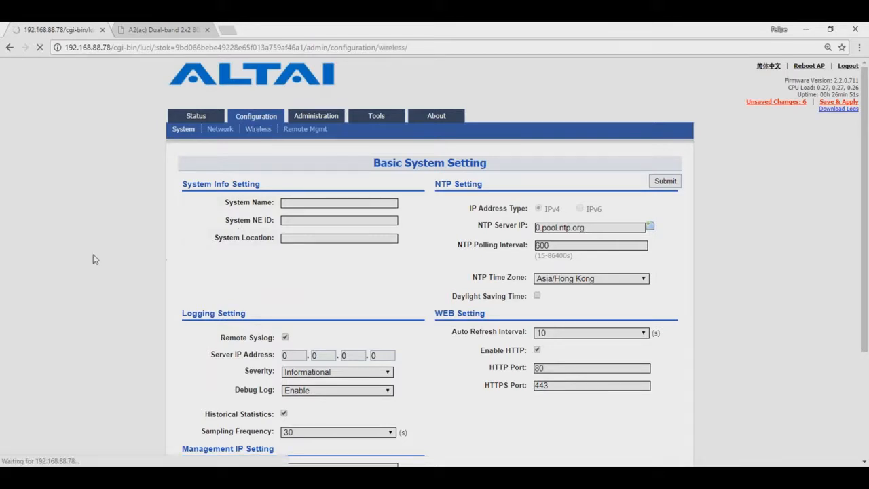
pyautogui.click(239, 181)
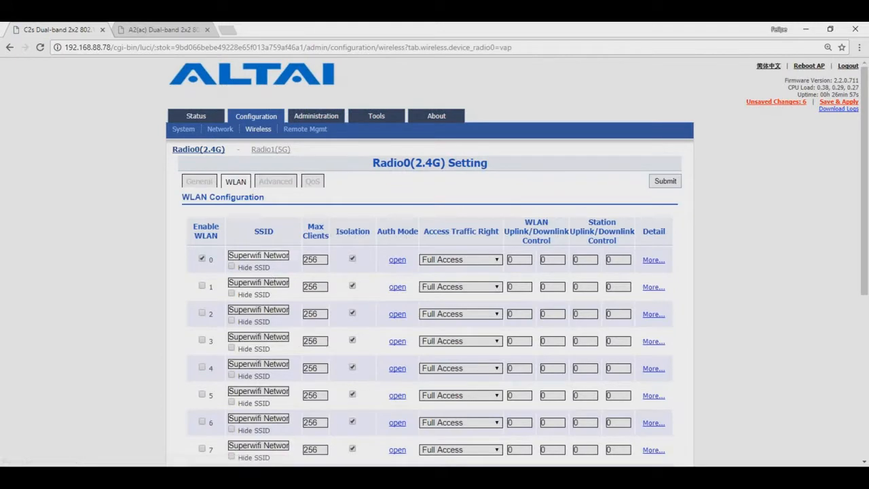
pyautogui.moveTo(287, 255); pyautogui.dragTo(202, 252)
pyautogui.press('BackSpace')
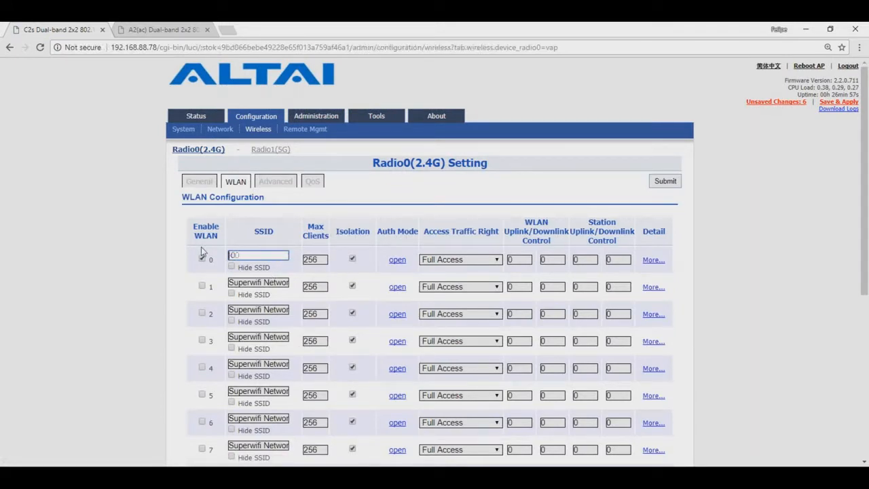
pyautogui.write('Altai Super WiFi')
pyautogui.press('Return')
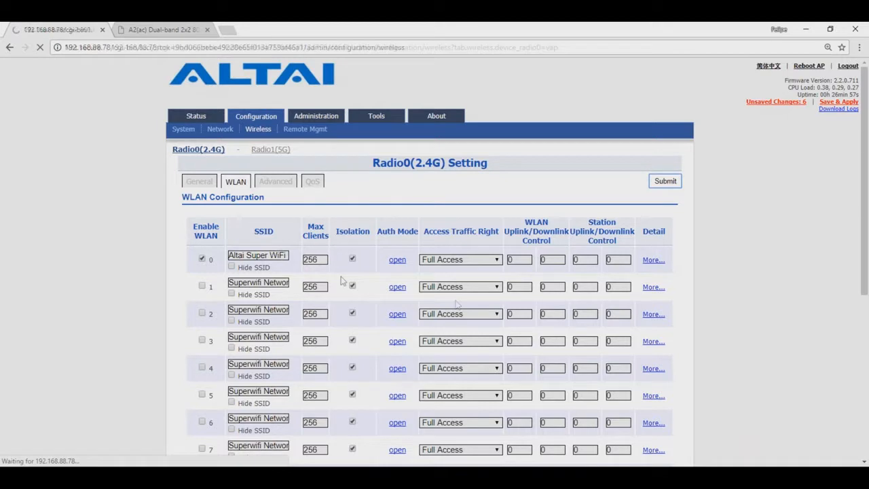
pyautogui.click(397, 260)
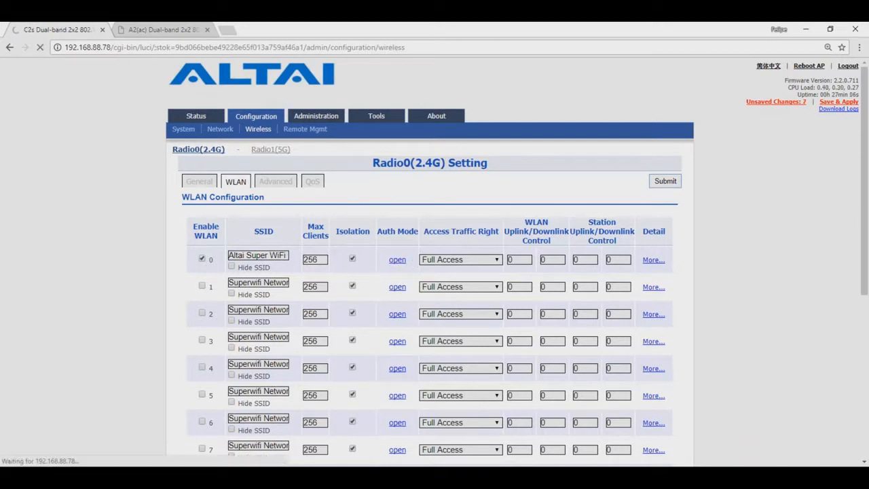
# Secure 2.4G WLAN 0 with WPA2-PSK, enter a pass phrase, disable ACL, then list 5G WLANs
pyautogui.click(418, 217)
pyautogui.click(452, 288)
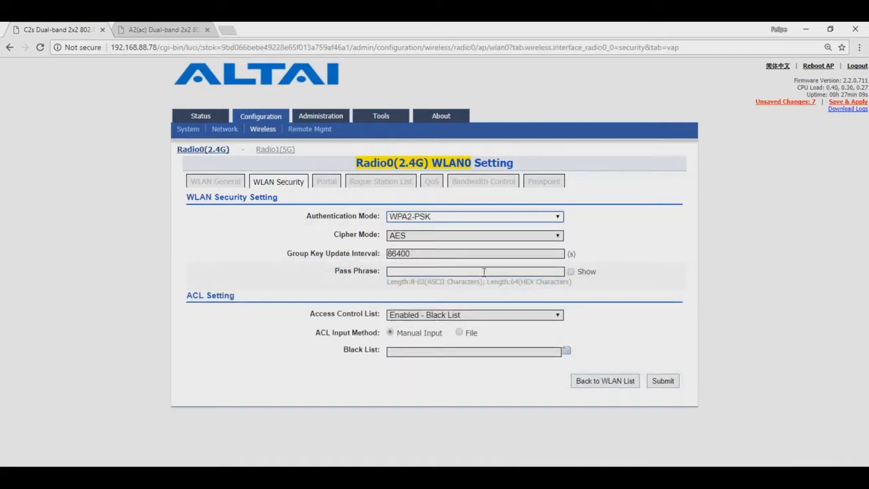
pyautogui.click(551, 272)
pyautogui.click(570, 271)
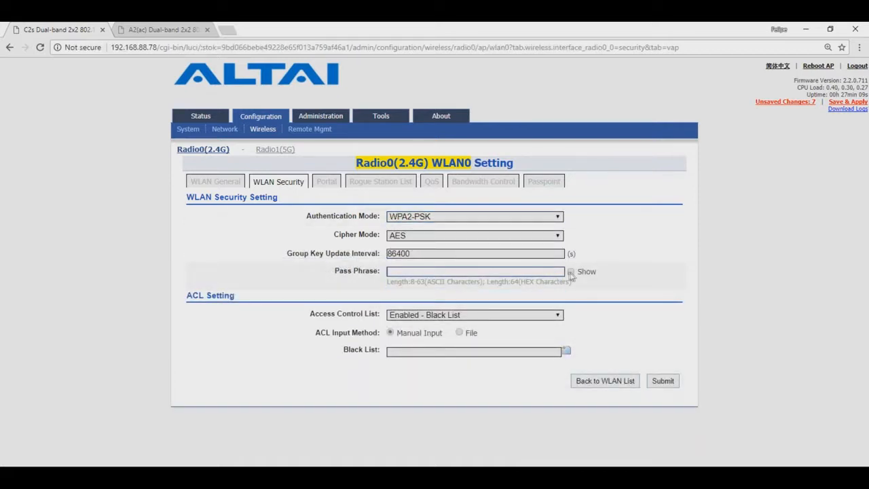
pyautogui.write('123')
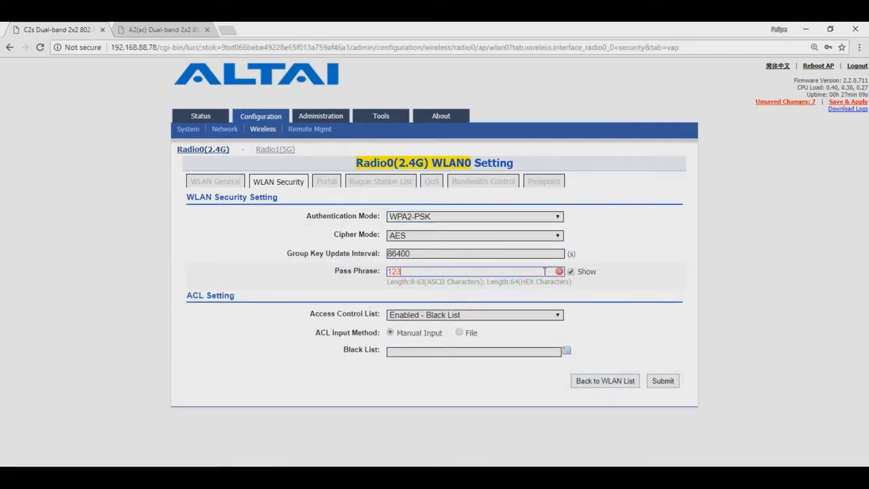
pyautogui.write('45678')
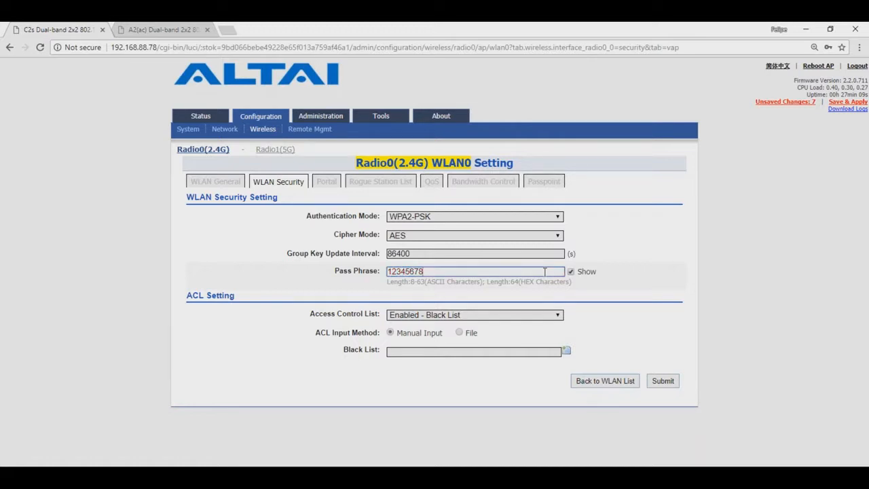
pyautogui.click(558, 315)
pyautogui.click(555, 330)
pyautogui.click(660, 344)
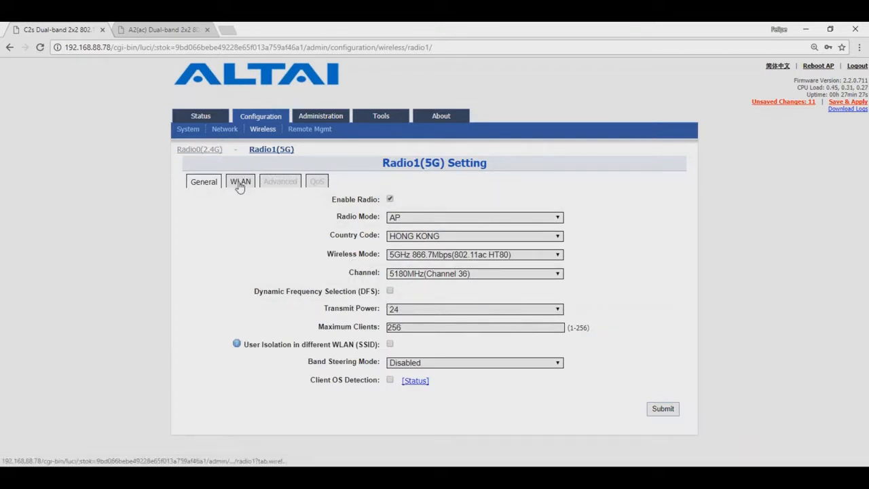
pyautogui.click(238, 183)
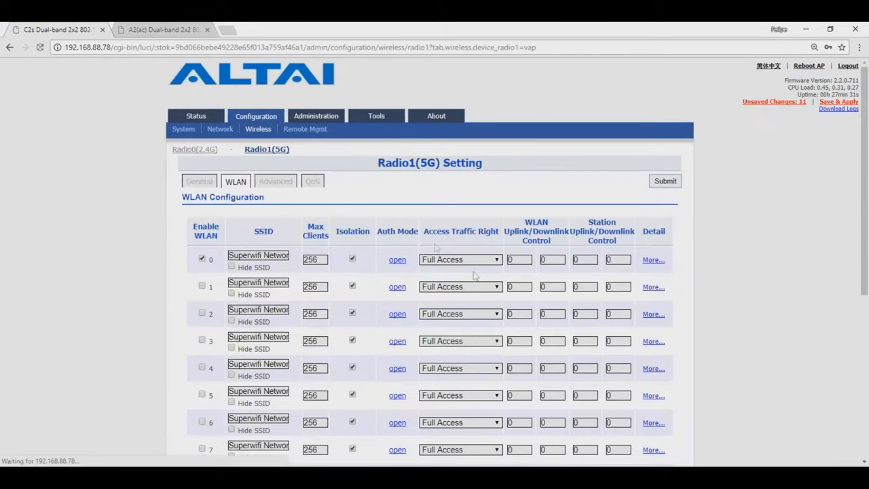
pyautogui.moveTo(228, 256); pyautogui.dragTo(274, 256)
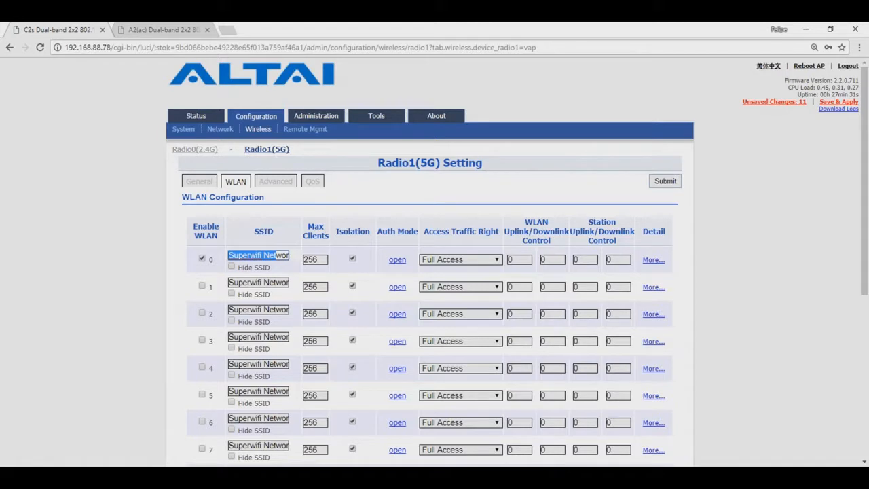
# Rename 5G WLAN 0's SSID to 'Altai Super WiFi'
pyautogui.press('Delete')
pyautogui.press('Delete')
pyautogui.press('Delete')
pyautogui.press('Delete')
pyautogui.press('Delete')
pyautogui.press('Delete')
pyautogui.press('Delete')
pyautogui.write('Altai Super WiFi')
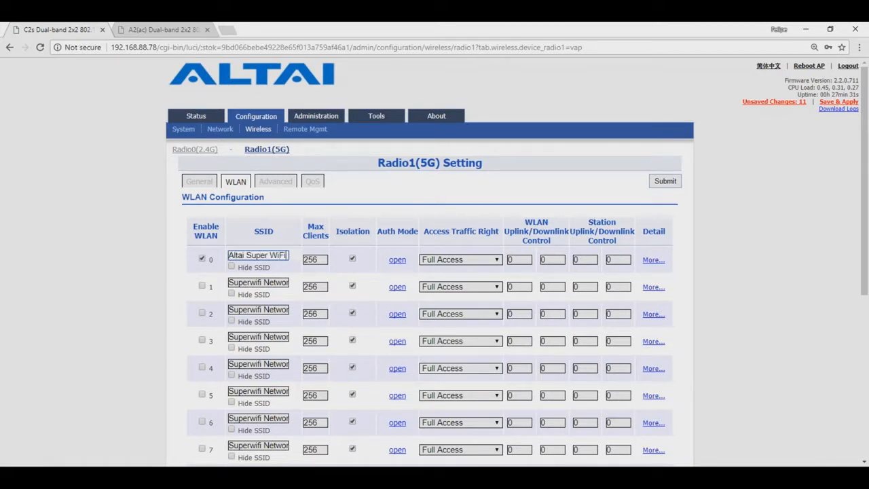
pyautogui.click(667, 185)
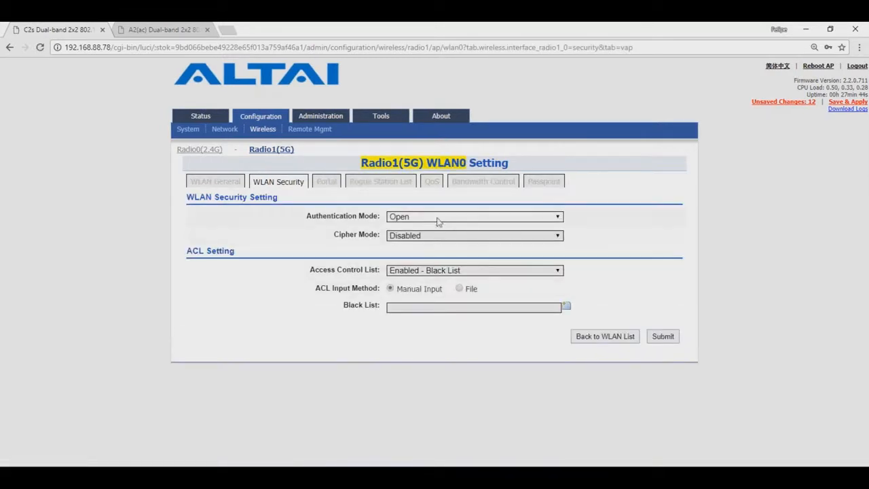
# Set 5G WLAN 0 security to WPA2-PSK with a pass phrase and the access control list disabled
pyautogui.click(437, 218)
pyautogui.click(438, 288)
pyautogui.click(437, 272)
pyautogui.write('12345678')
pyautogui.click(476, 315)
pyautogui.click(475, 330)
pyautogui.click(662, 343)
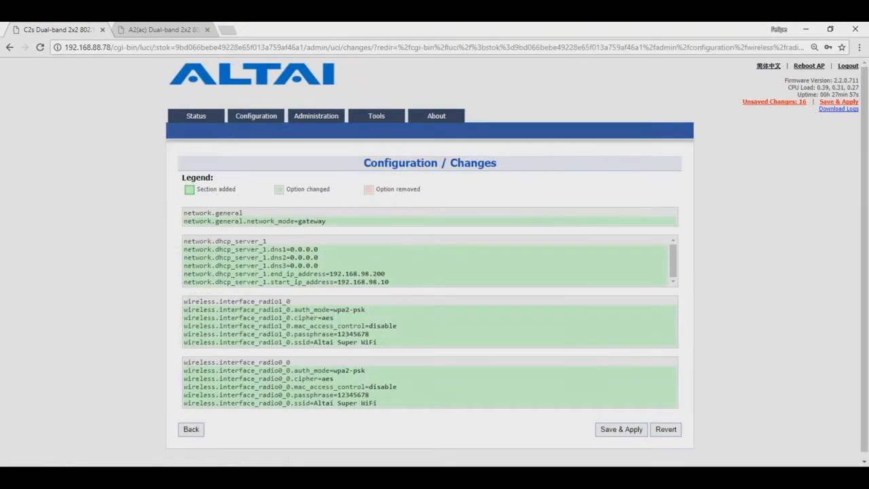
# Save & Apply all pending changes and check that 'Altai Super WiFi' appears in the committed list
pyautogui.click(825, 104)
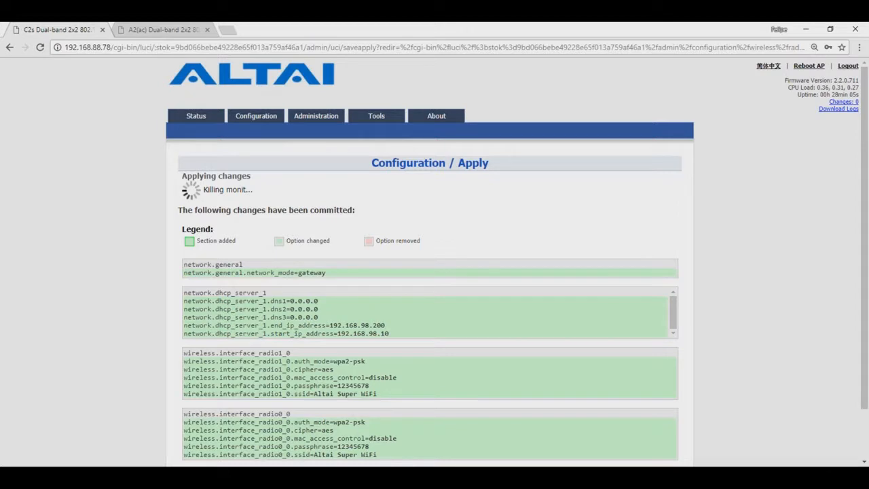
pyautogui.scroll(-2, 103, 354)
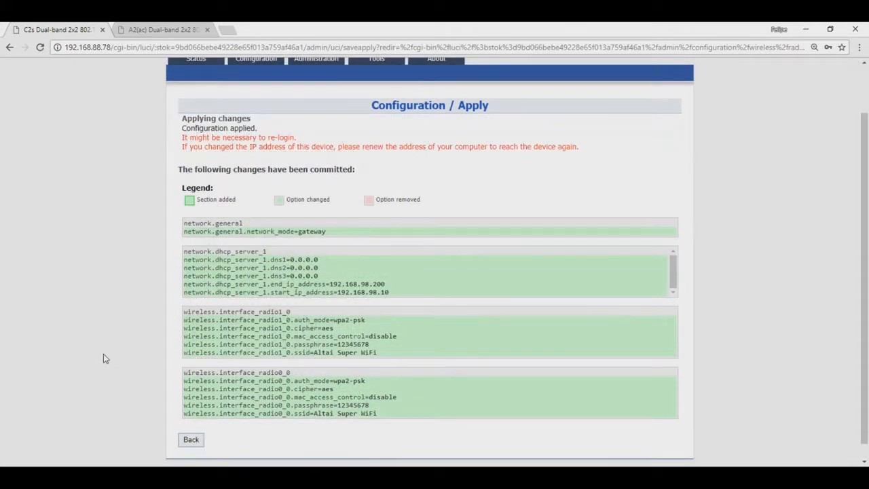
pyautogui.moveTo(377, 353); pyautogui.dragTo(312, 352)
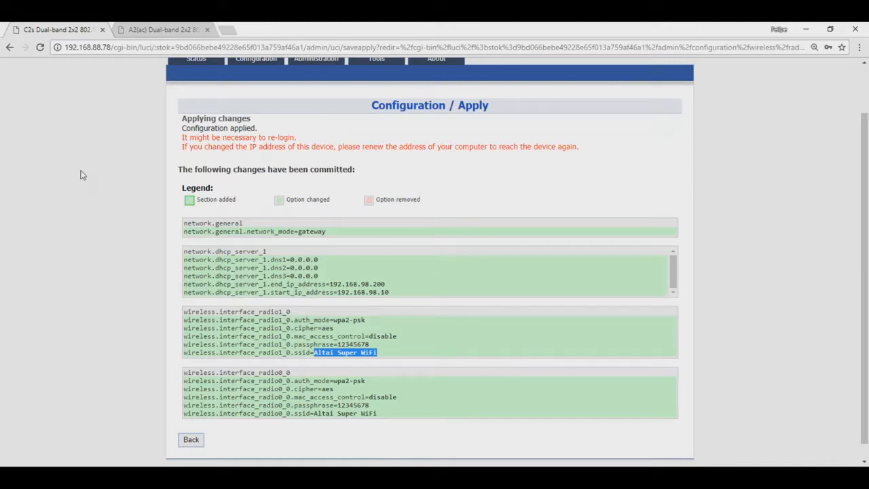
pyautogui.scroll(1, 80, 175)
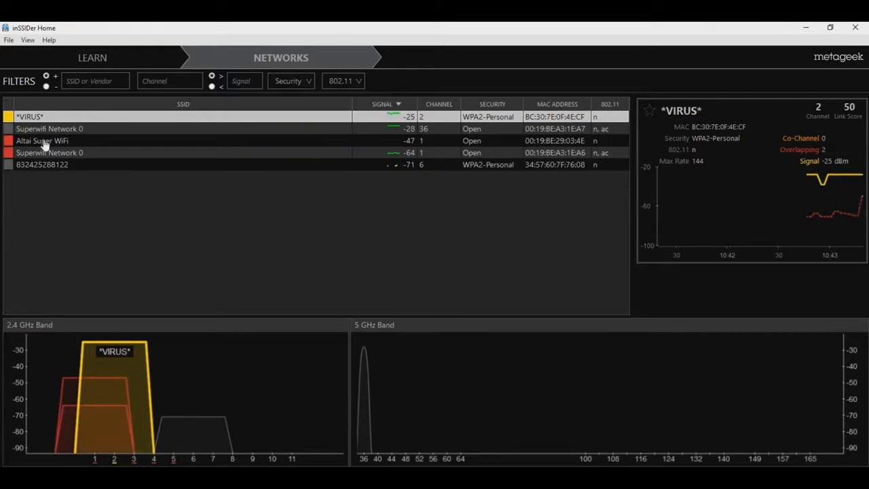
pyautogui.click(43, 143)
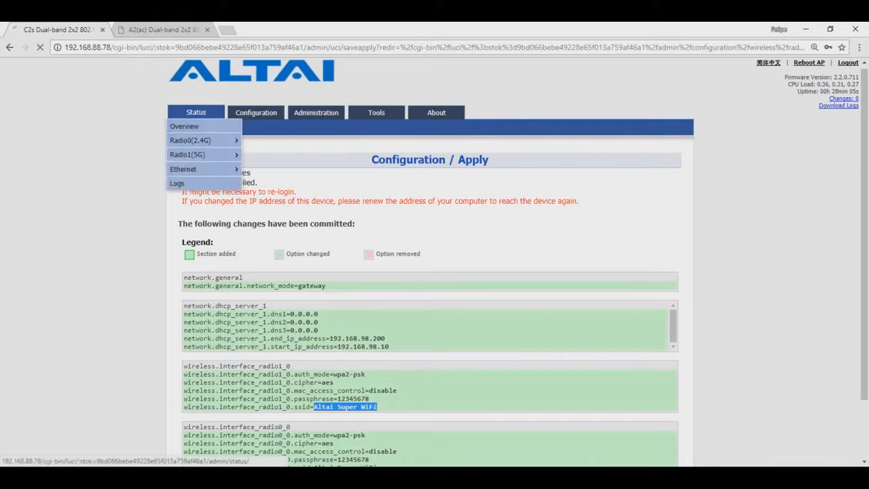
pyautogui.click(196, 112)
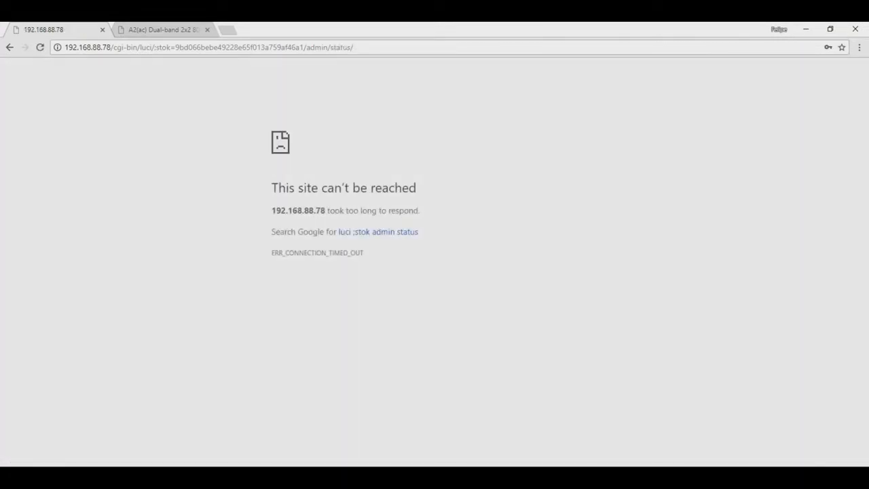
# Reload the AP at its base address 192.168.88.78 by removing the URL path
pyautogui.moveTo(114, 46); pyautogui.dragTo(413, 49)
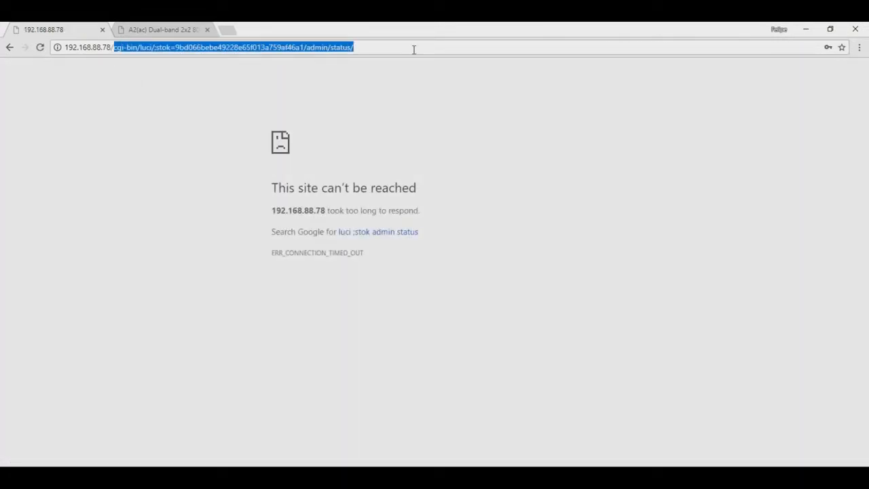
pyautogui.press('BackSpace')
pyautogui.press('Return')
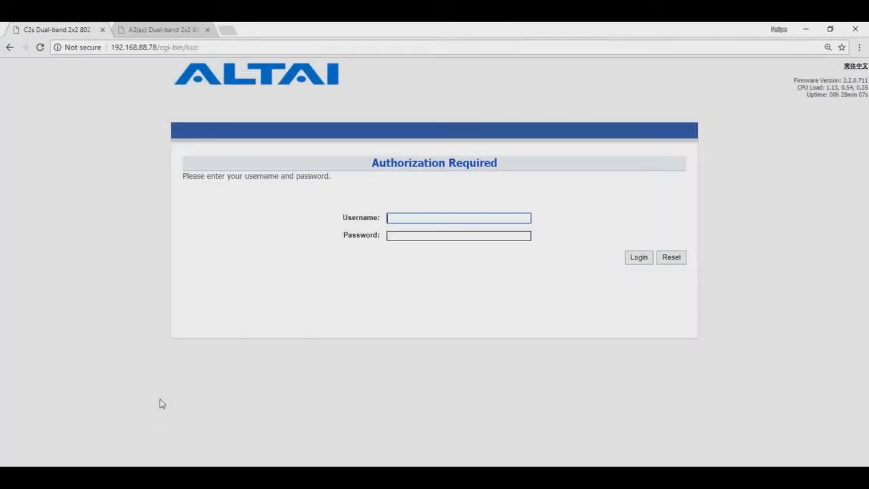
# Log in to the AP with the admin account credentials
pyautogui.write('admin')
pyautogui.press('Tab')
pyautogui.write('admin')
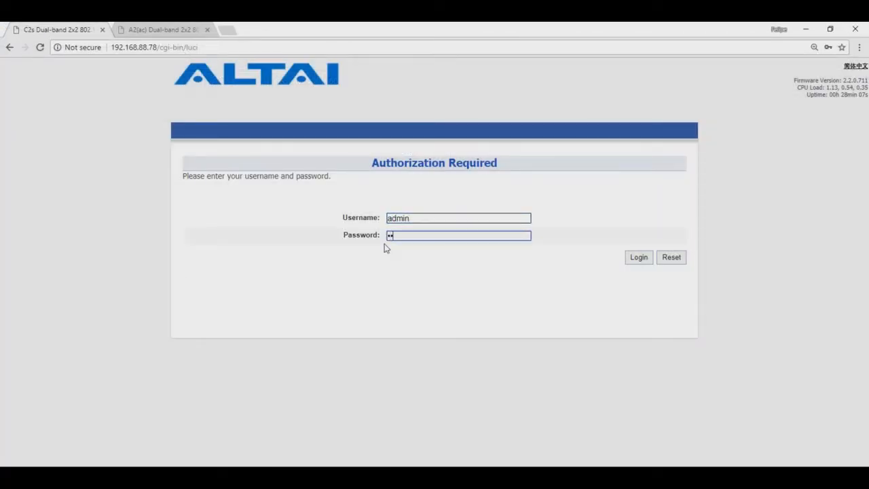
pyautogui.press('Return')
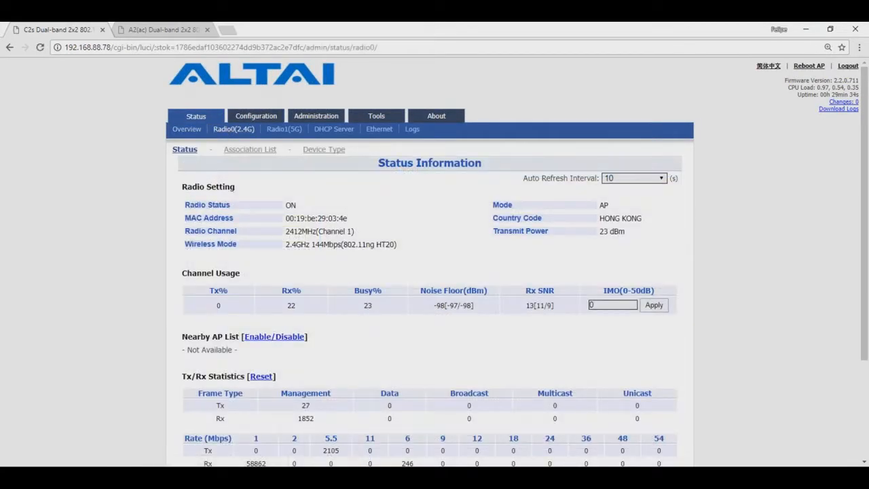
# Show the 2.4G and then the 5G association lists, with two clients on 192.168.98.x addresses
pyautogui.click(245, 150)
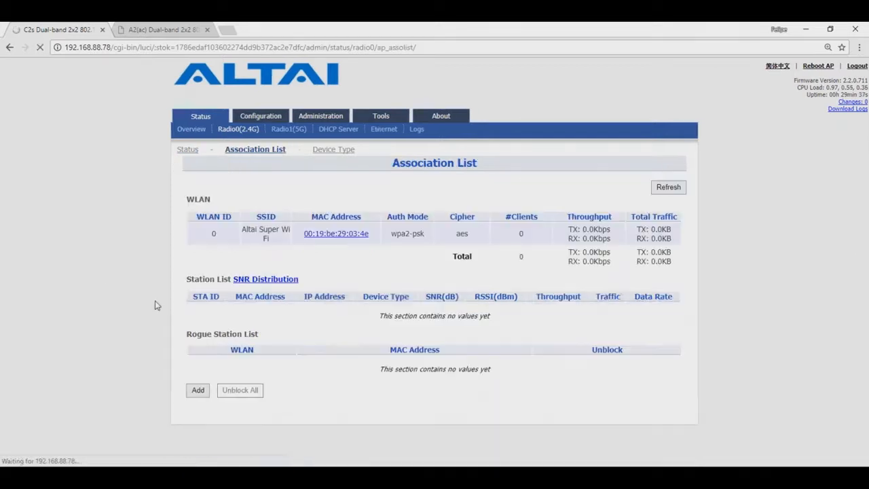
pyautogui.click(288, 129)
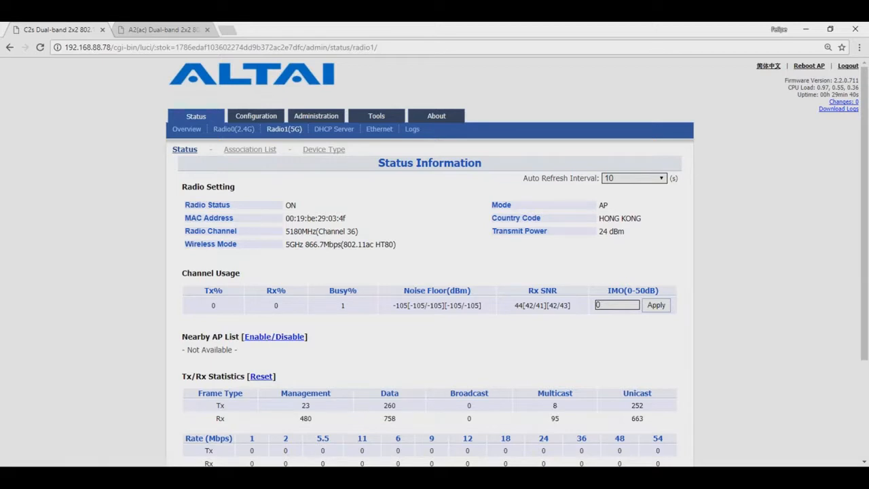
pyautogui.click(250, 150)
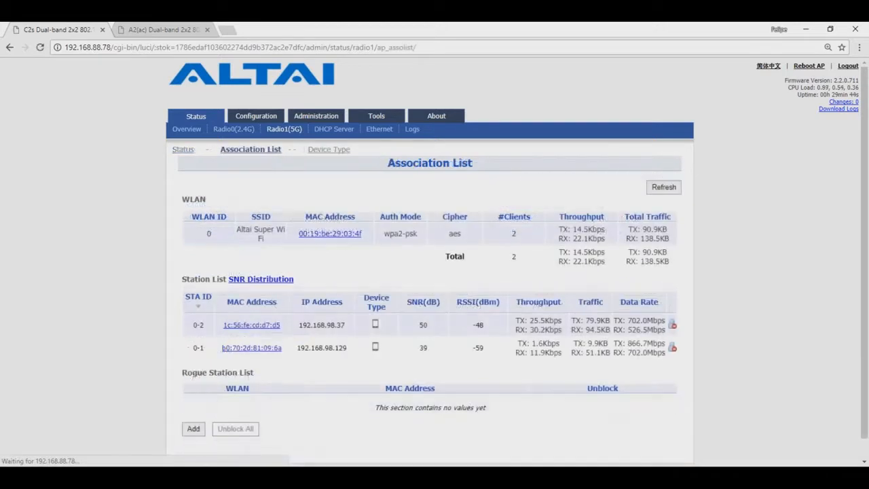
pyautogui.scroll(-2, 171, 348)
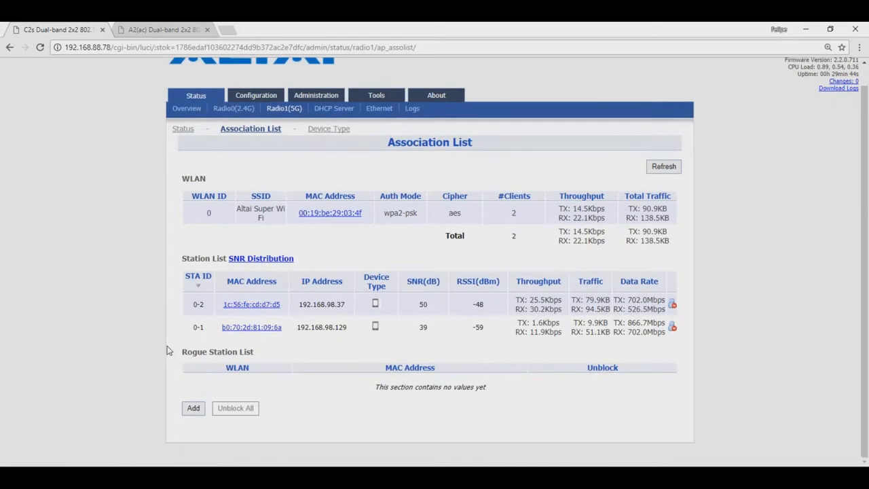
pyautogui.moveTo(351, 310); pyautogui.dragTo(327, 304)
# Start the PowerPoint slide show and advance to the Temario slide with 'Modo Station (Gateway)' in bold
pyautogui.click(411, 478)
pyautogui.click(750, 461)
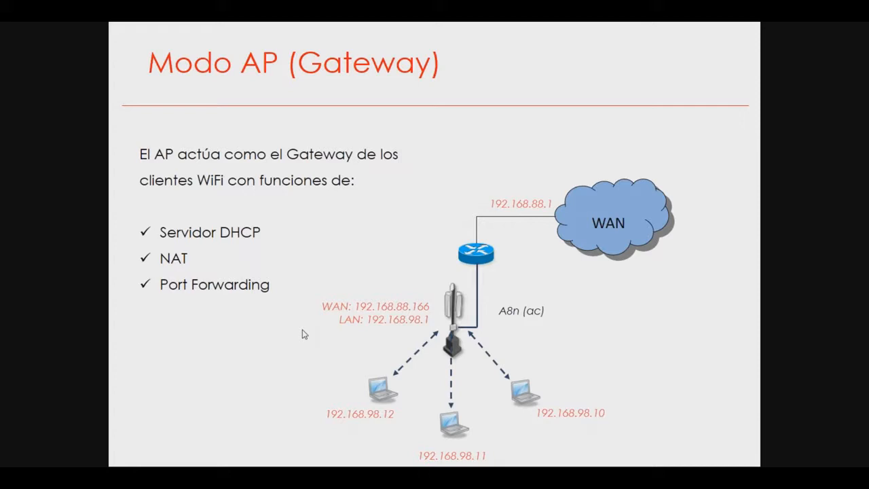
pyautogui.press('Right')
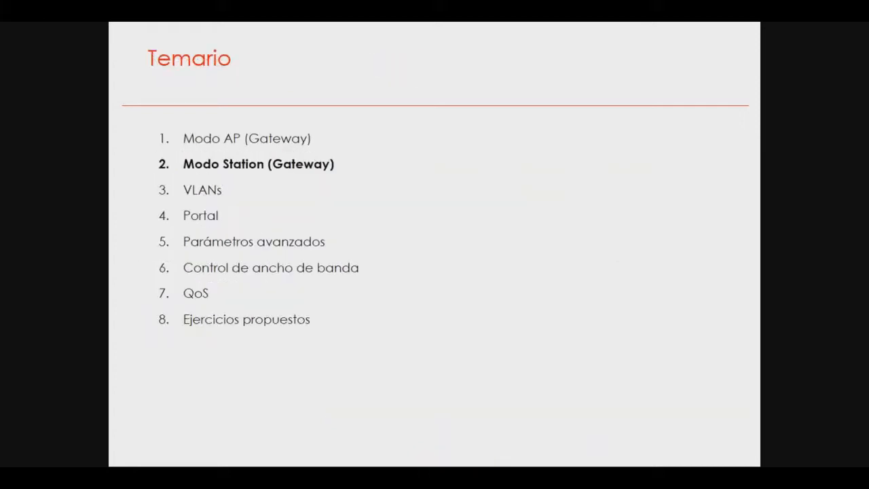
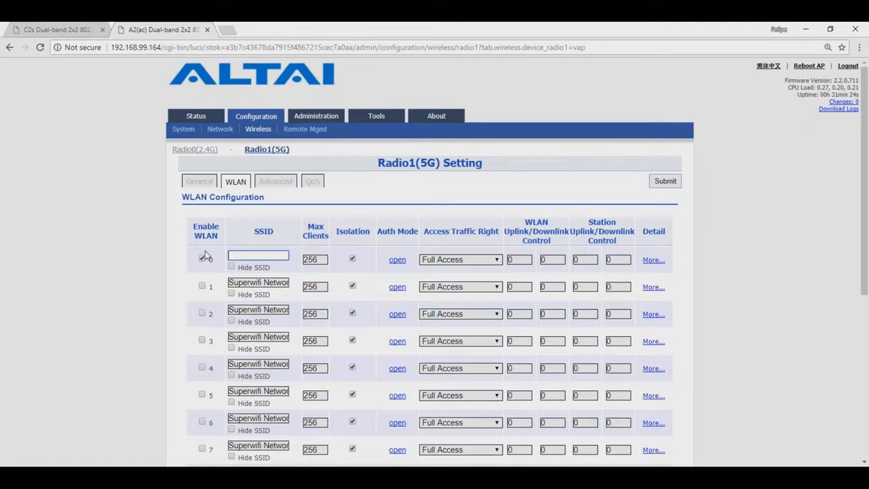
# Rename 5 GHz WLAN 0 to Backhaul and set its authentication mode to WPA2-PSK
pyautogui.write('Backhaul')
pyautogui.click(666, 181)
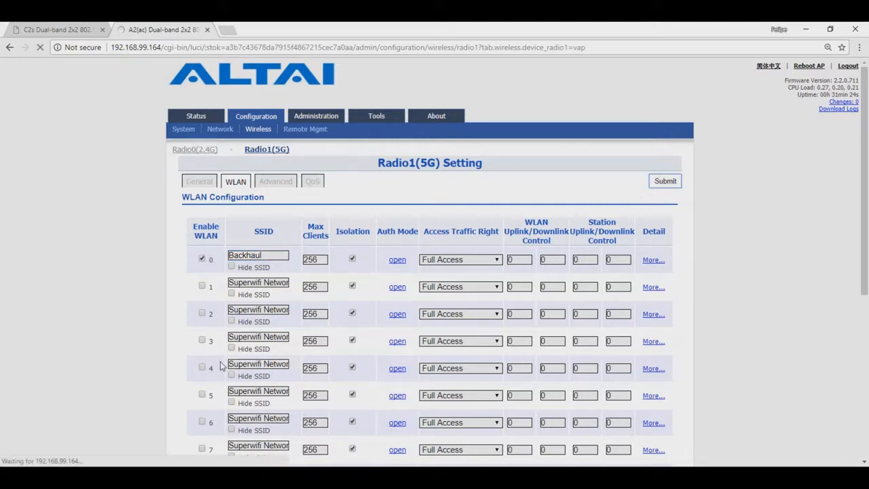
pyautogui.click(398, 260)
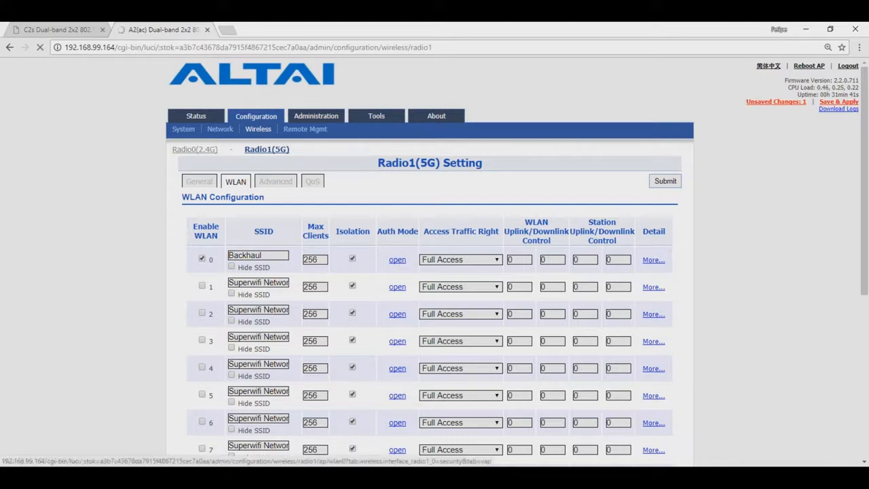
pyautogui.click(434, 216)
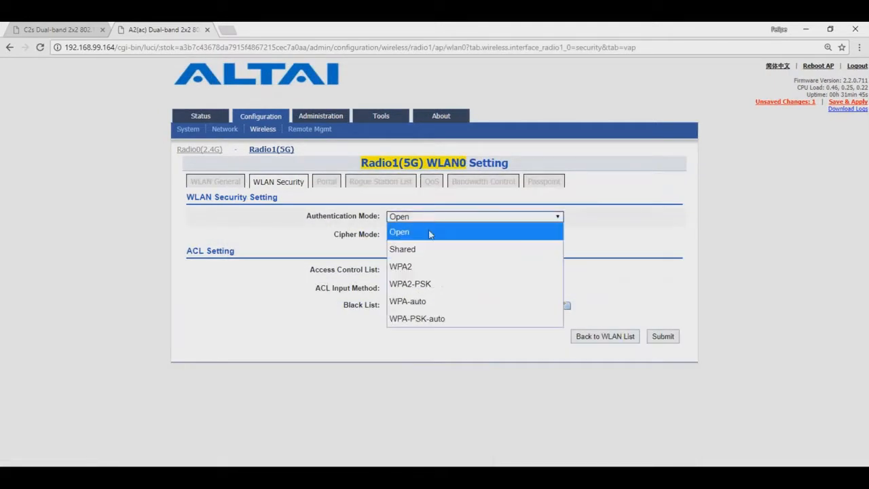
pyautogui.click(442, 284)
# Enter the WLAN 0 pass phrase, disable the Access Control List, and submit the security settings
pyautogui.click(440, 273)
pyautogui.write('12345678')
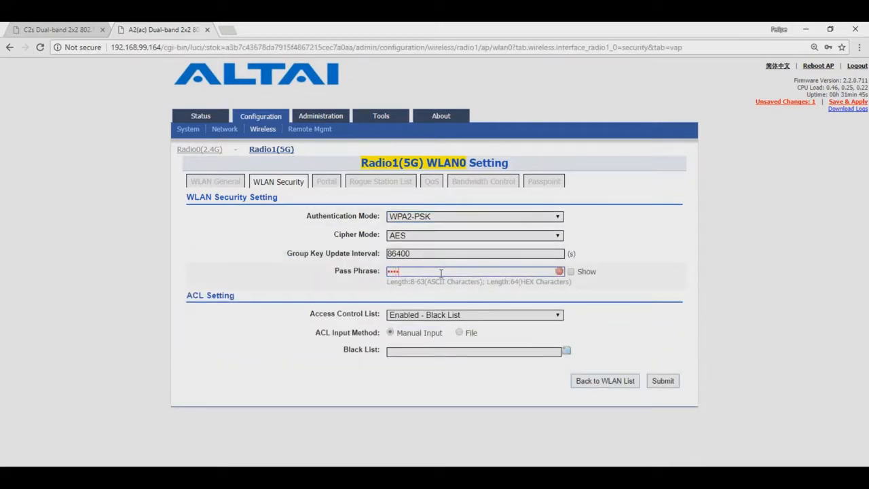
pyautogui.click(571, 272)
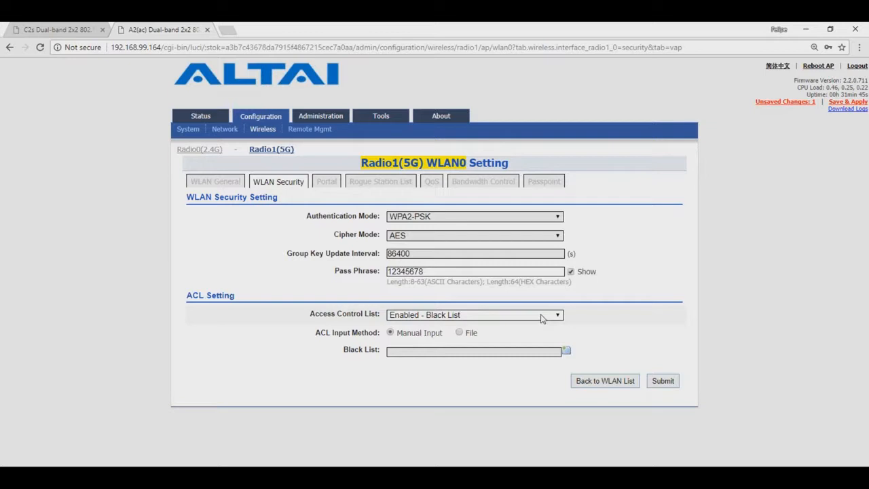
pyautogui.click(541, 316)
pyautogui.click(540, 330)
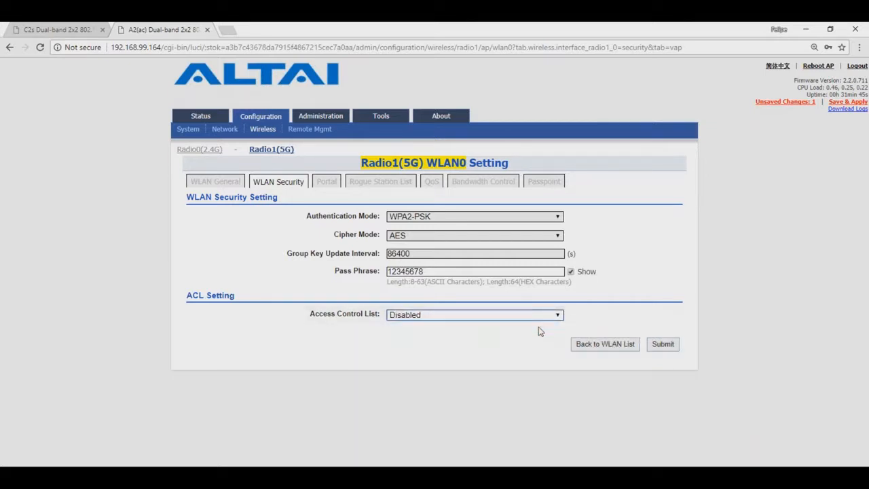
pyautogui.click(659, 345)
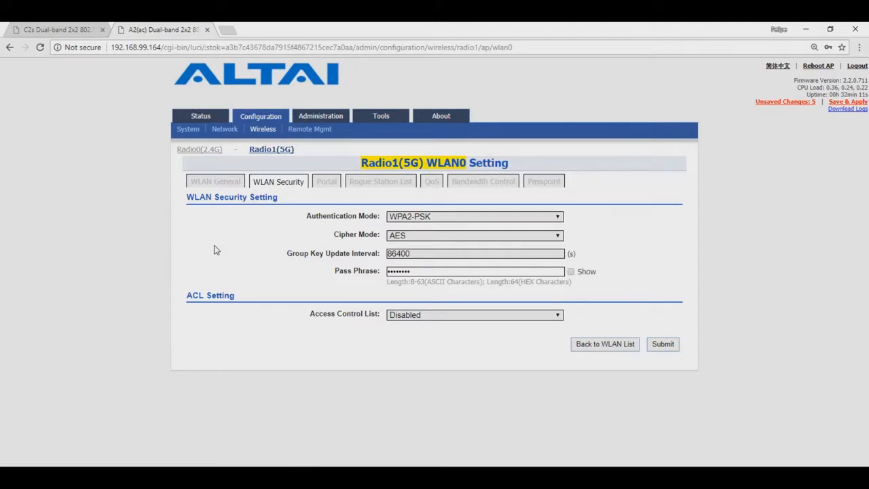
# Disable WLAN 0 on the A2's Radio0 (2.4G) and submit the change
pyautogui.click(199, 148)
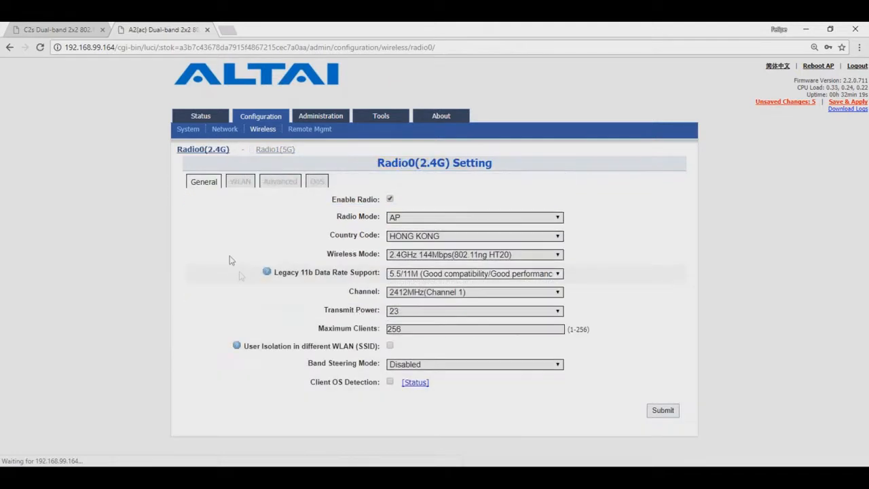
pyautogui.click(234, 181)
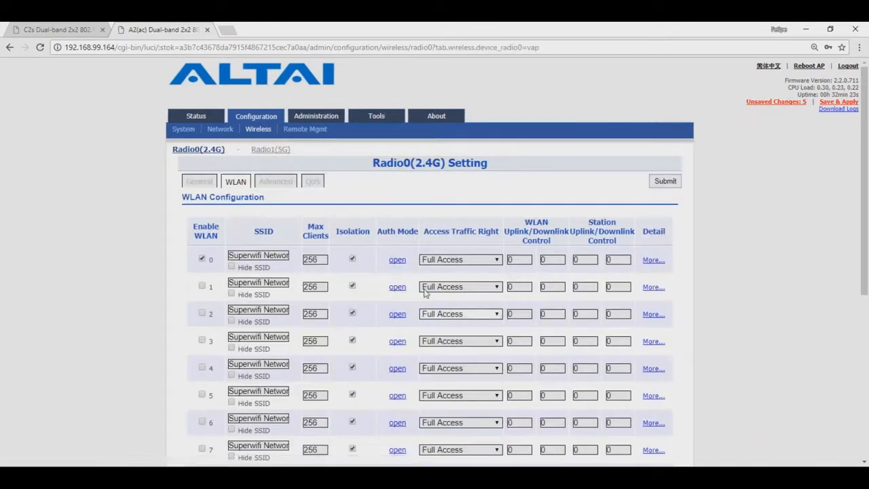
pyautogui.click(201, 258)
pyautogui.click(667, 181)
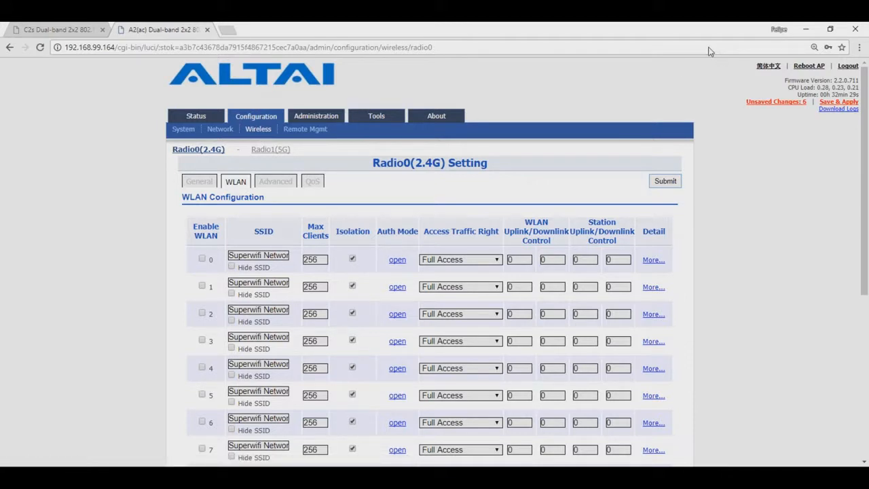
# Review the pending changes, including the new Backhaul SSID, apply them, then switch to the C2s tab
pyautogui.click(826, 103)
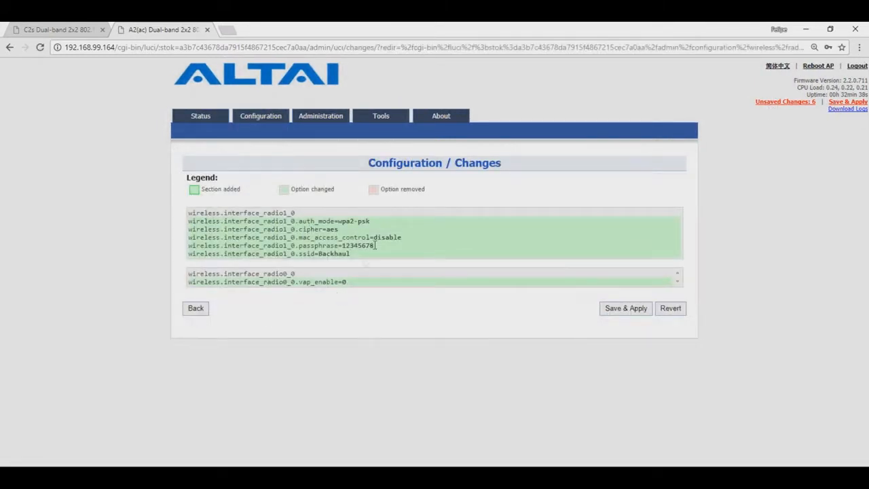
pyautogui.moveTo(349, 253); pyautogui.dragTo(317, 255)
pyautogui.click(830, 102)
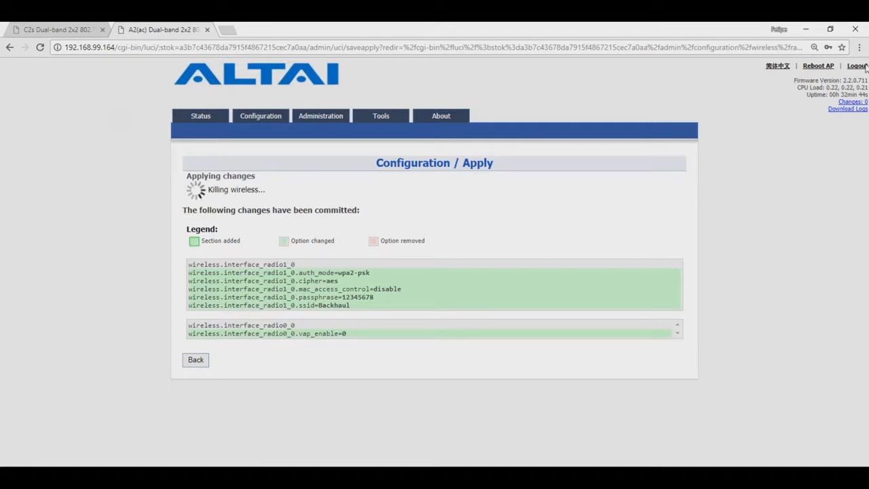
pyautogui.click(28, 31)
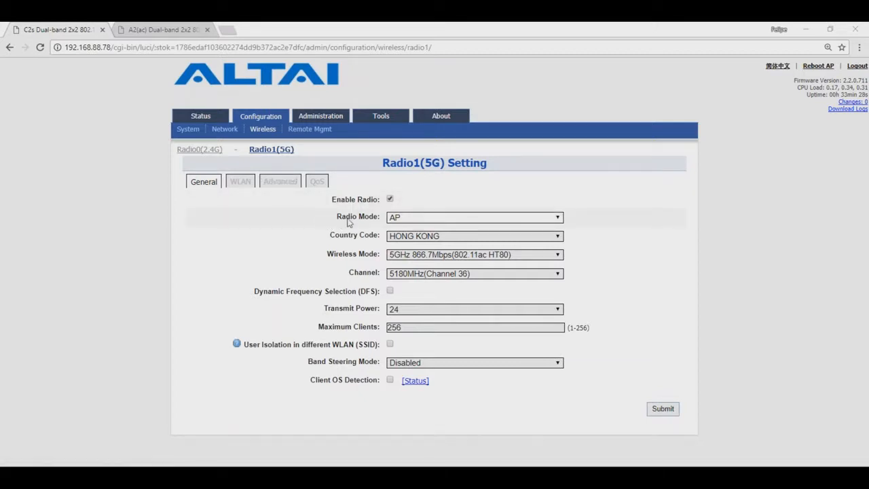
# Set the C2s Radio1 (5G) mode to Station and open station WLAN 0's detailed settings
pyautogui.click(417, 223)
pyautogui.click(421, 250)
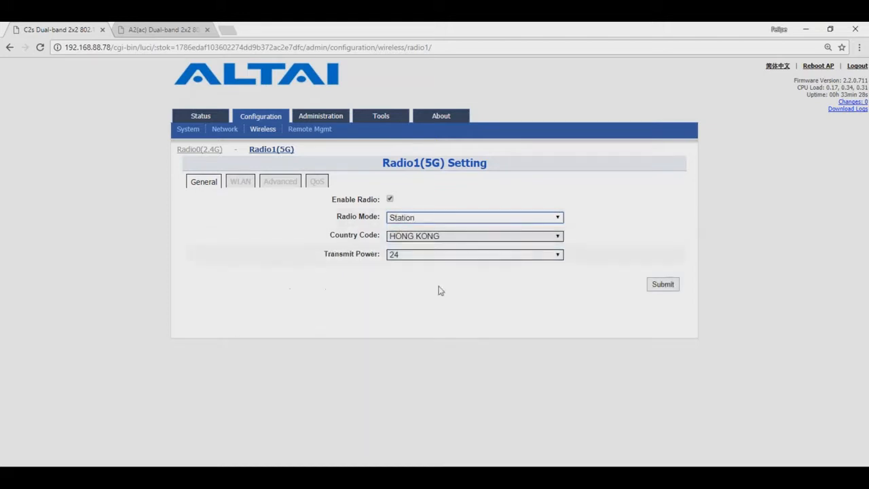
pyautogui.click(659, 288)
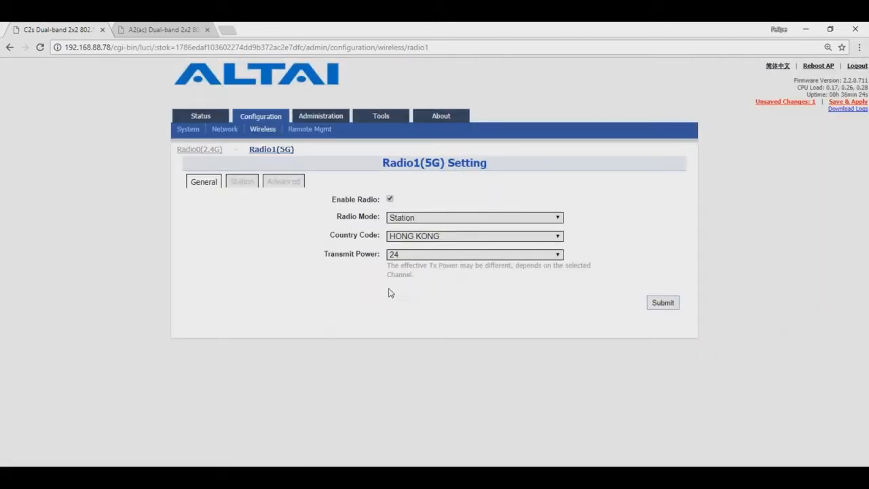
pyautogui.click(241, 182)
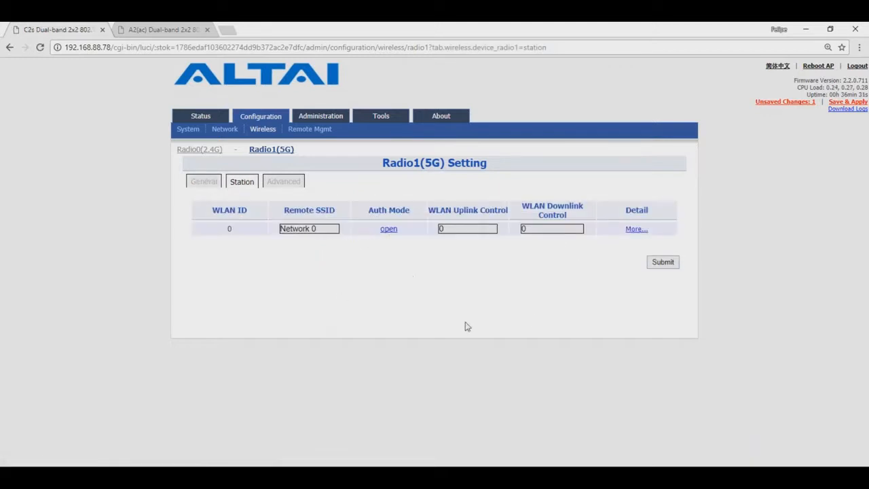
pyautogui.click(656, 260)
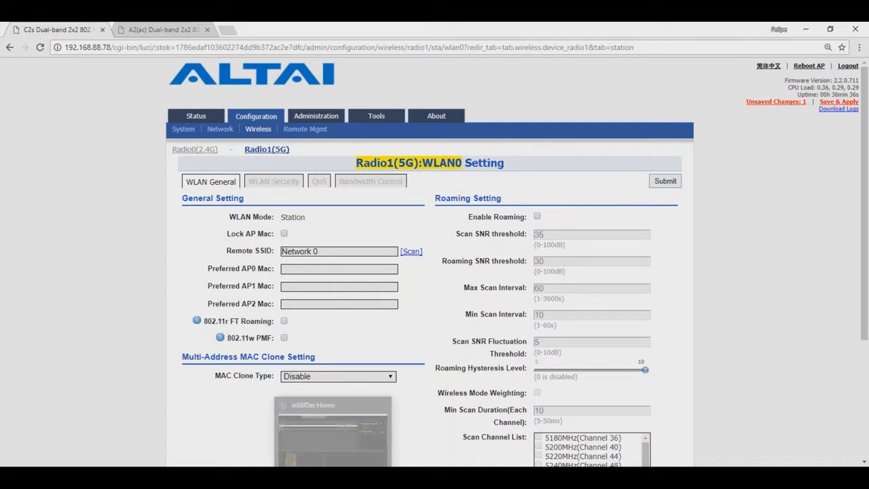
# Briefly check inSSIDer, then scan for access points from the Remote SSID field
pyautogui.click(335, 477)
pyautogui.click(335, 477)
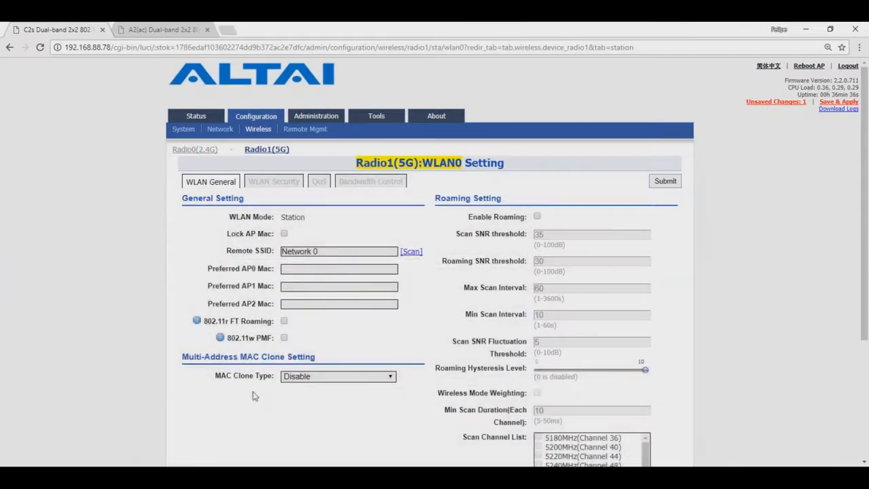
pyautogui.click(410, 252)
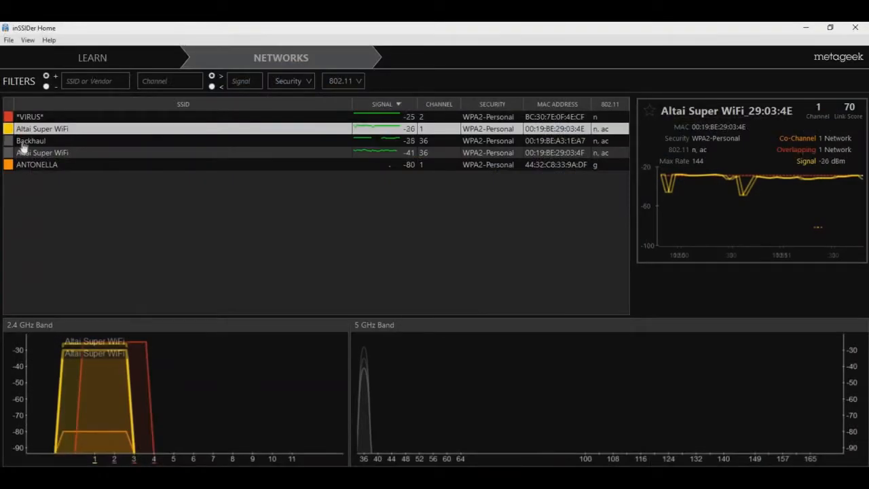
# In inSSIDer, inspect the signal details of the Backhaul and Altai Super WiFi networks
pyautogui.click(23, 143)
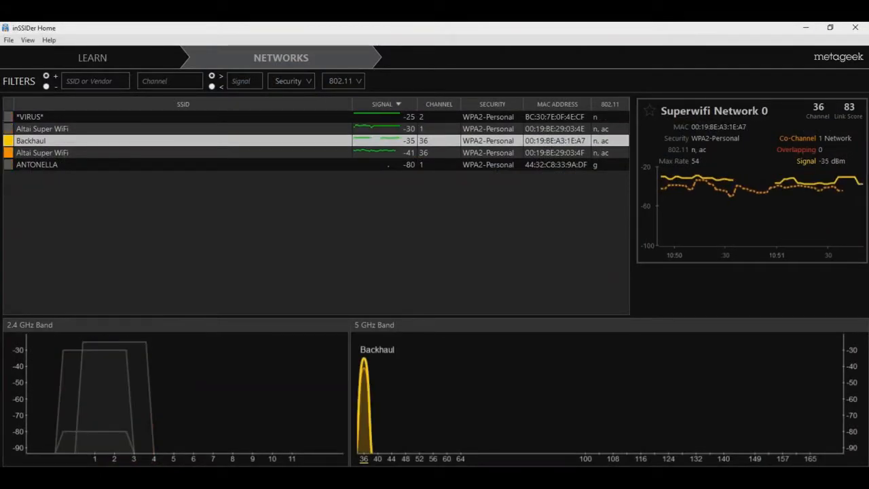
pyautogui.click(39, 129)
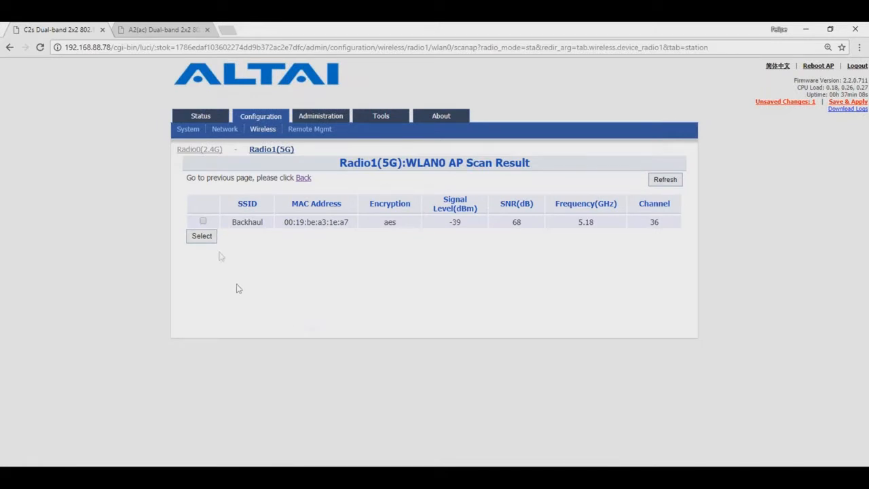
# Pick Backhaul (SNR 68) from the scan as Remote SSID, with preferred AP0 MAC 00:19:be:a3:1e:a7
pyautogui.click(203, 221)
pyautogui.doubleClick(517, 223)
pyautogui.click(203, 239)
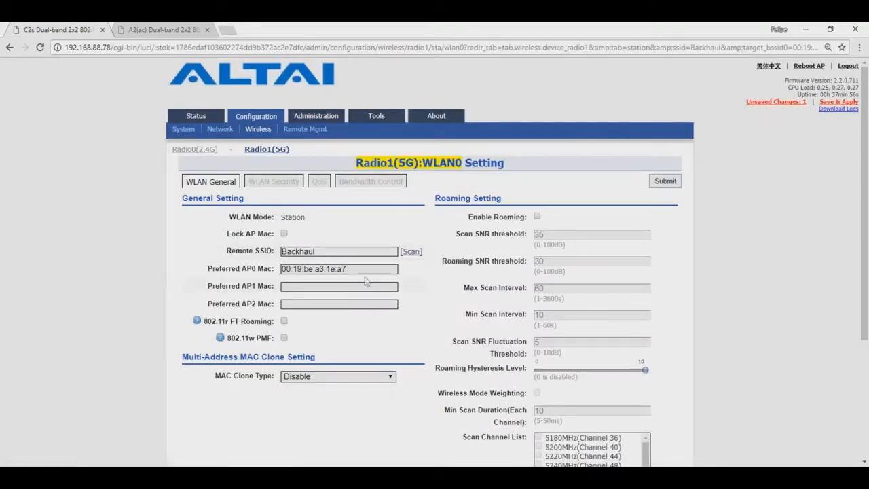
pyautogui.moveTo(397, 268); pyautogui.dragTo(261, 274)
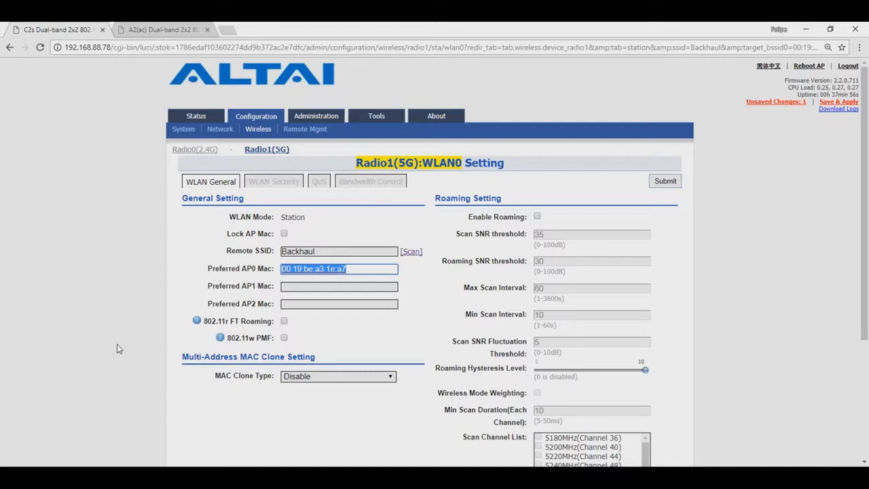
pyautogui.moveTo(208, 268); pyautogui.dragTo(276, 270)
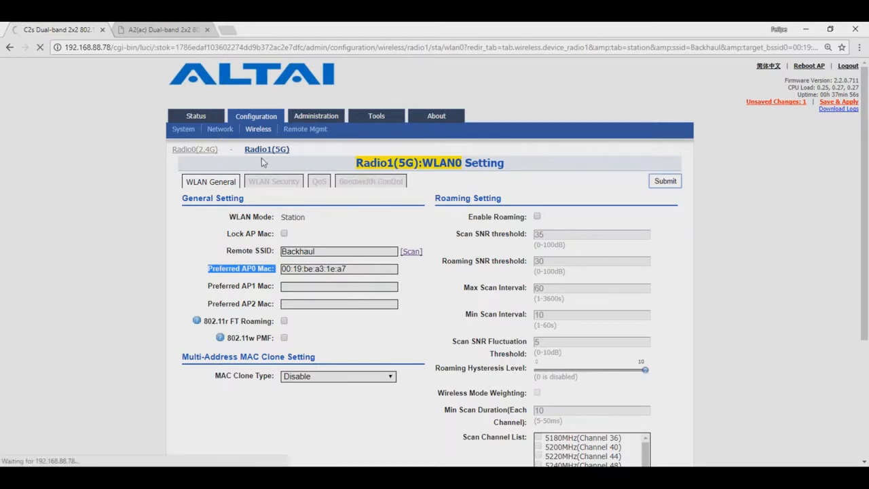
pyautogui.click(264, 182)
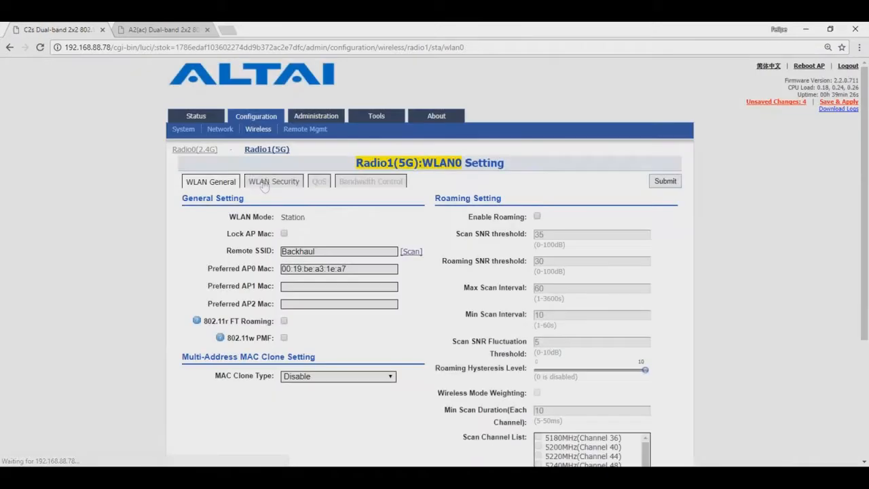
# Set the station link to WPA2-PSK with the pass phrase, verify it, and return to the station list
pyautogui.click(437, 201)
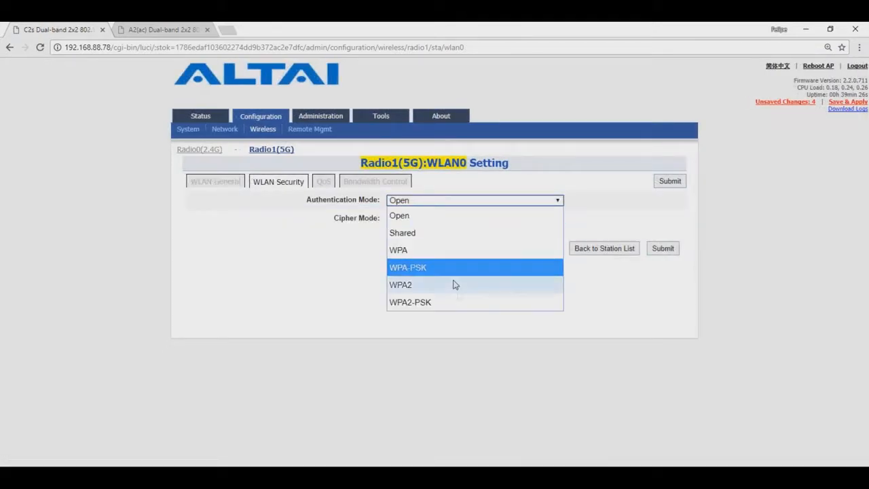
pyautogui.click(459, 302)
pyautogui.click(428, 238)
pyautogui.write('••••••••')
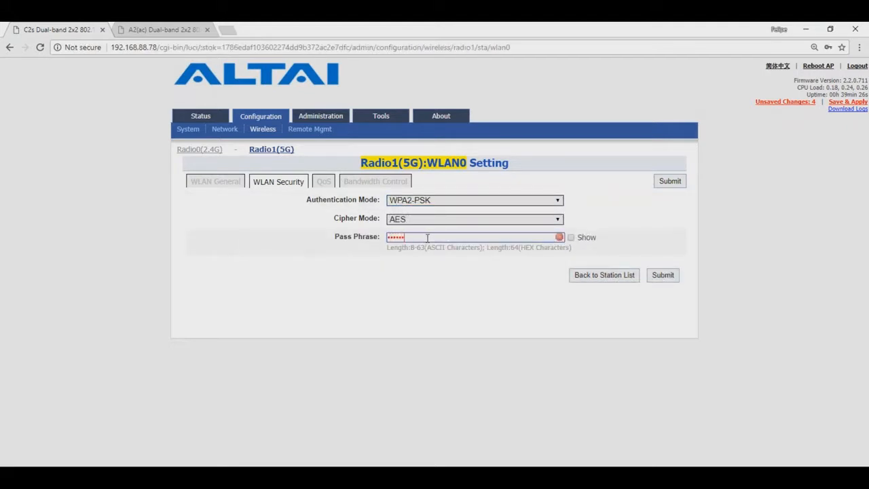
pyautogui.click(571, 237)
pyautogui.click(661, 275)
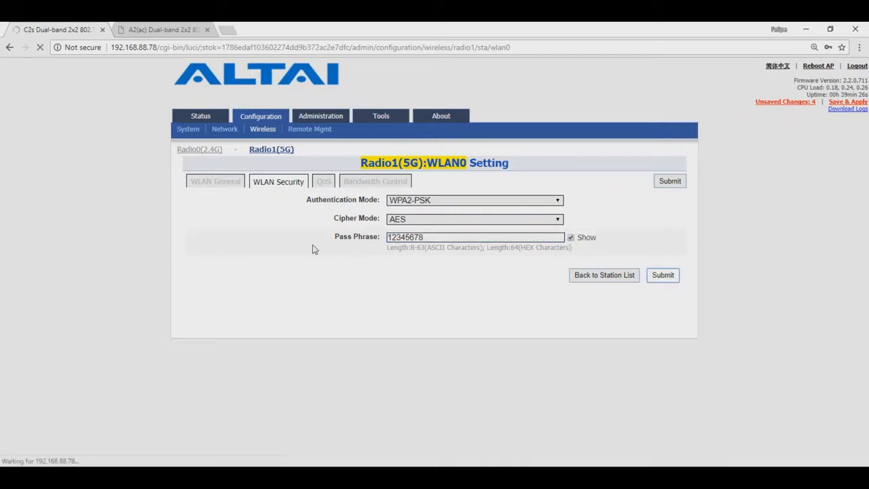
pyautogui.click(570, 237)
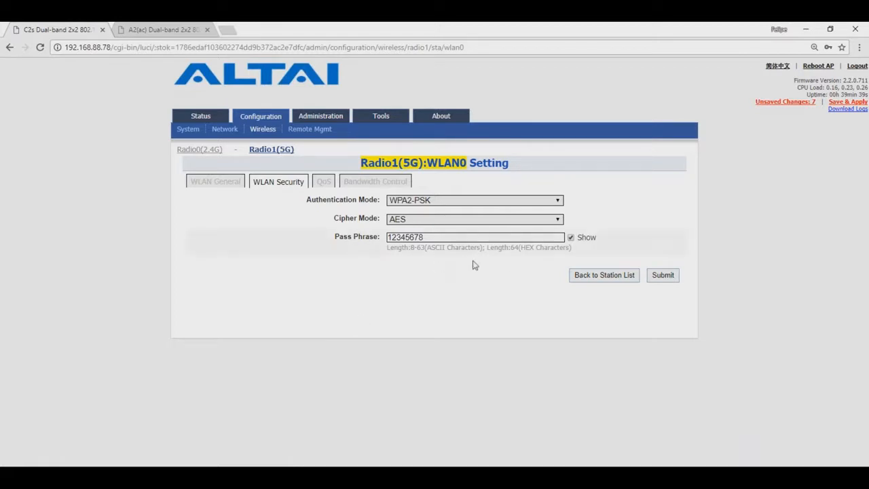
pyautogui.click(621, 280)
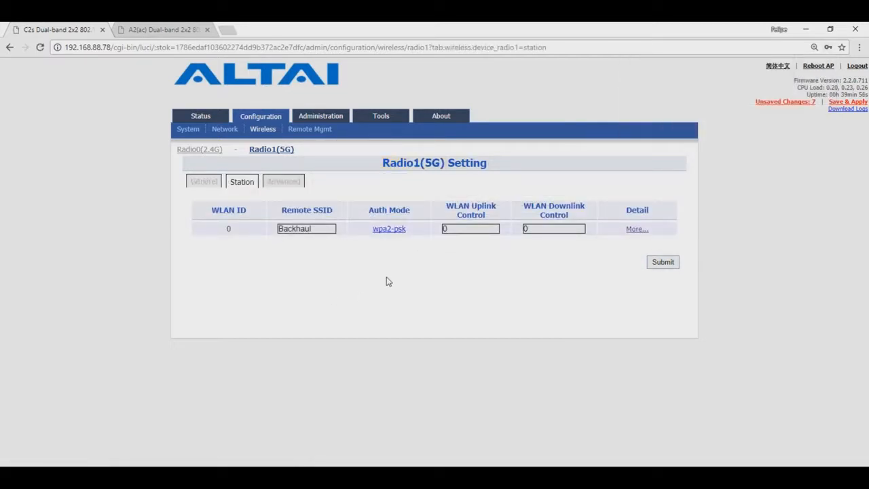
# Review the 2.4G radio's WLANs and the status overview (eth0 Auto Full 100Mb/s), then save and apply
pyautogui.click(203, 181)
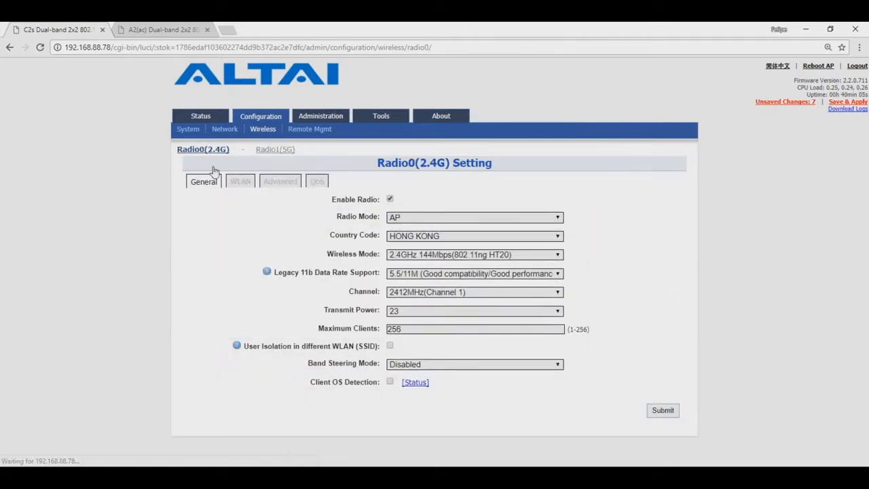
pyautogui.click(241, 182)
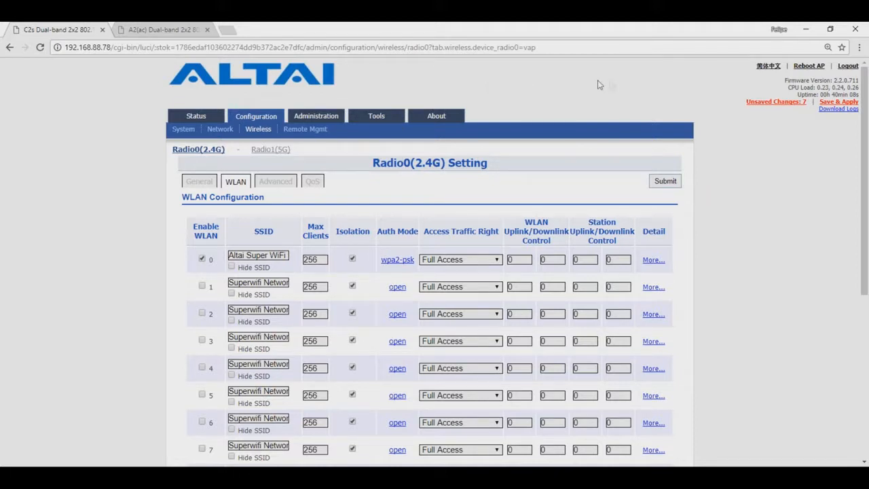
pyautogui.click(196, 116)
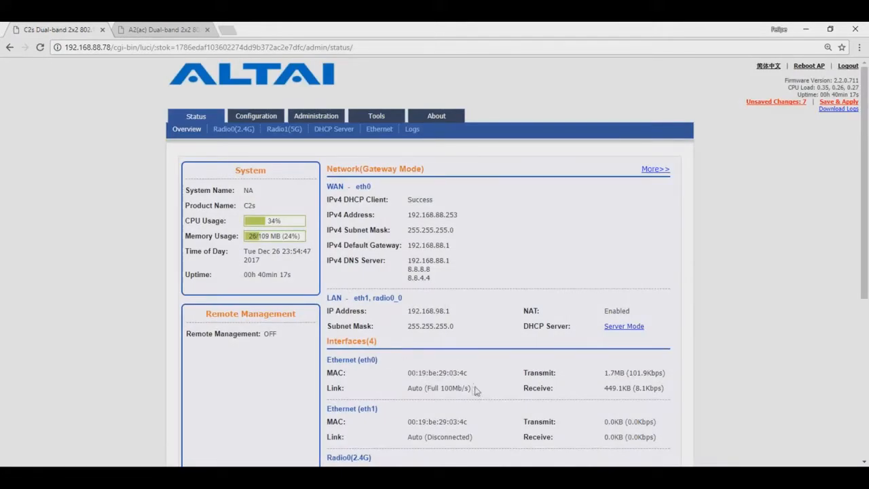
pyautogui.moveTo(405, 389); pyautogui.dragTo(471, 389)
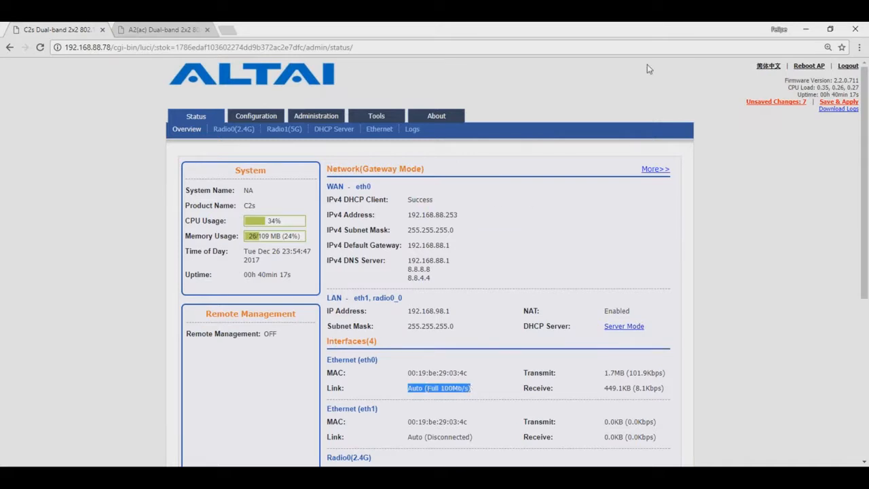
pyautogui.click(701, 48)
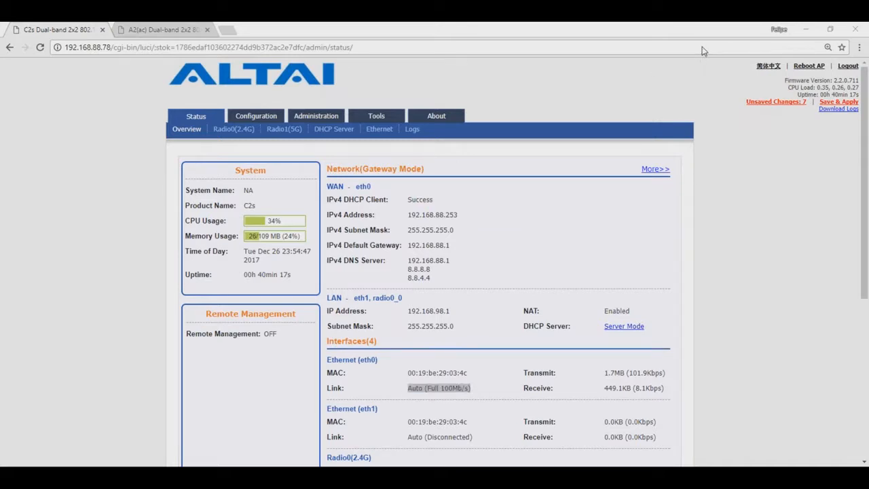
pyautogui.click(823, 104)
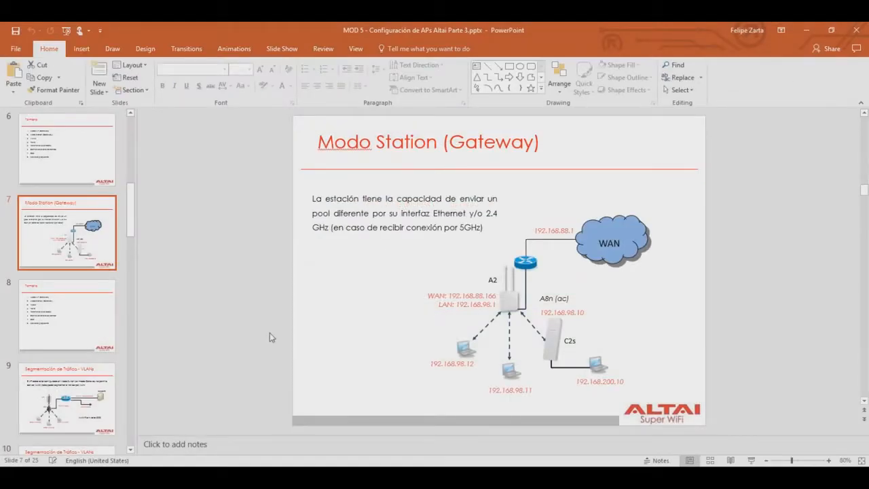
# Present slide 7, 'Modo Station (Gateway)', full screen, then exit back to Chrome
pyautogui.click(751, 460)
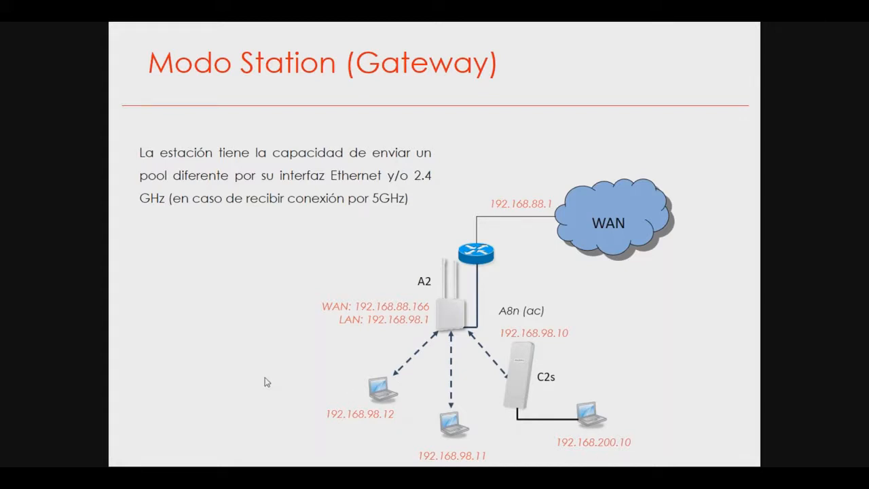
pyautogui.press('Escape')
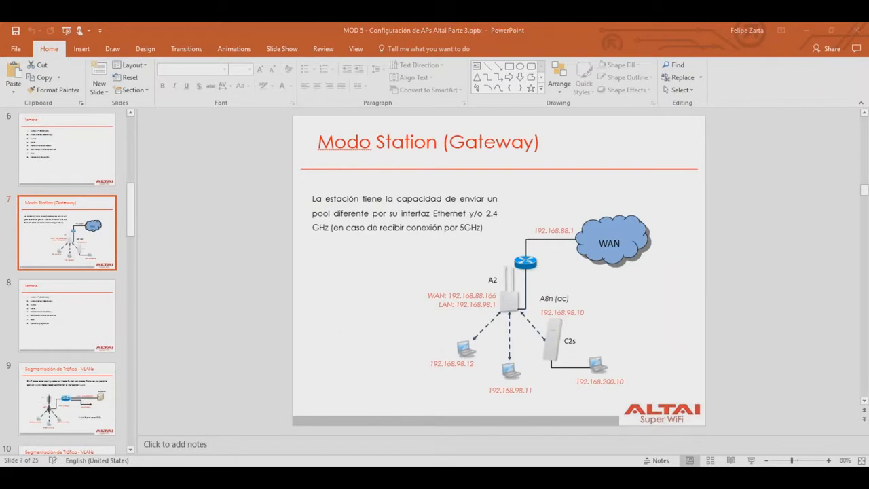
pyautogui.hotkey('alt', 'Tab')
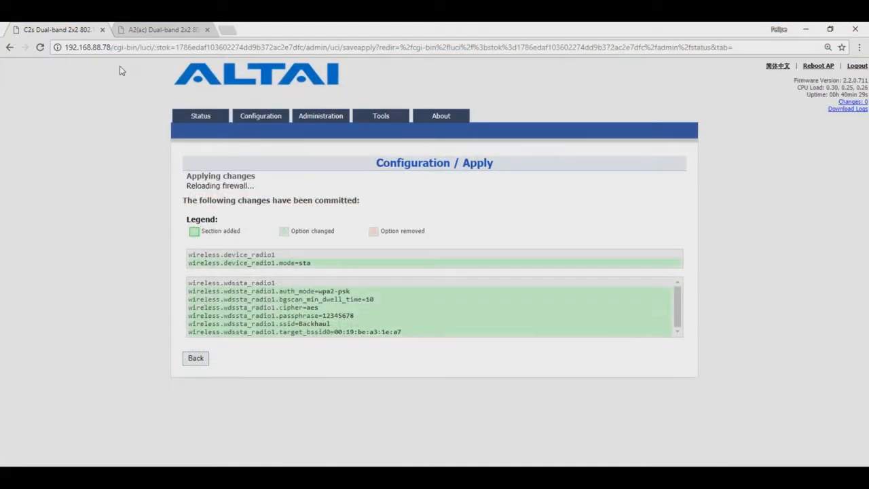
# On the A2(ac), open the Status > Radio1(5G) Association List
pyautogui.click(133, 32)
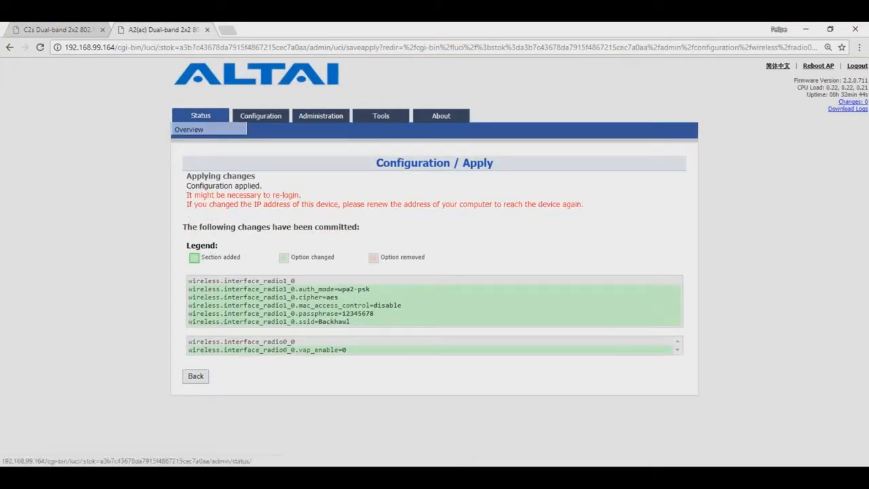
pyautogui.click(194, 130)
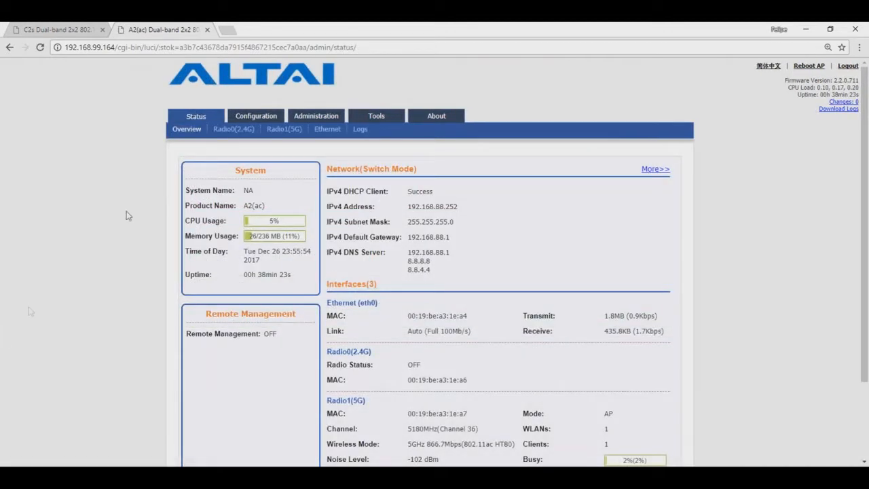
pyautogui.click(284, 129)
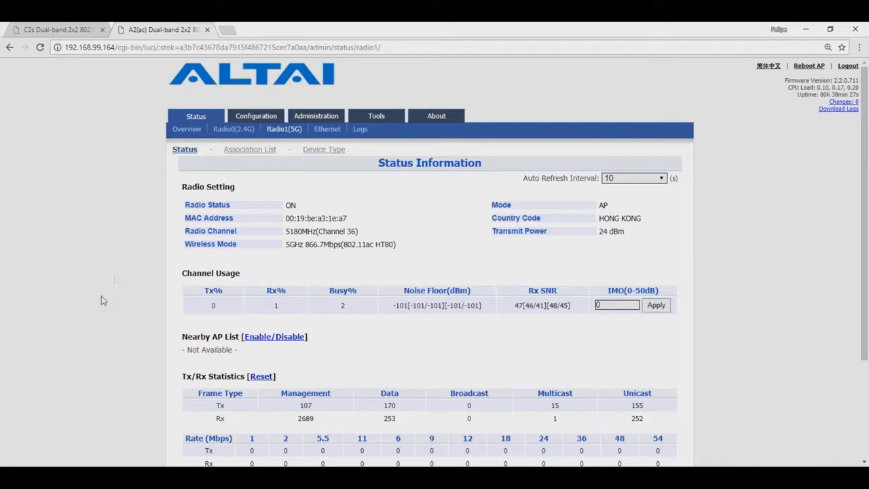
pyautogui.click(249, 149)
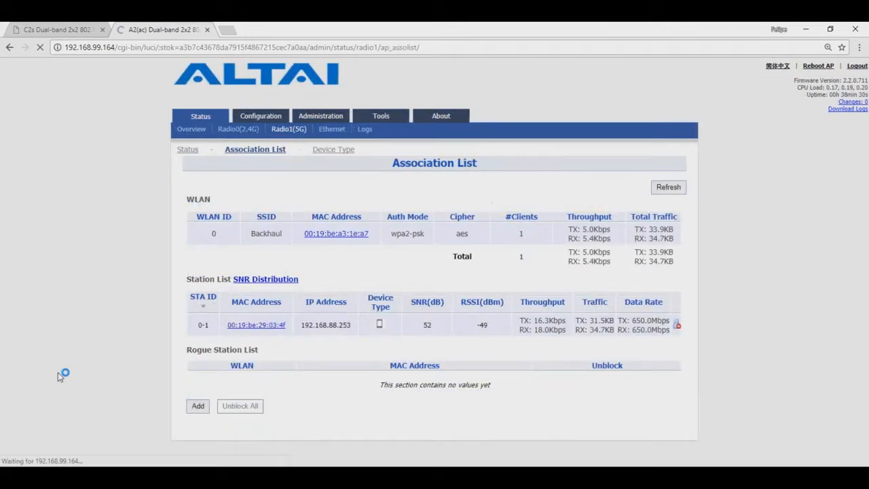
# Highlight the connected station's MAC address and its IP address 192.168.88.253
pyautogui.moveTo(219, 327); pyautogui.dragTo(255, 325)
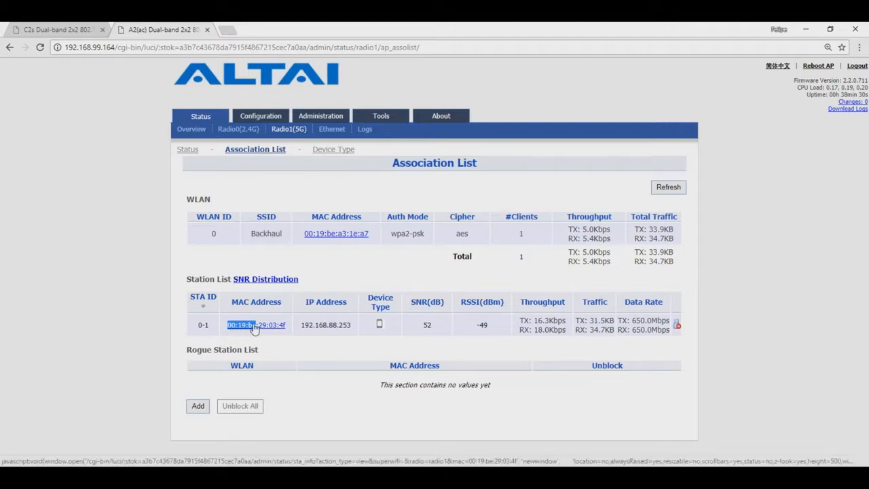
pyautogui.click(370, 353)
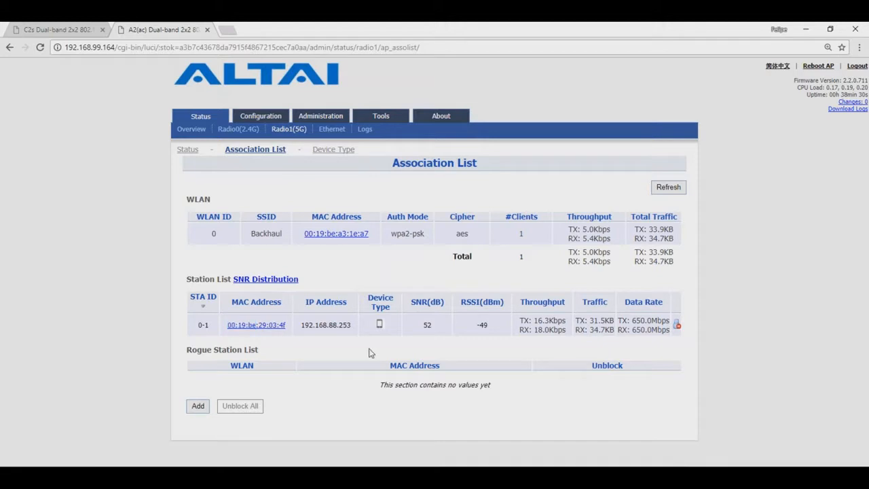
pyautogui.moveTo(351, 324); pyautogui.dragTo(330, 326)
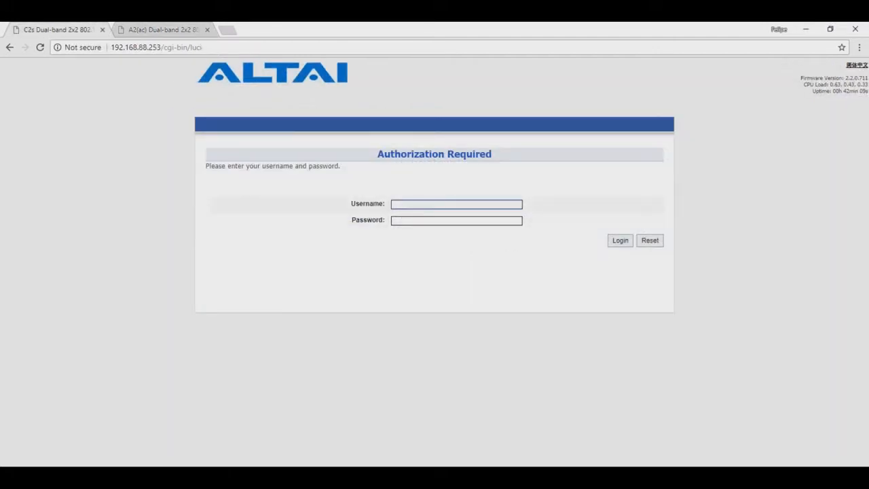
# Log in to the C2s with the admin credentials and note eth0's Auto (Disconnected) status
pyautogui.write('admin')
pyautogui.click(432, 220)
pyautogui.write('admin')
pyautogui.press('Return')
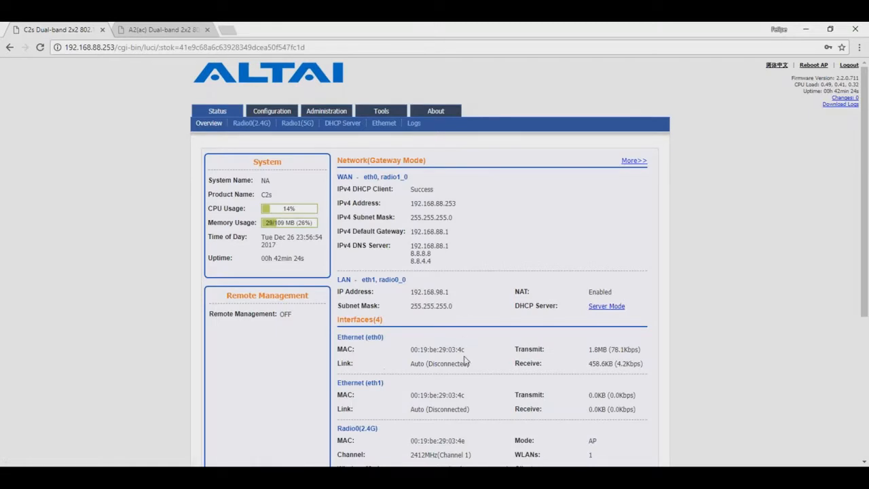
pyautogui.moveTo(468, 364); pyautogui.dragTo(412, 365)
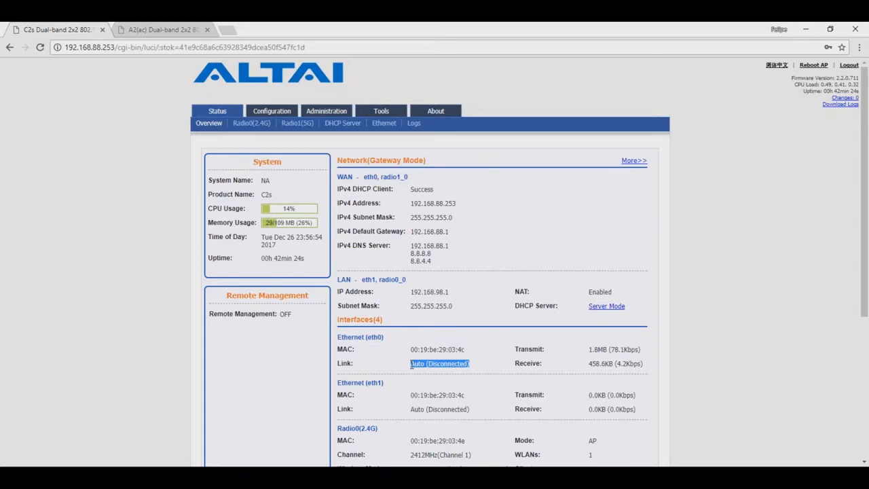
pyautogui.scroll(-3, 412, 365)
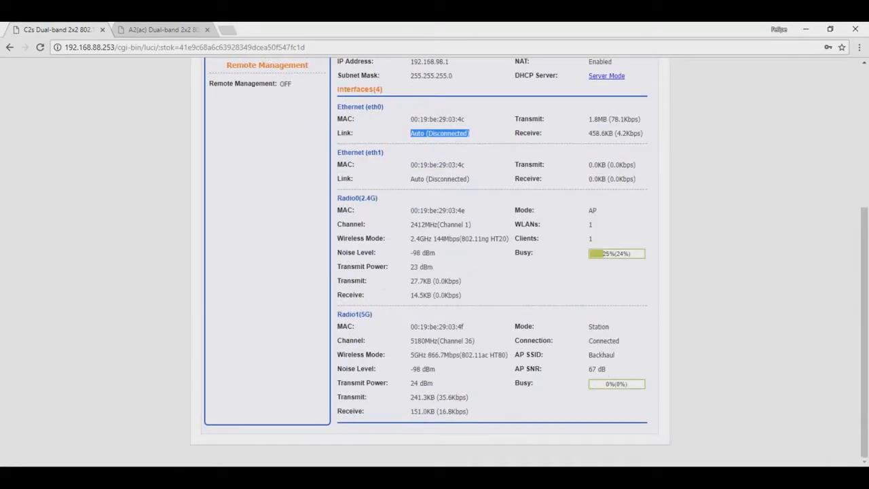
pyautogui.moveTo(618, 330); pyautogui.dragTo(588, 354)
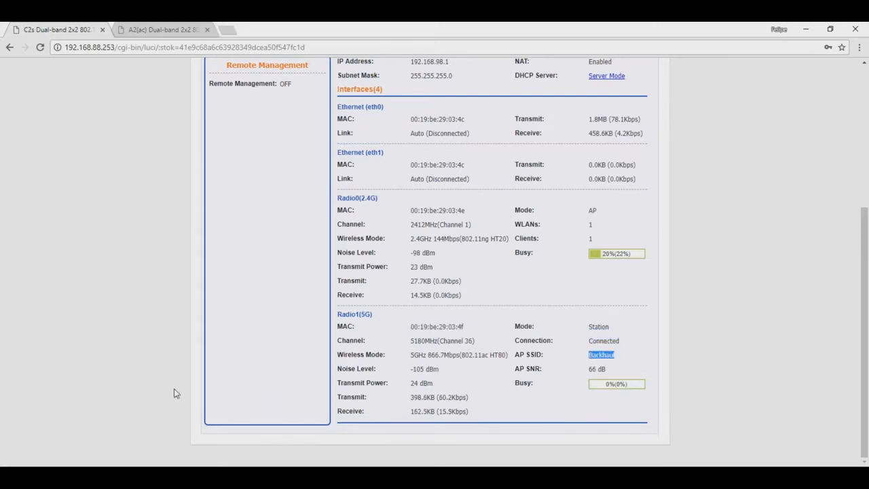
pyautogui.scroll(4, 173, 393)
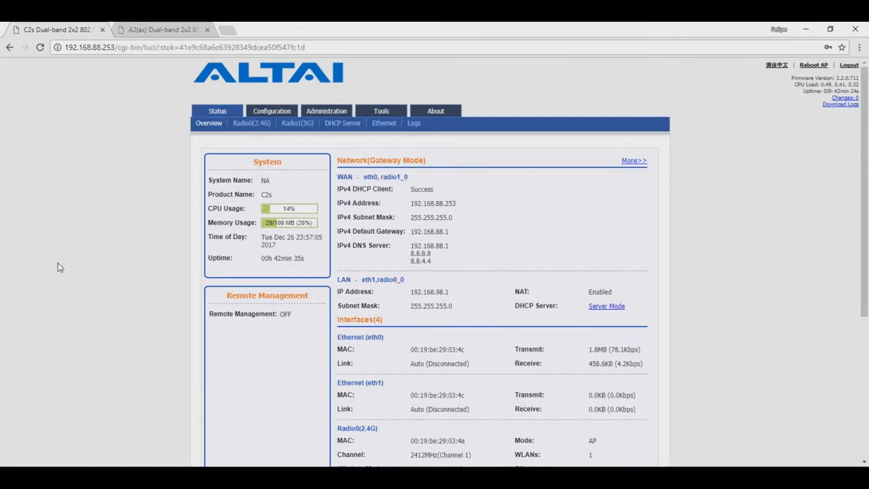
# In Configuration > Network > General WAN details, tick only Station1 as WAN and submit
pyautogui.click(272, 112)
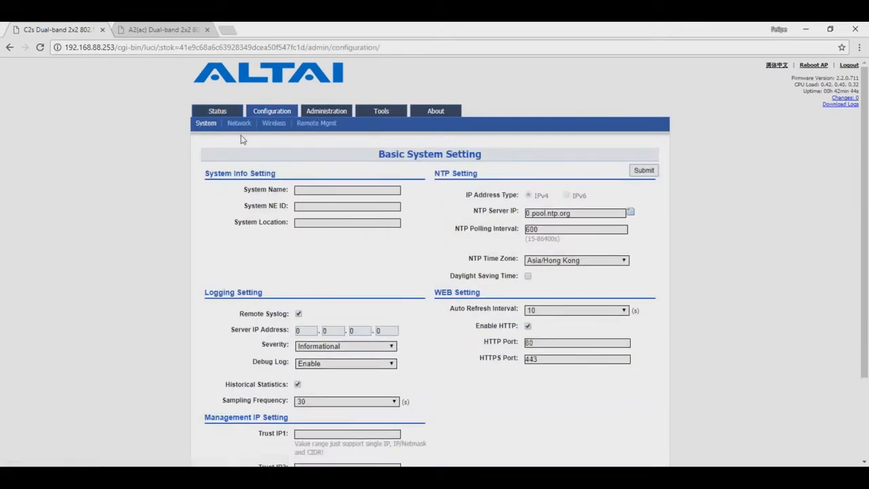
pyautogui.click(239, 125)
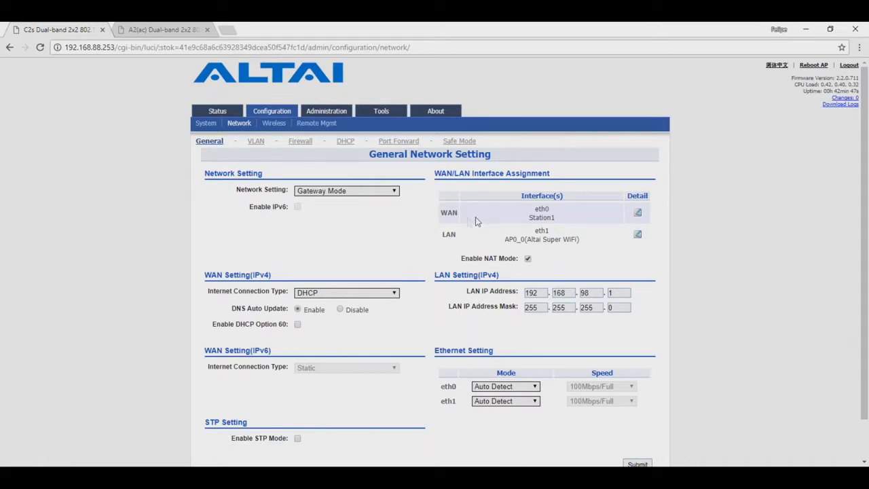
pyautogui.moveTo(556, 217); pyautogui.dragTo(528, 218)
pyautogui.doubleClick(541, 210)
pyautogui.click(637, 213)
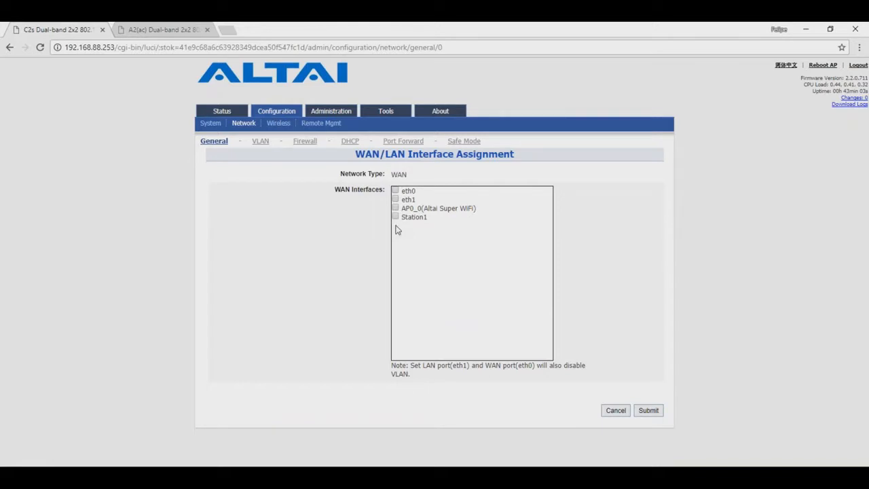
pyautogui.click(395, 217)
pyautogui.click(648, 413)
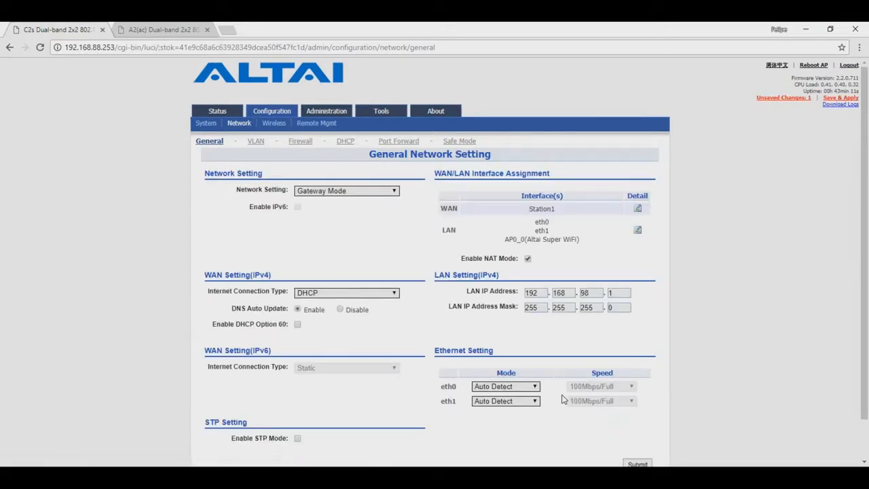
pyautogui.doubleClick(542, 230)
pyautogui.click(515, 239)
pyautogui.moveTo(442, 231); pyautogui.dragTo(458, 231)
pyautogui.click(713, 388)
pyautogui.scroll(-1, 672, 411)
pyautogui.click(638, 421)
# Save & Apply the pending WAN/LAN change, then return to the A2(ac) association list
pyautogui.click(829, 100)
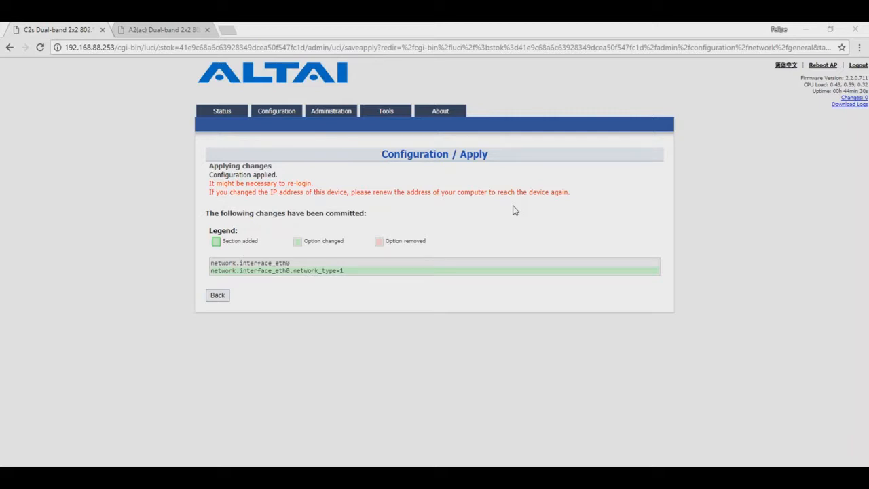
pyautogui.moveTo(222, 111)
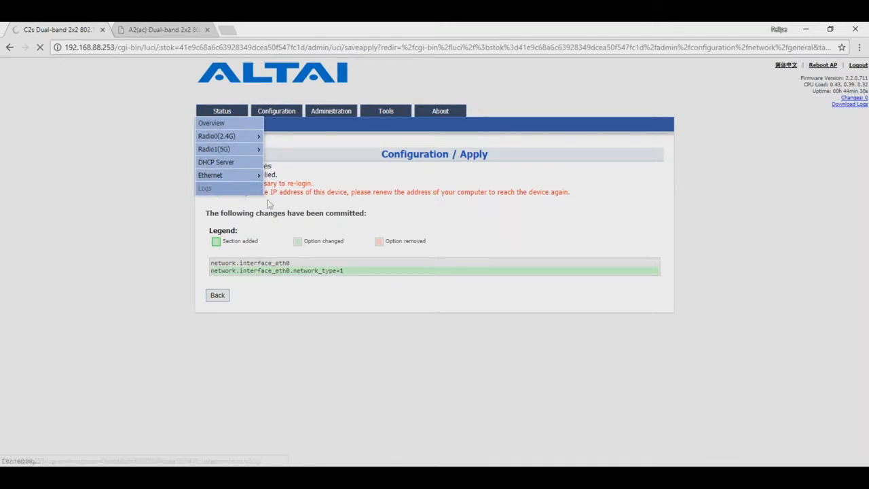
pyautogui.click(159, 26)
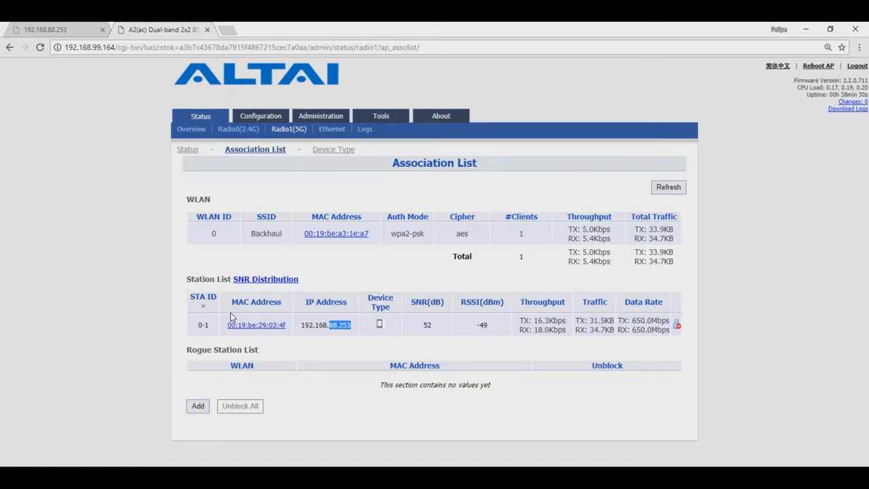
# Refresh the A2's 5G association list to show the Backhaul station at 192.168.88.78
pyautogui.click(150, 364)
pyautogui.click(668, 187)
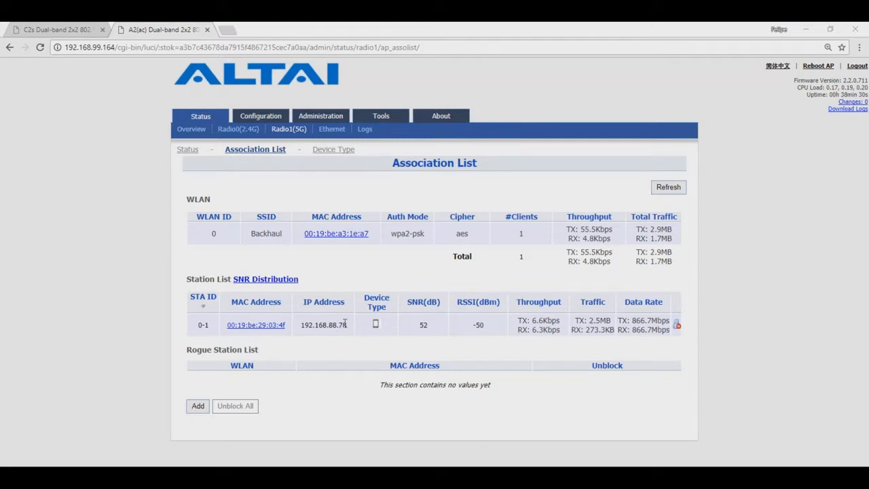
pyautogui.click(42, 30)
# Log in to the C2s as admin, then view Ethernet status and the four 192.168.98 DHCP leases
pyautogui.write('admin')
pyautogui.press('Tab')
pyautogui.write('admin')
pyautogui.press('Return')
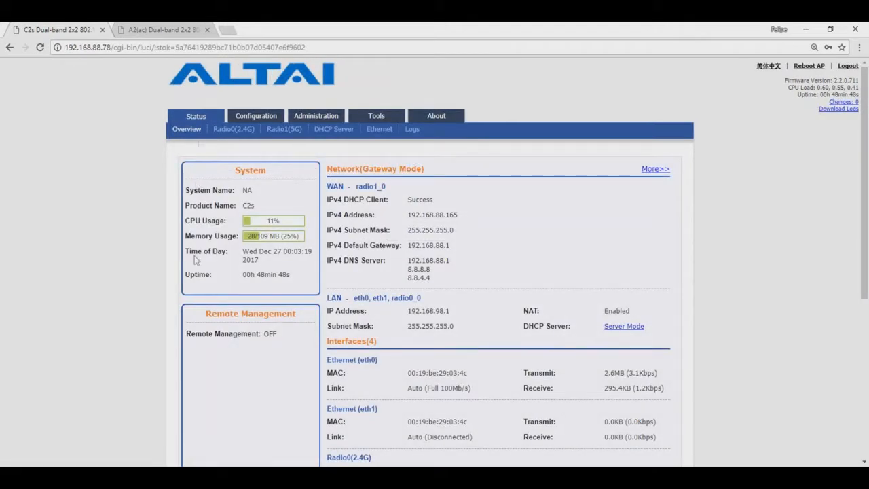
pyautogui.click(372, 133)
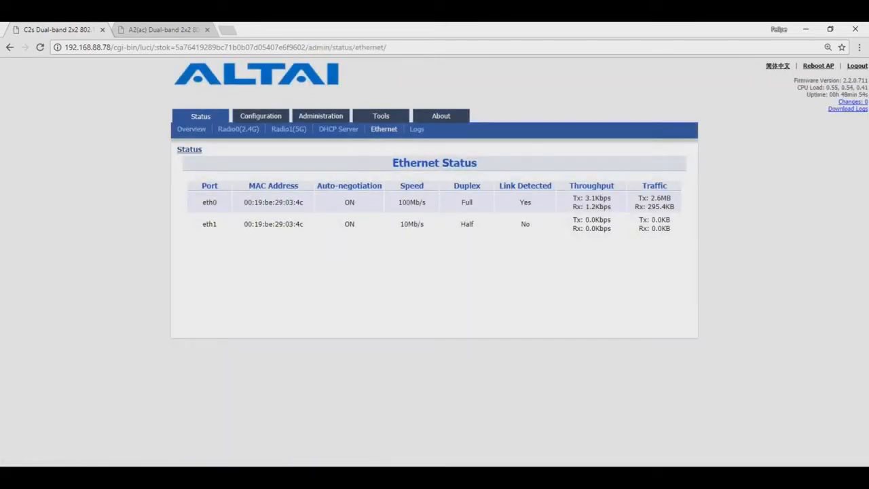
pyautogui.click(338, 131)
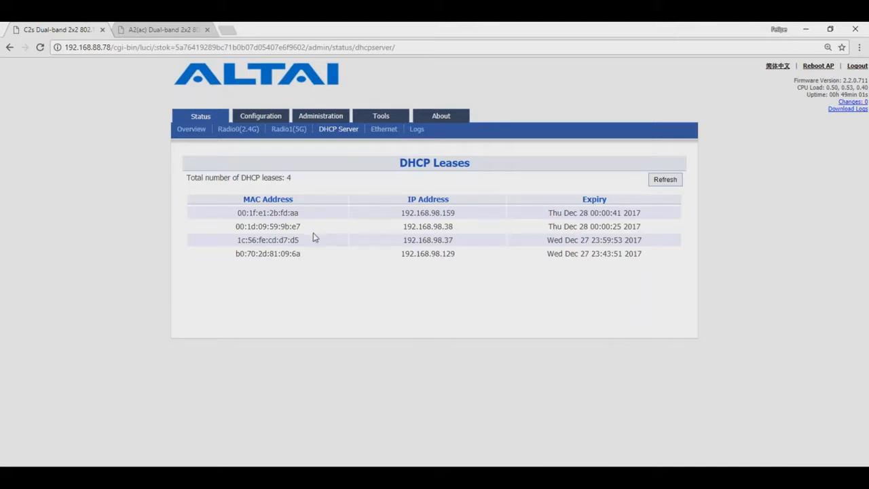
# Refresh the DHCP leases, recheck Ethernet port status, then bring up PowerPoint slide 7
pyautogui.click(662, 182)
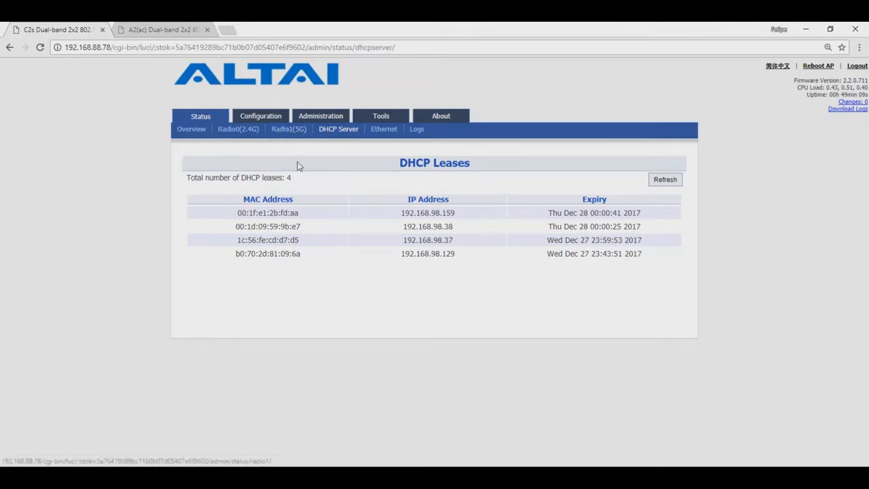
pyautogui.click(378, 131)
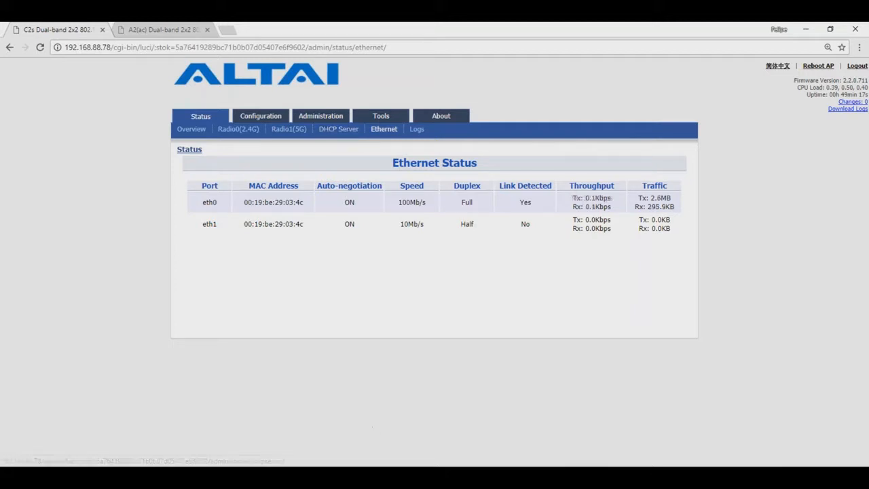
pyautogui.click(509, 468)
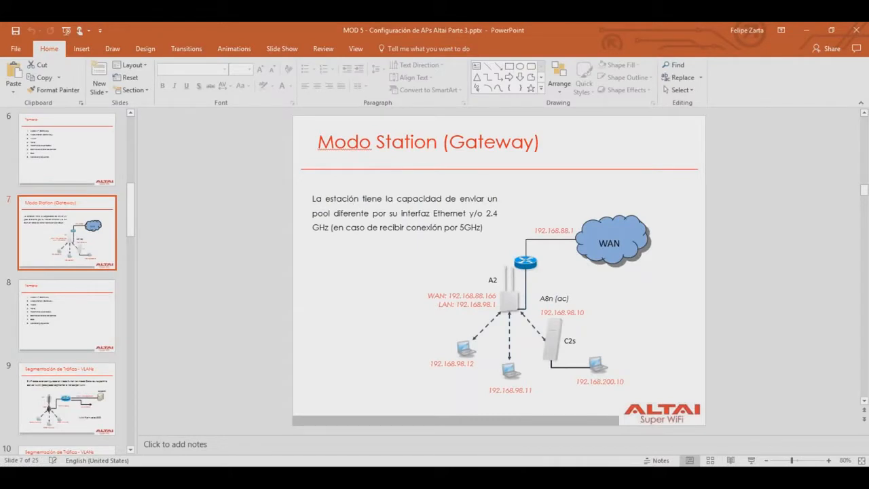
# Show the 'Modo Station (Gateway)' slide full screen, then end the slide show
pyautogui.click(752, 462)
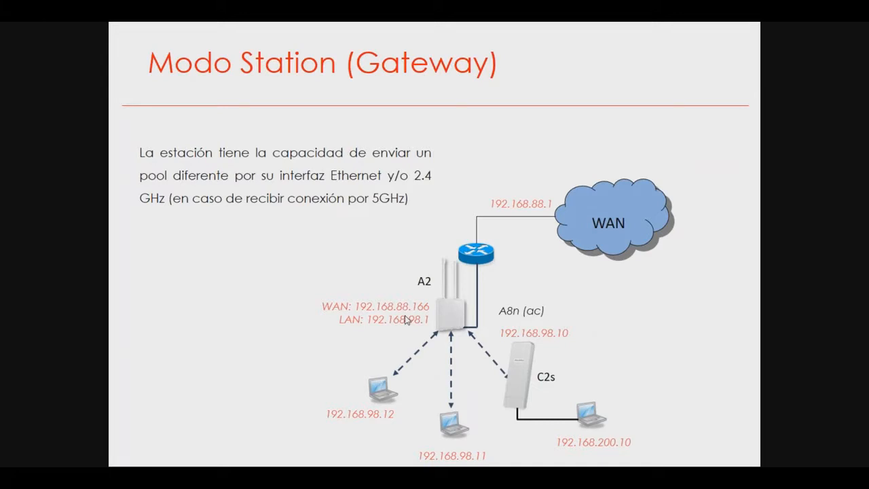
pyautogui.press('Escape')
# Reopen the C2s DHCP leases highlighting 192.168.98.38, then present the gateway slide full screen
pyautogui.click(212, 479)
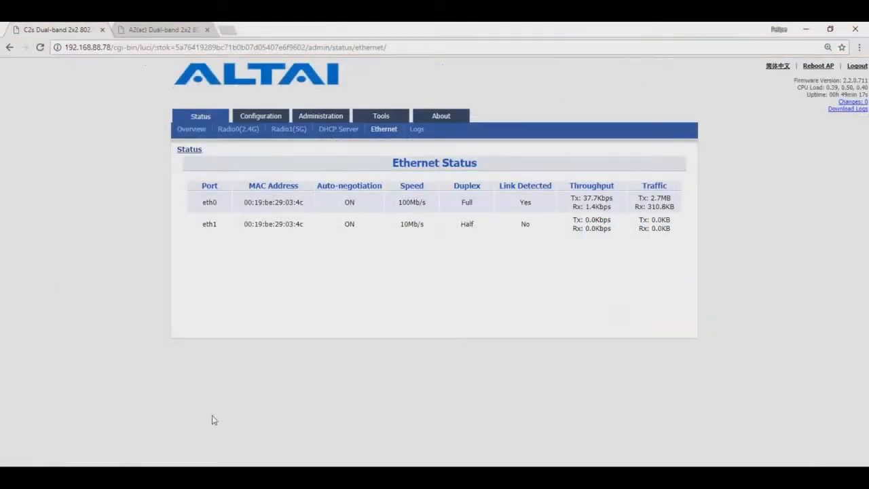
pyautogui.click(346, 130)
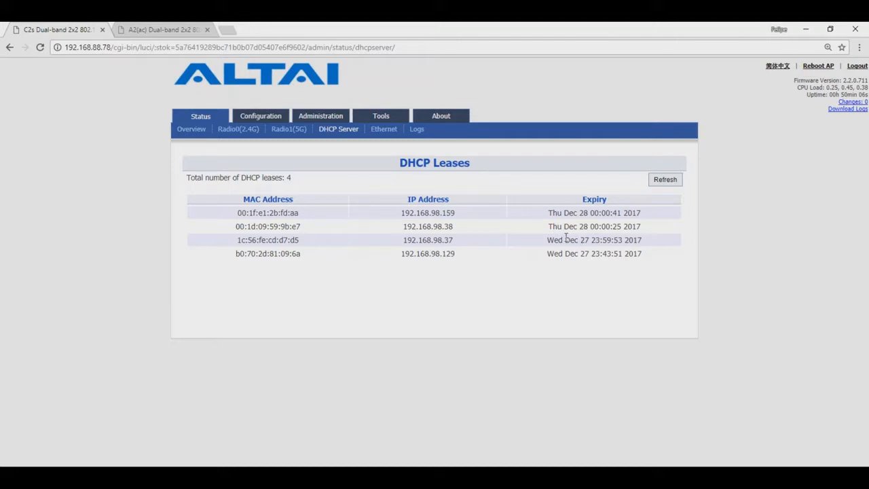
pyautogui.moveTo(454, 227); pyautogui.dragTo(443, 227)
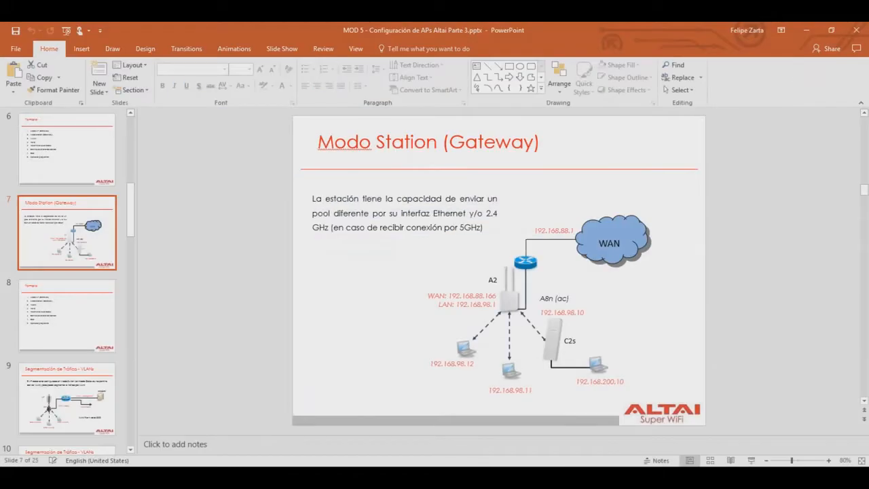
pyautogui.click(751, 460)
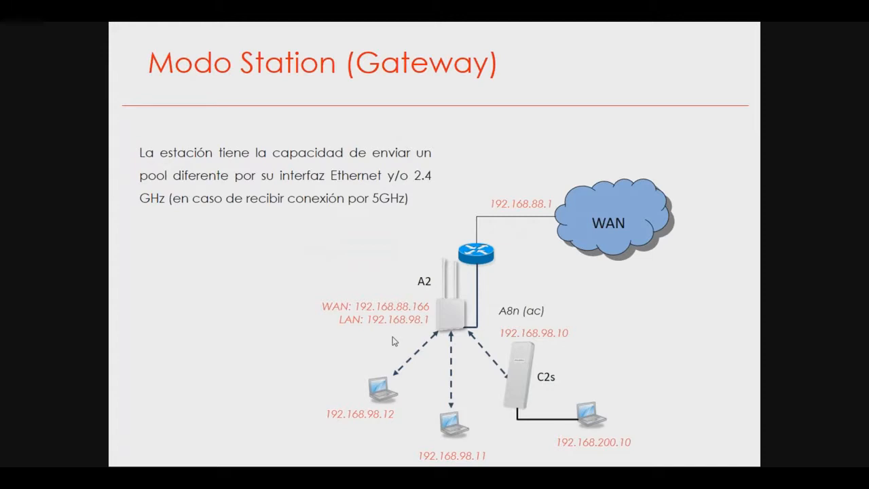
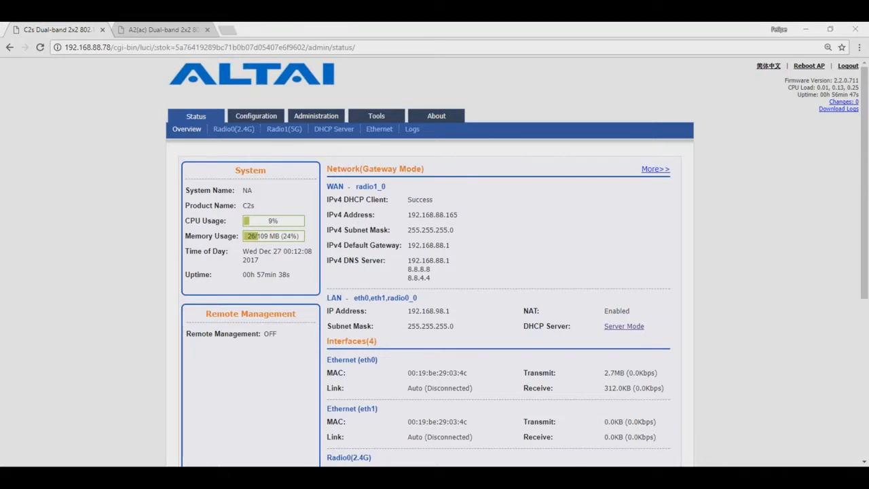
# Return to the C2s web UI and open its Configuration > Network settings
pyautogui.hotkey('alt', 'Tab')
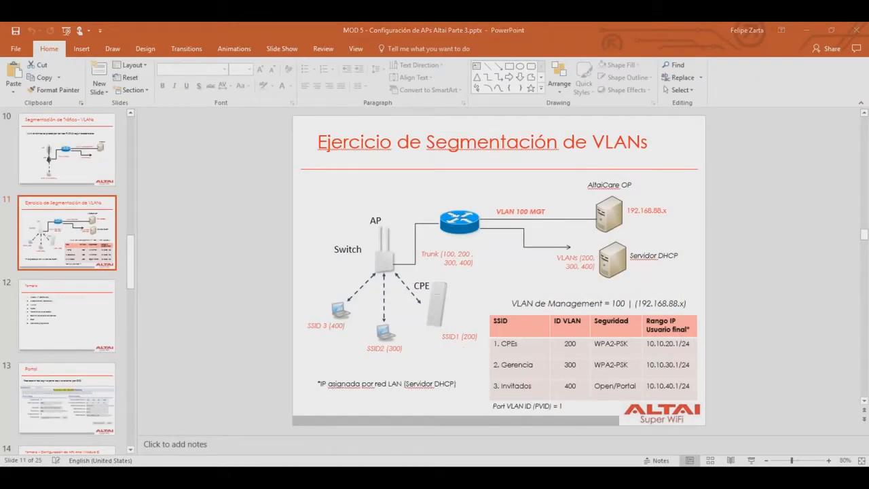
pyautogui.hotkey('alt', 'Tab')
pyautogui.hotkey('alt', 'Tab')
pyautogui.hotkey('alt', 'Tab')
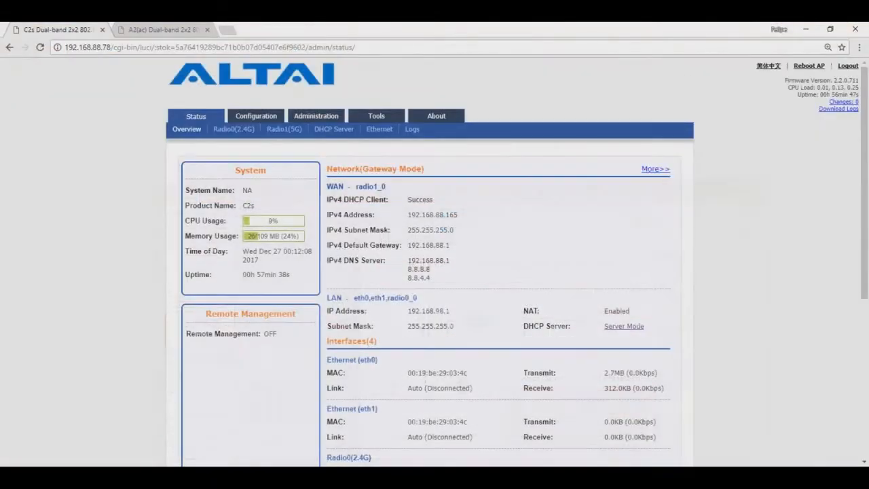
pyautogui.click(237, 128)
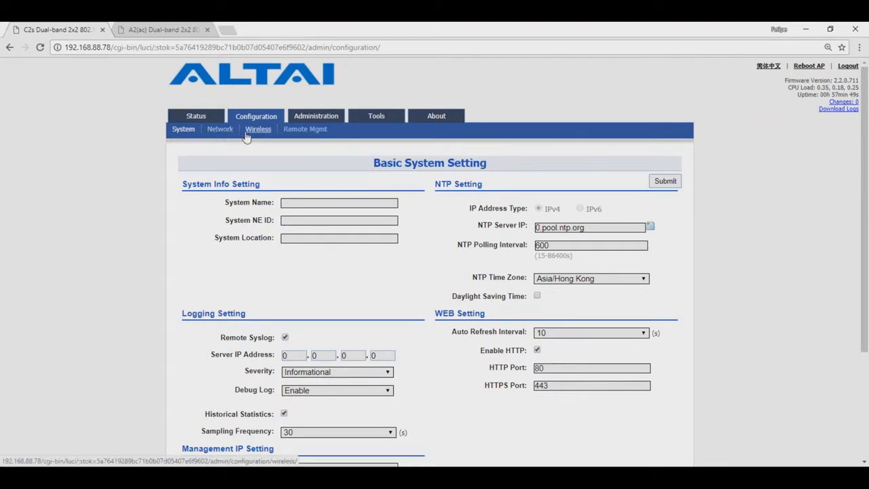
pyautogui.click(220, 131)
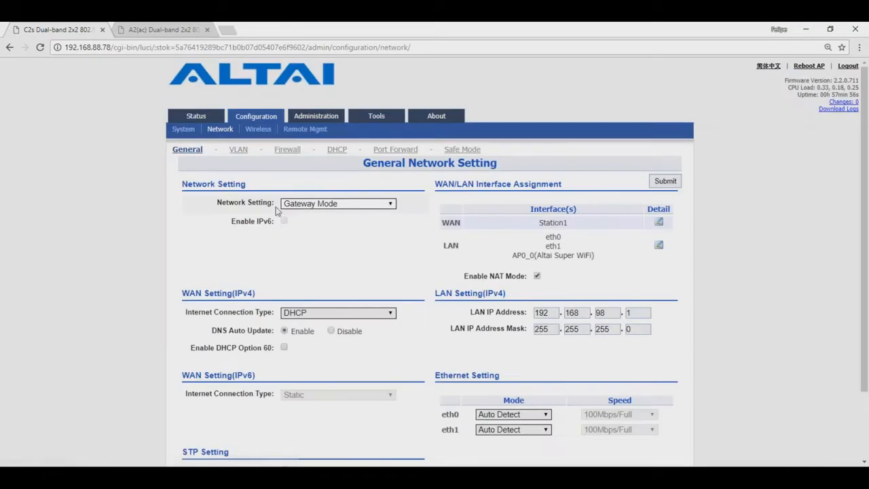
# Set the C2s network mode to Switch Mode, then submit and Save & Apply it
pyautogui.click(309, 205)
pyautogui.click(312, 219)
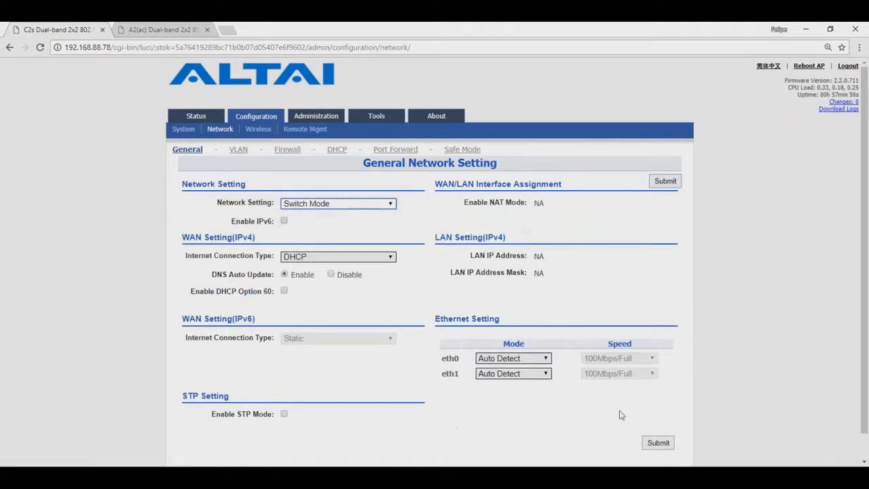
pyautogui.click(657, 443)
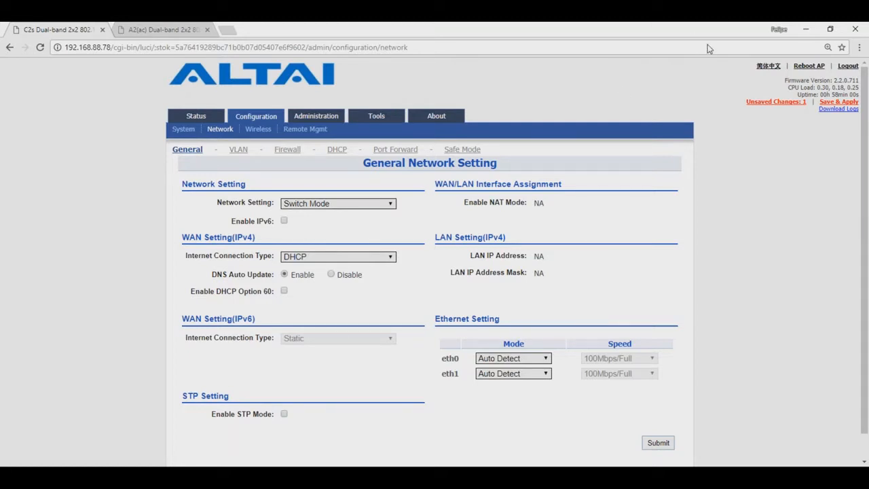
pyautogui.click(825, 105)
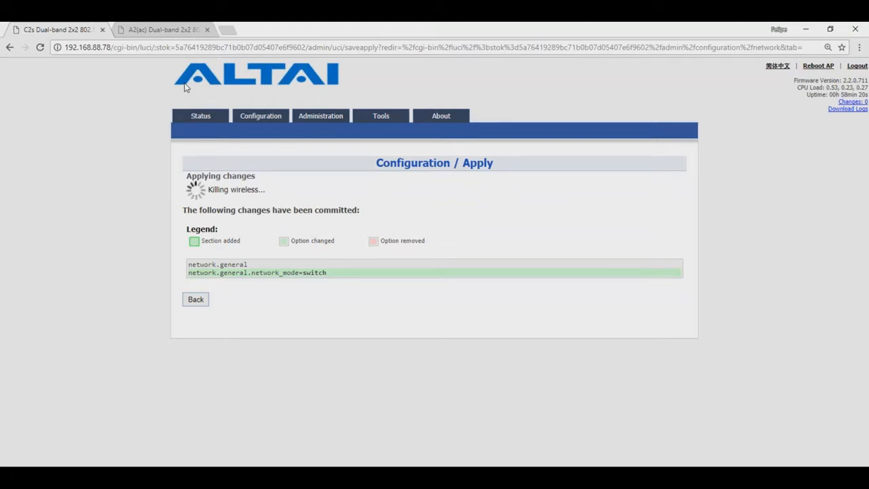
pyautogui.click(139, 30)
# Enable VLAN support on the A2 AP's Network > VLAN page
pyautogui.moveTo(200, 116)
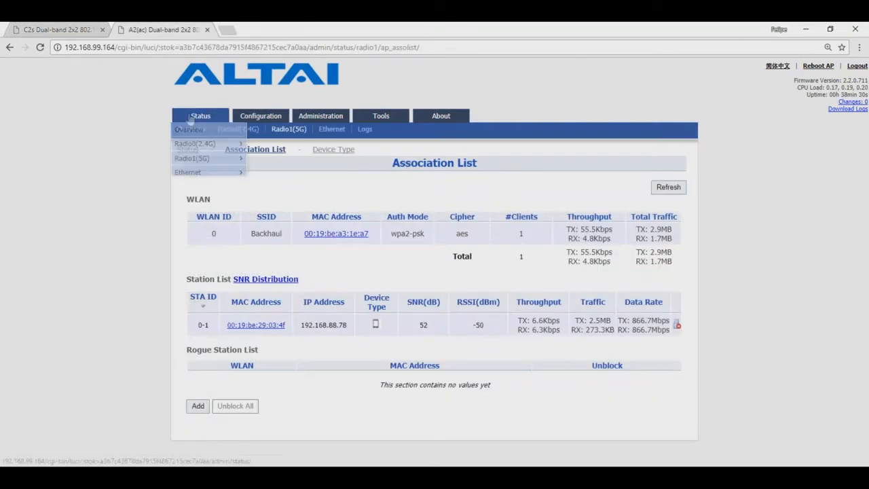
pyautogui.click(188, 129)
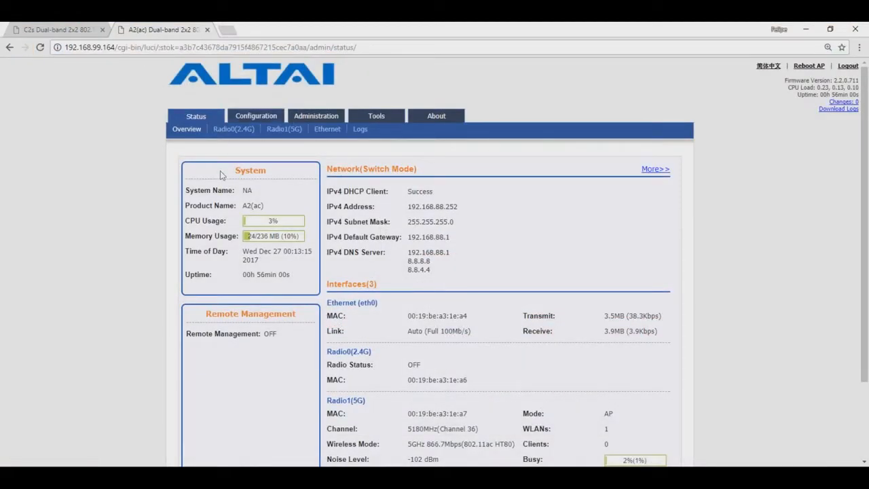
pyautogui.click(256, 115)
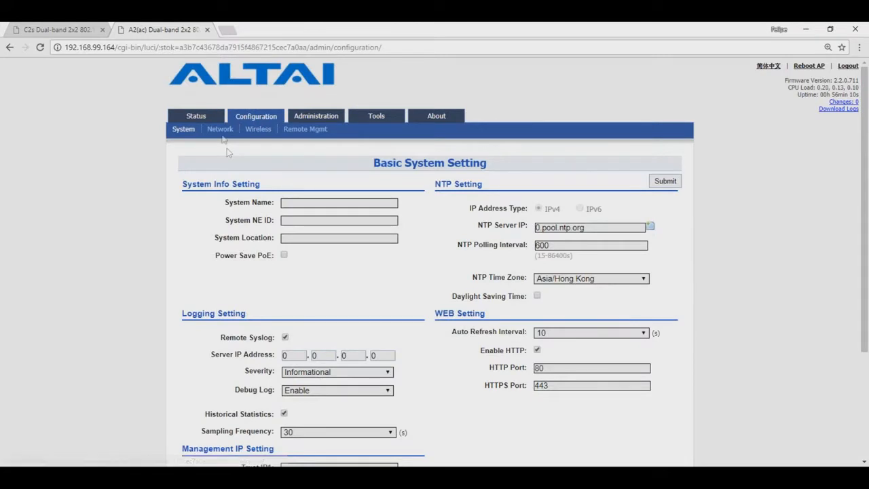
pyautogui.click(220, 129)
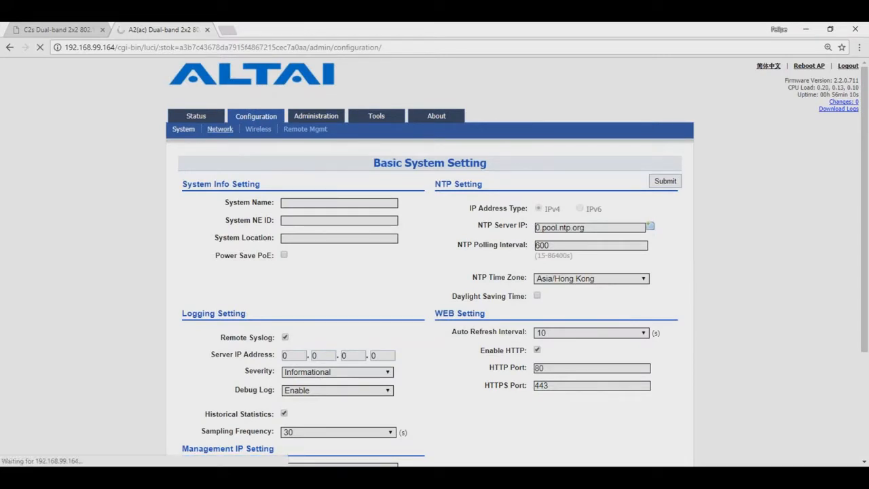
pyautogui.click(239, 150)
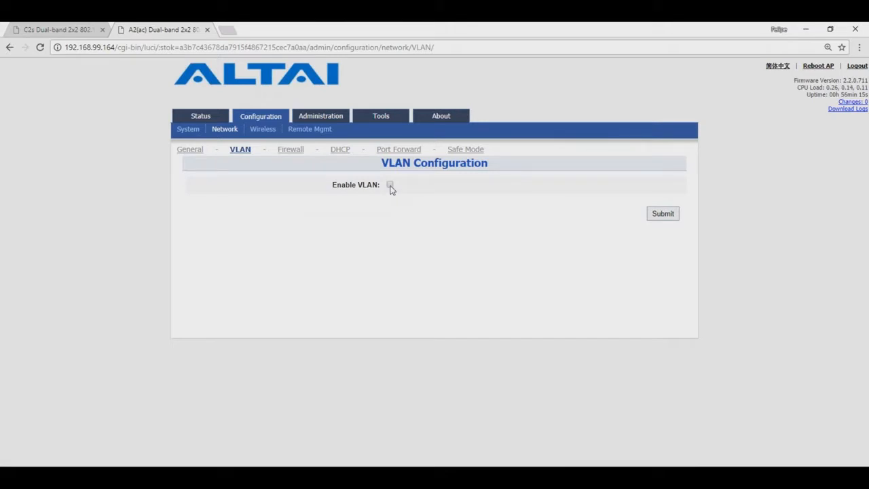
pyautogui.click(390, 186)
pyautogui.click(653, 381)
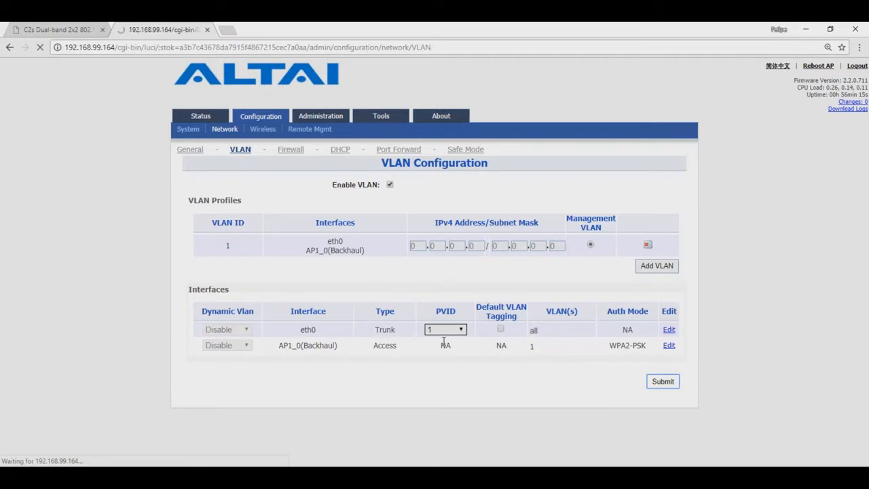
# Add VLANs 100 and 200 on the A2 AP
pyautogui.click(656, 266)
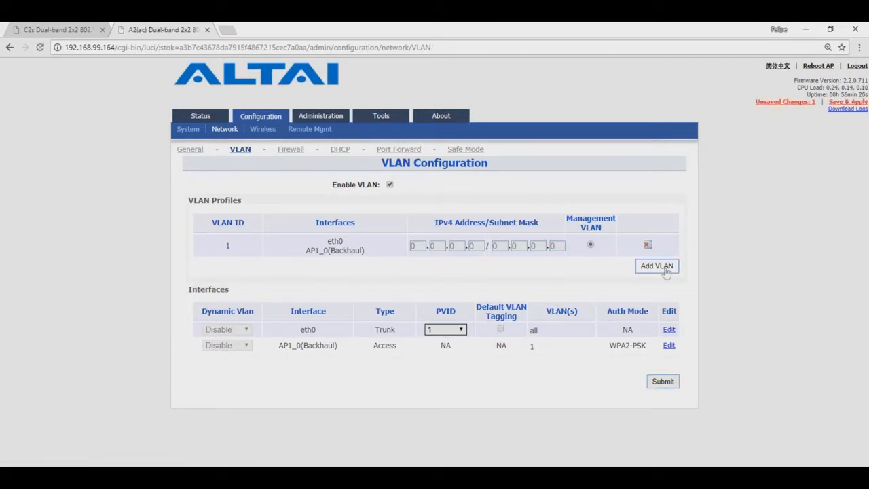
pyautogui.click(411, 187)
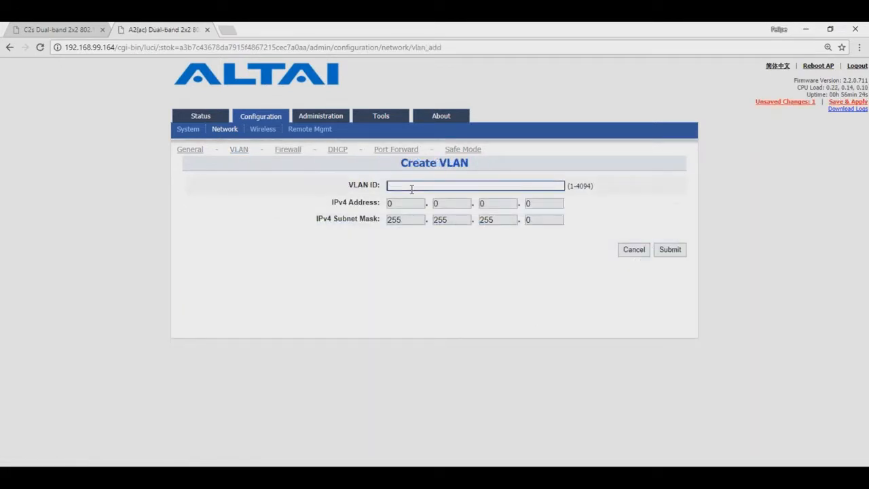
pyautogui.write('100')
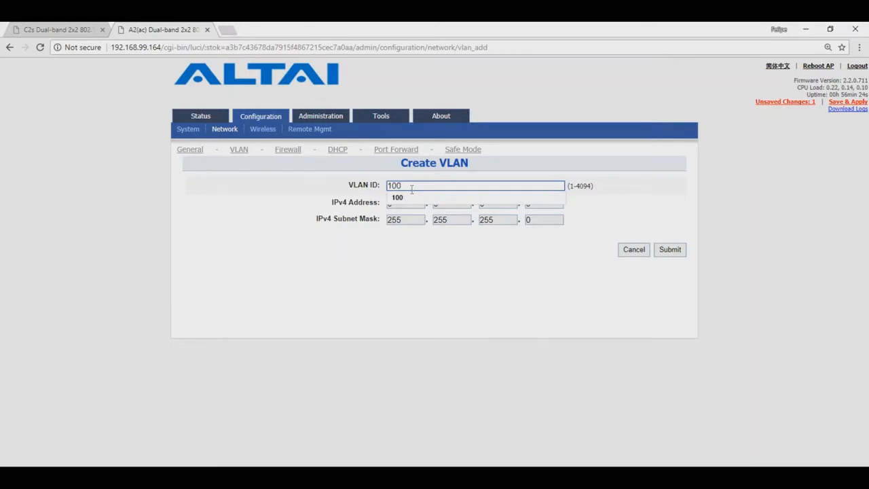
pyautogui.click(670, 258)
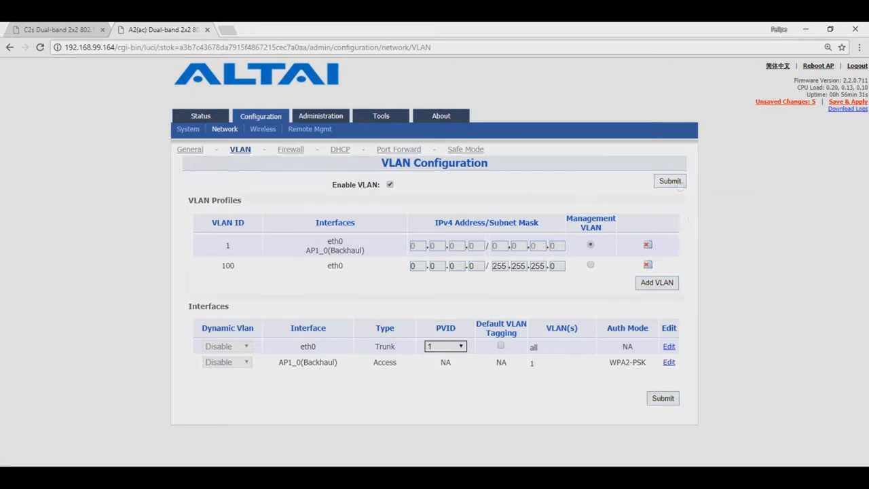
pyautogui.click(673, 286)
pyautogui.click(449, 186)
pyautogui.write('200')
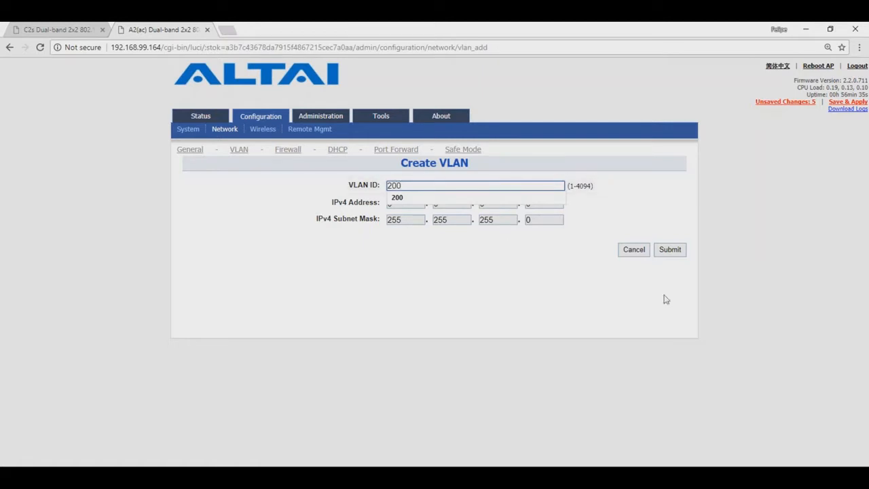
pyautogui.click(670, 271)
pyautogui.click(669, 250)
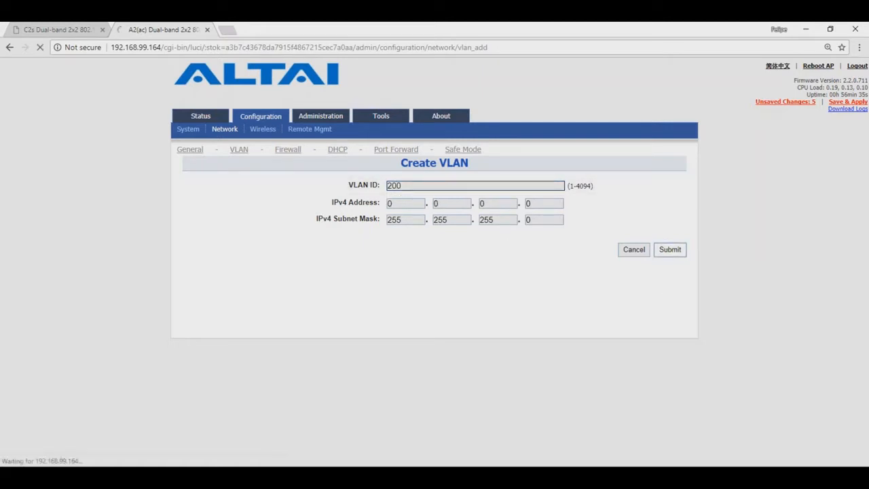
# Add VLANs 300 and 400, make VLAN 100 the management VLAN, and submit
pyautogui.click(663, 300)
pyautogui.click(413, 186)
pyautogui.write('3')
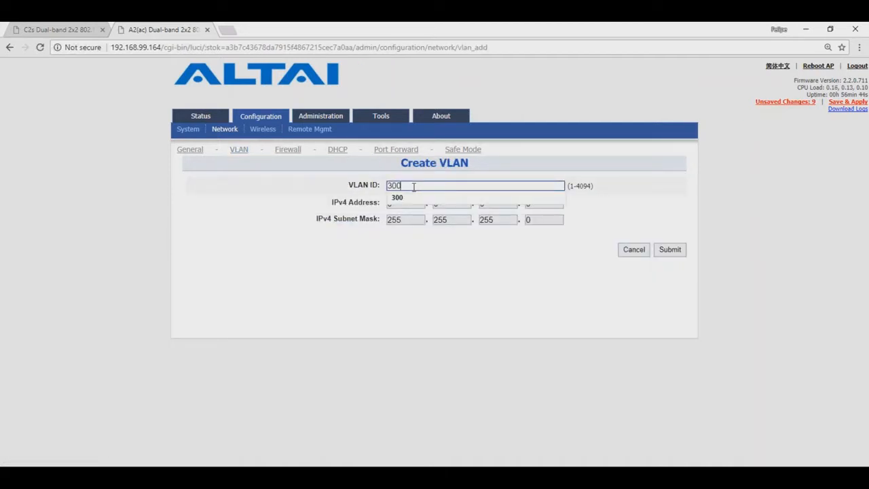
pyautogui.click(401, 197)
pyautogui.click(672, 249)
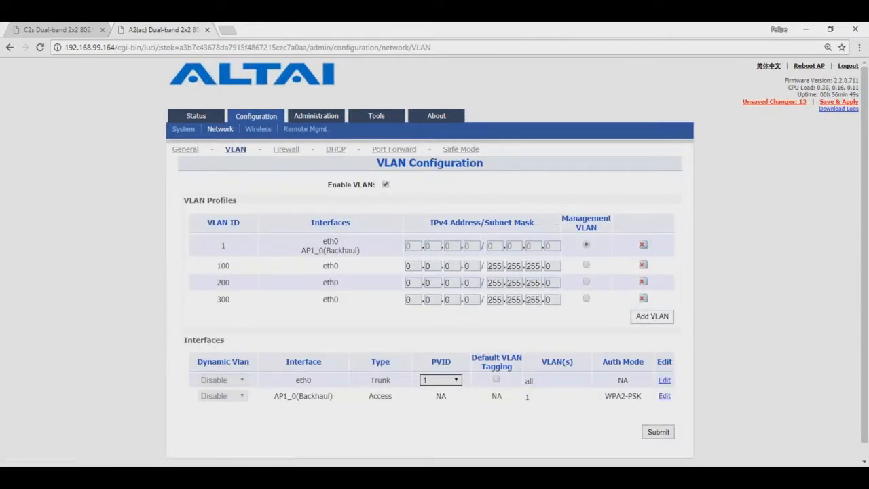
pyautogui.click(633, 324)
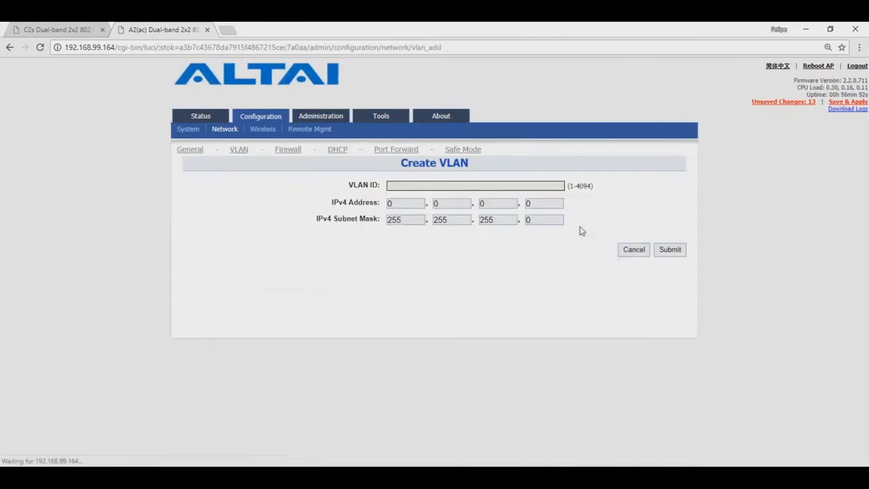
pyautogui.click(518, 185)
pyautogui.write('400')
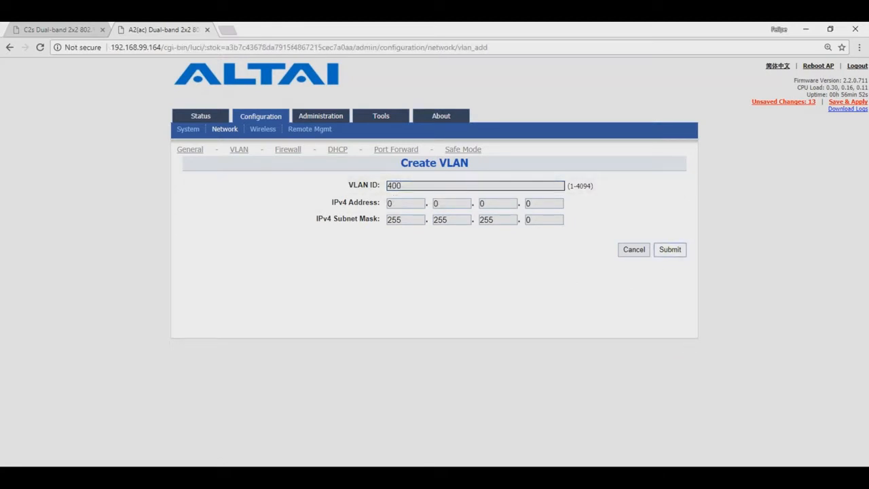
pyautogui.click(670, 249)
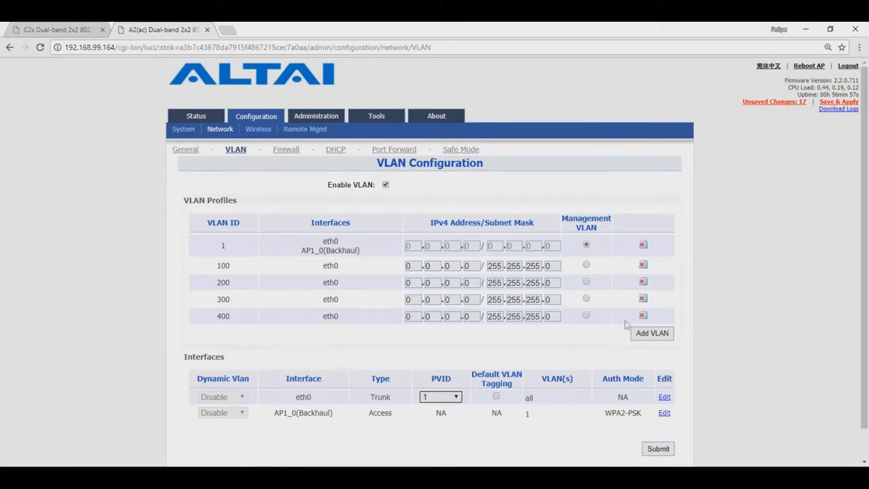
pyautogui.click(586, 266)
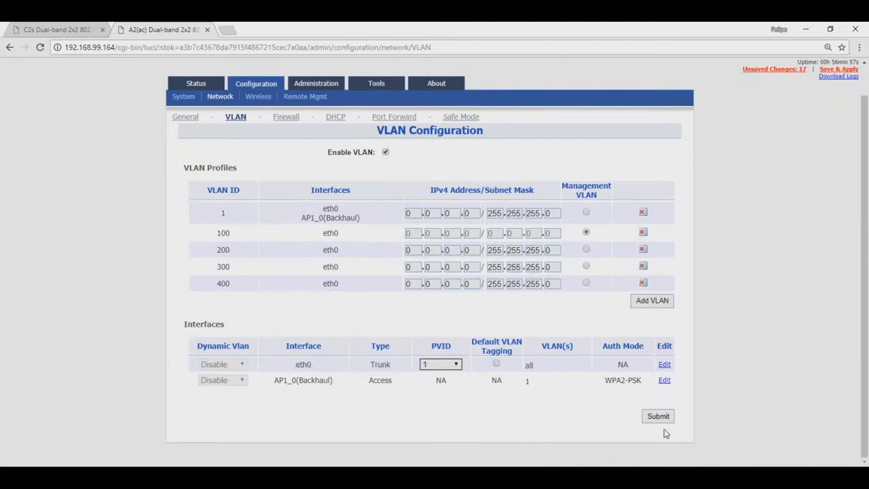
pyautogui.click(658, 416)
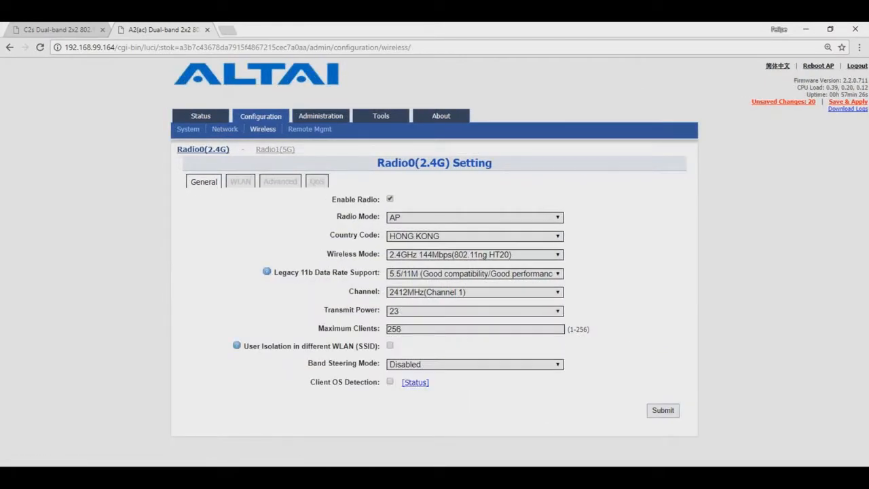
# Show the WLAN list for the A2 AP's Radio0 (2.4G) radio
pyautogui.click(240, 182)
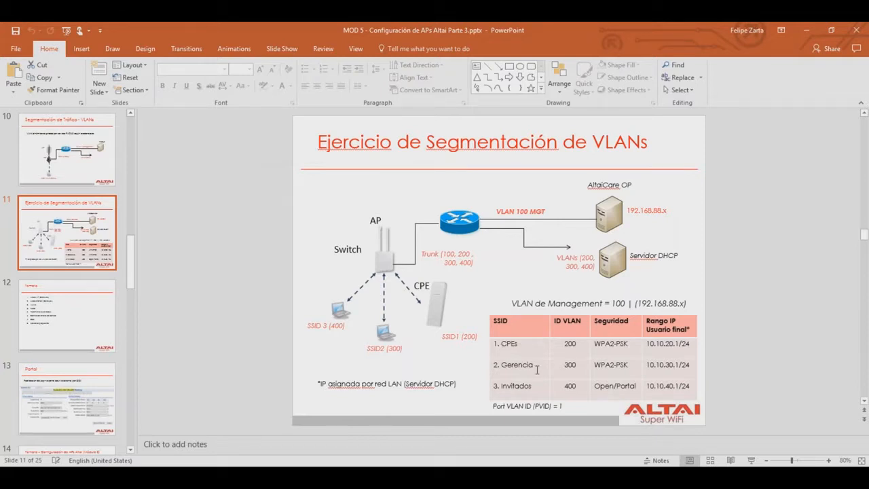
pyautogui.click(221, 343)
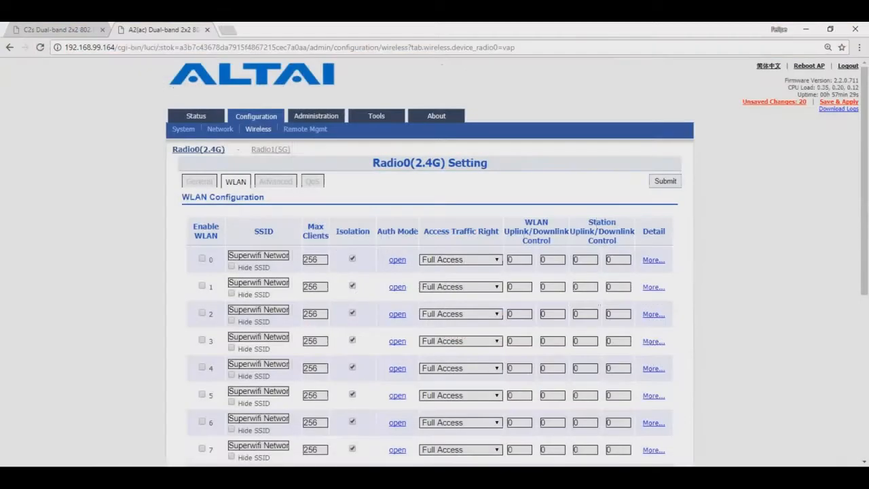
# Rename 2.4G WLANs 0 and 1 to 'Gerencia' and 'Invitados', enable both, and submit
pyautogui.click(202, 259)
pyautogui.moveTo(235, 256); pyautogui.dragTo(333, 257)
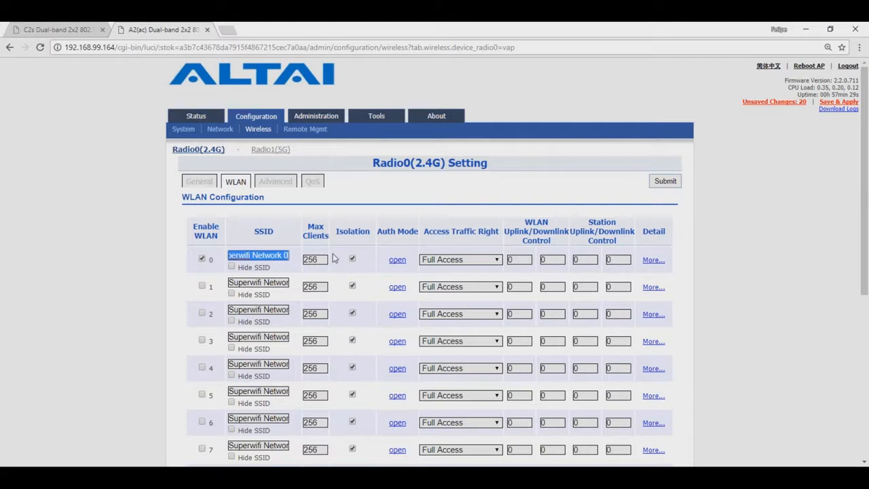
pyautogui.press('BackSpace')
pyautogui.write('Gere')
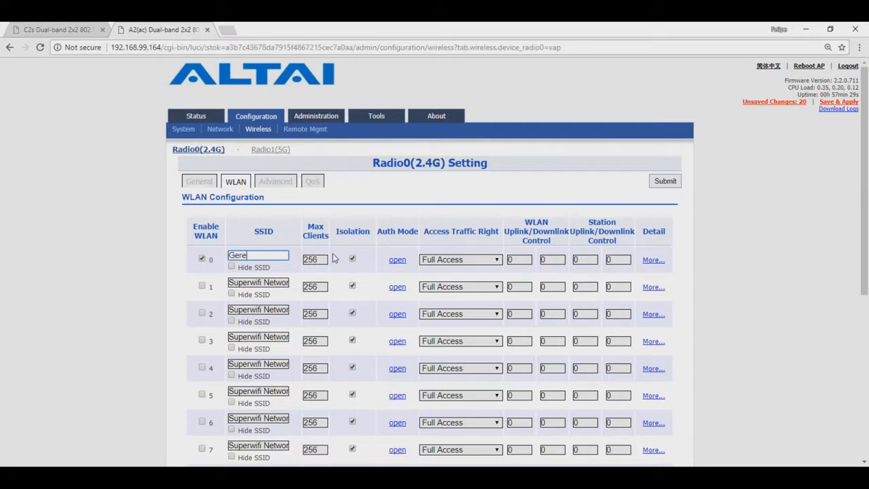
pyautogui.write('ncia')
pyautogui.click(747, 302)
pyautogui.tripleClick(283, 282)
pyautogui.write('1')
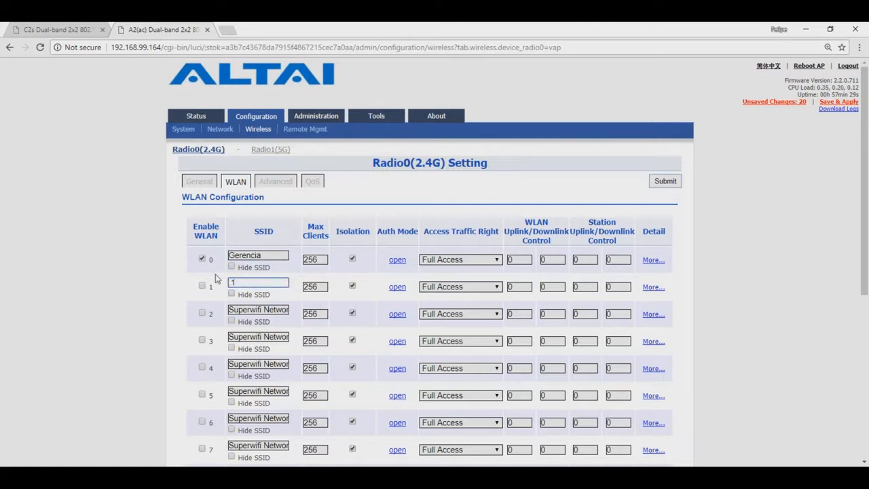
pyautogui.write('nvitados')
pyautogui.click(202, 285)
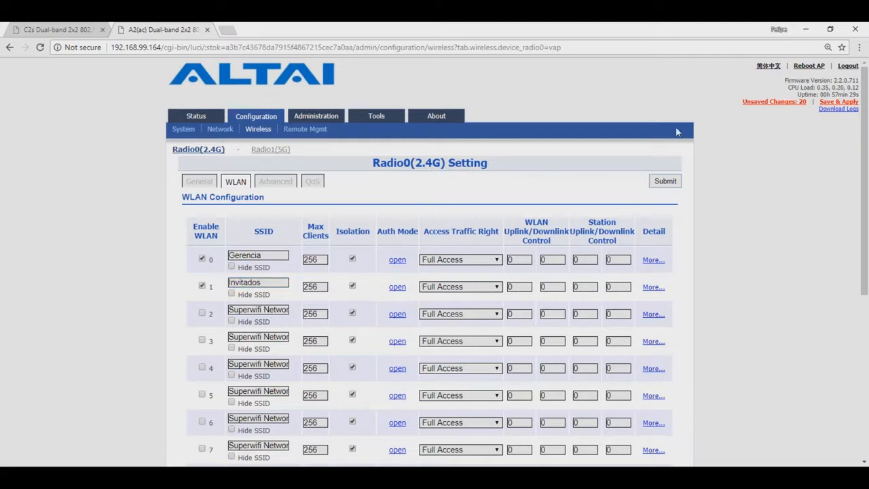
pyautogui.click(665, 181)
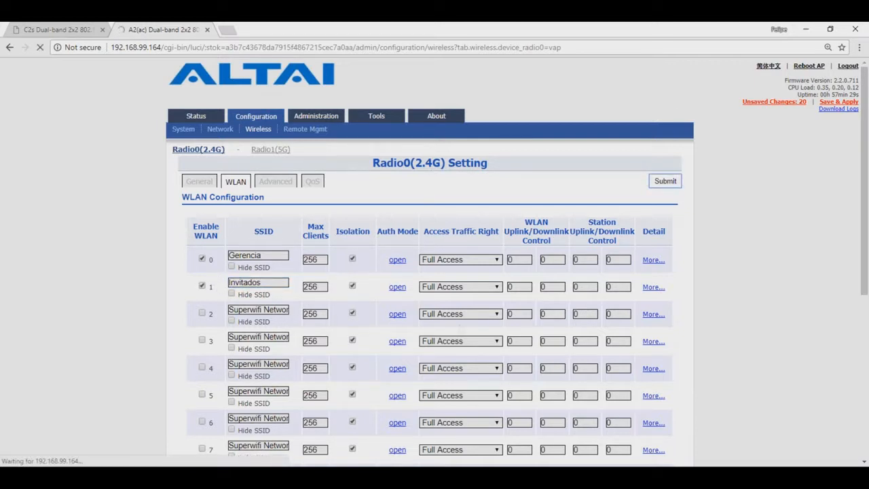
# Secure the 2.4G Gerencia WLAN with WPA2-PSK and a passphrase, with ACL disabled
pyautogui.click(397, 259)
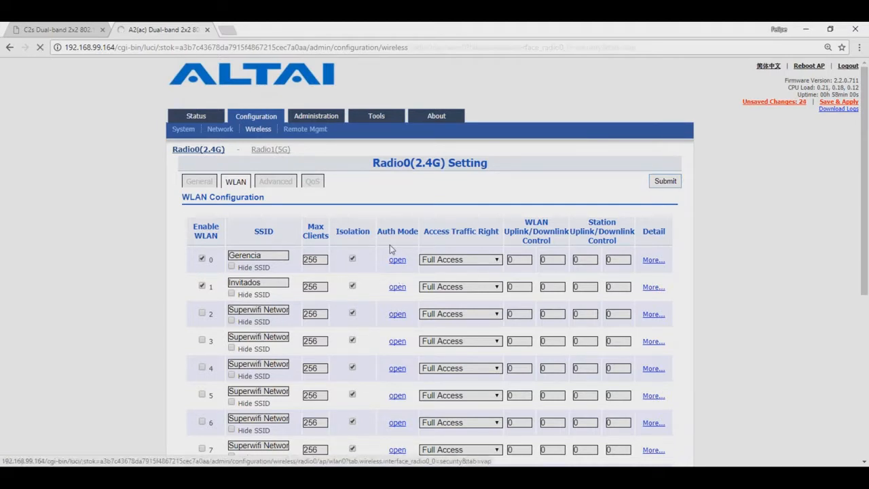
pyautogui.click(425, 217)
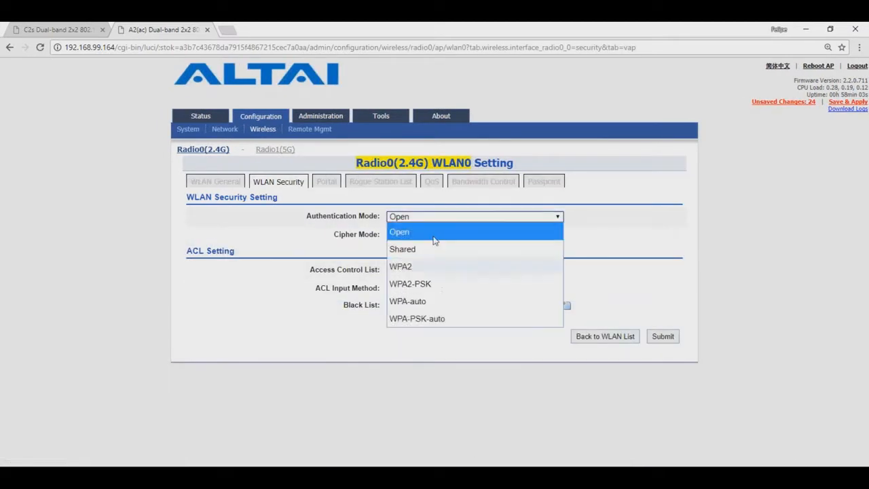
pyautogui.click(455, 289)
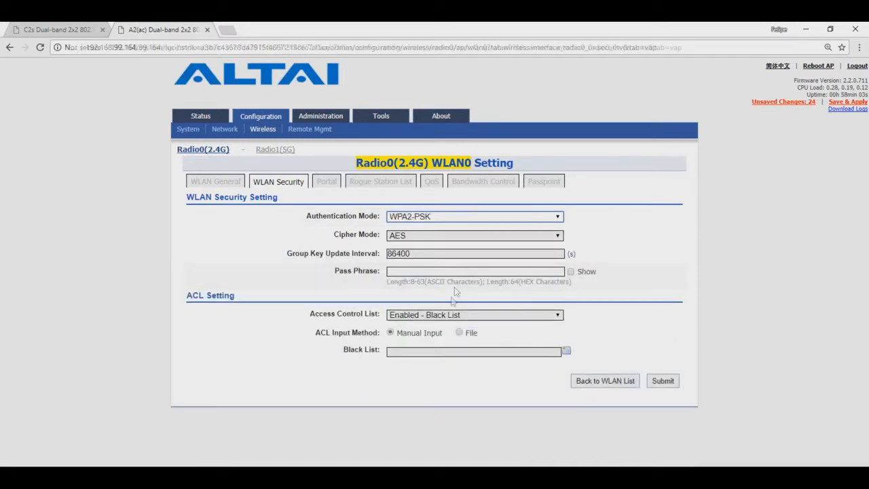
pyautogui.click(548, 271)
pyautogui.write('12345678')
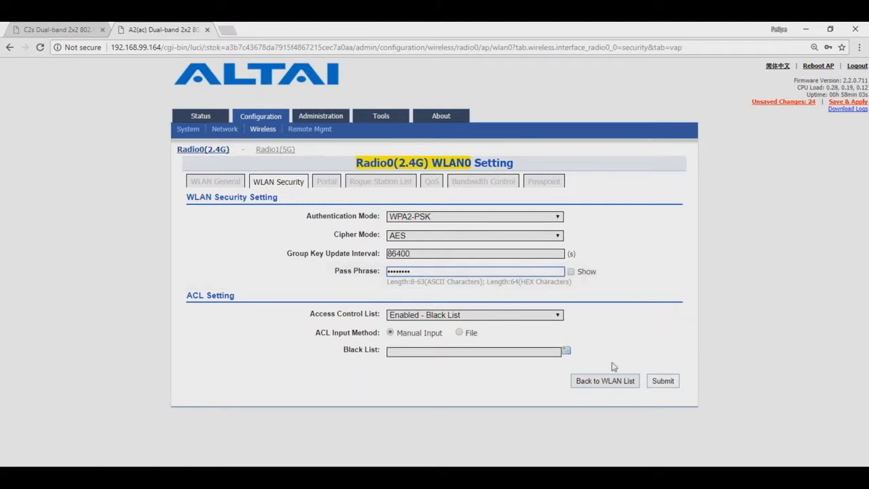
pyautogui.click(558, 316)
pyautogui.click(498, 326)
pyautogui.click(662, 344)
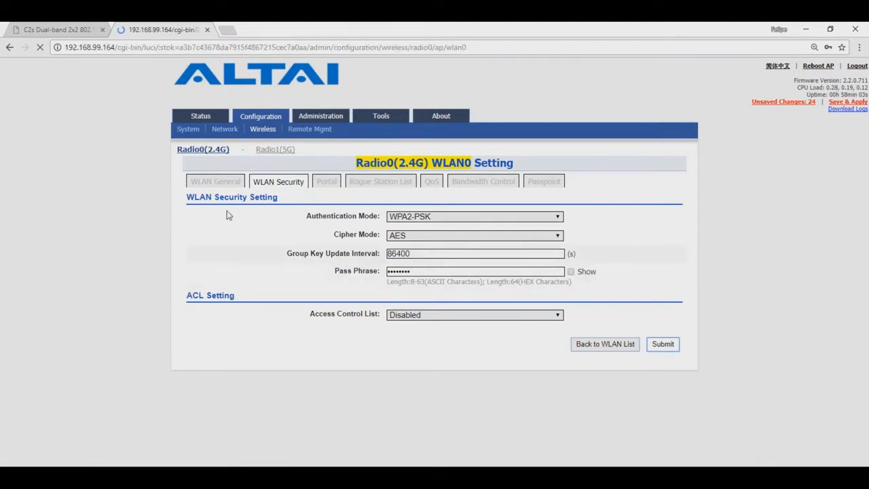
pyautogui.click(222, 182)
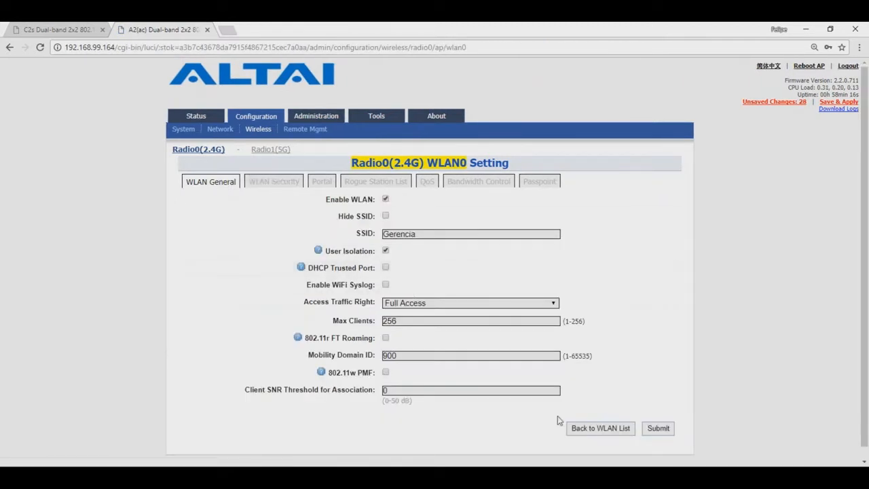
pyautogui.click(619, 429)
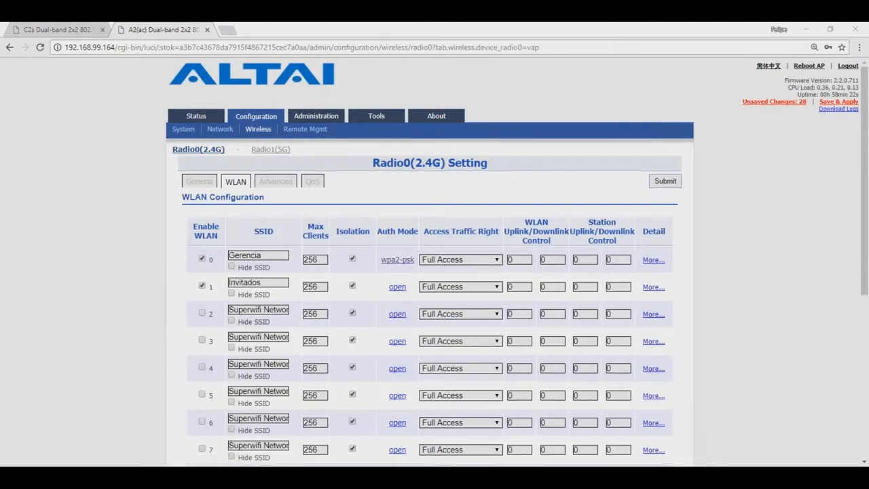
pyautogui.hotkey('alt', 'Tab')
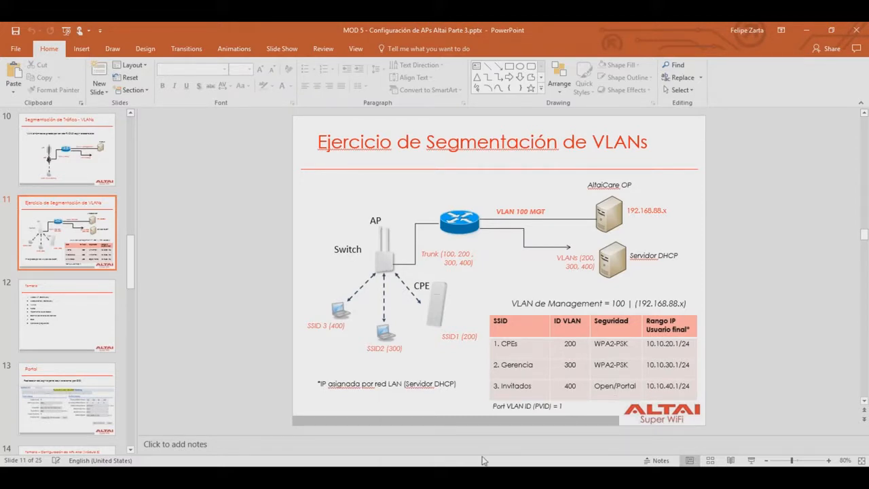
# On the Radio1 (5G) WLAN list, rename the Backhaul SSID to 'Gerencia' and submit
pyautogui.click(411, 475)
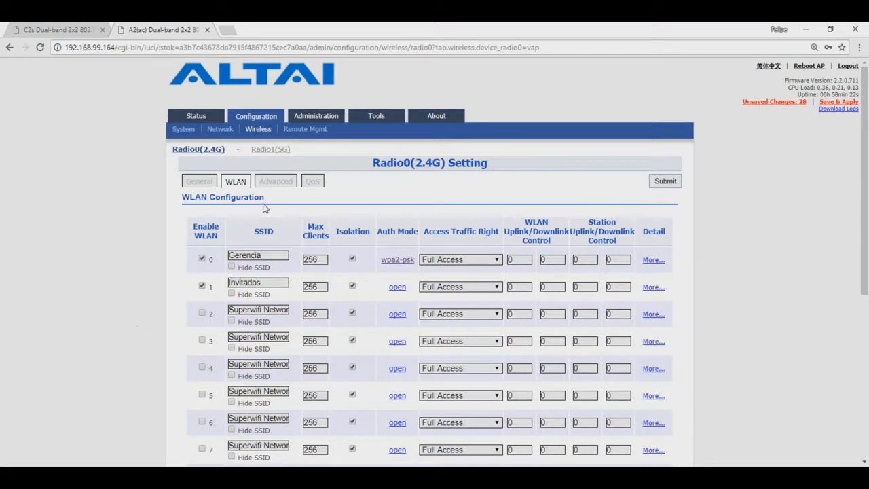
pyautogui.click(275, 149)
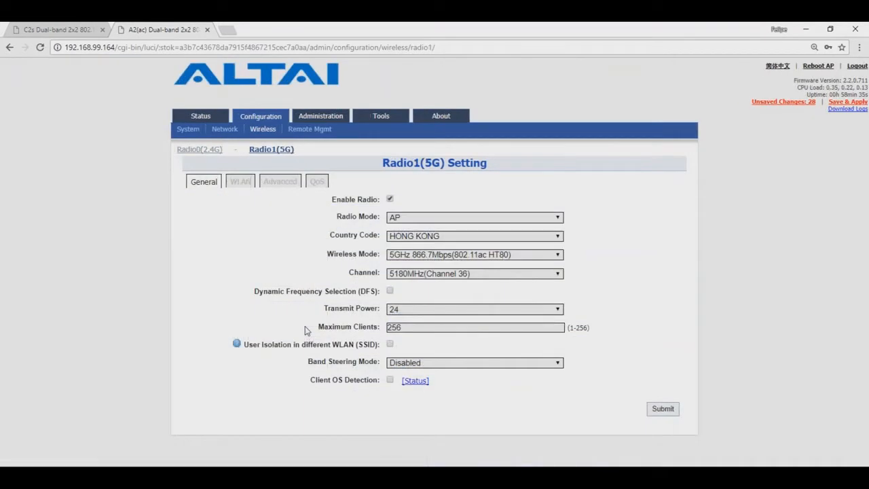
pyautogui.click(241, 183)
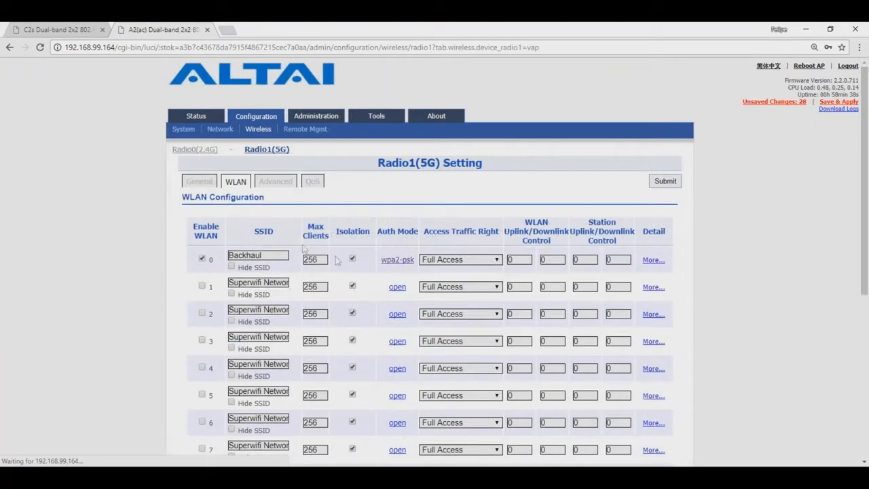
pyautogui.moveTo(282, 254); pyautogui.dragTo(230, 253)
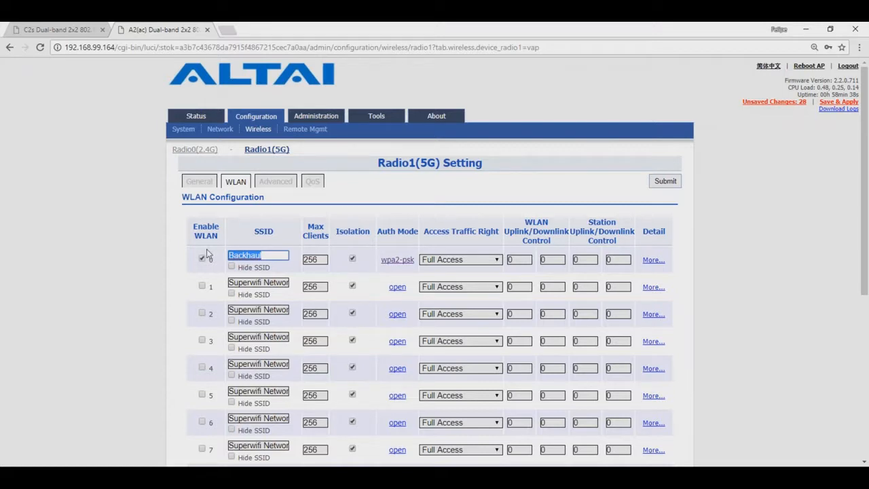
pyautogui.write('Gerencia')
pyautogui.click(785, 284)
pyautogui.click(664, 180)
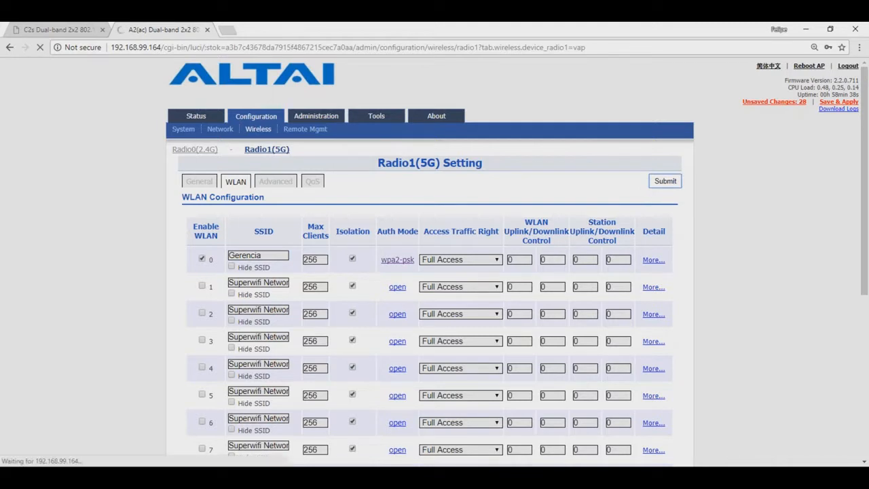
# Rename 5G WLANs 1 and 2 to 'Invitados' and 'CPEs', enable them, and submit
pyautogui.moveTo(280, 283); pyautogui.dragTo(217, 285)
pyautogui.write('1')
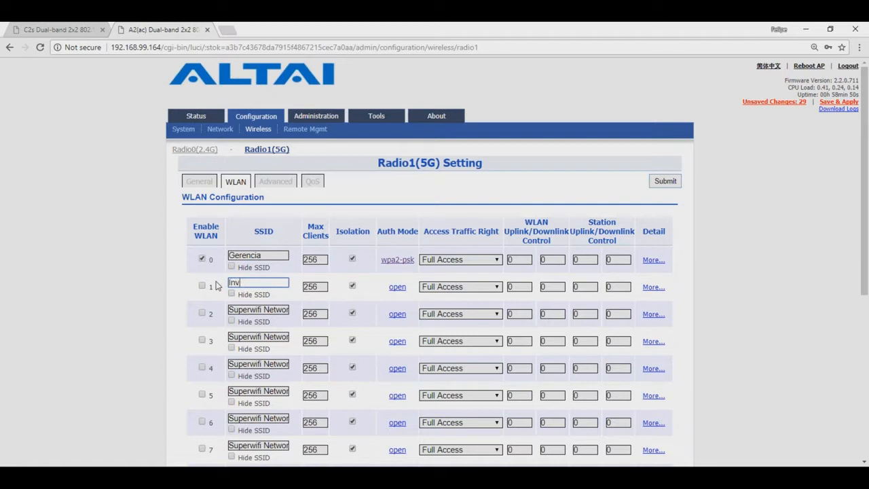
pyautogui.click(202, 286)
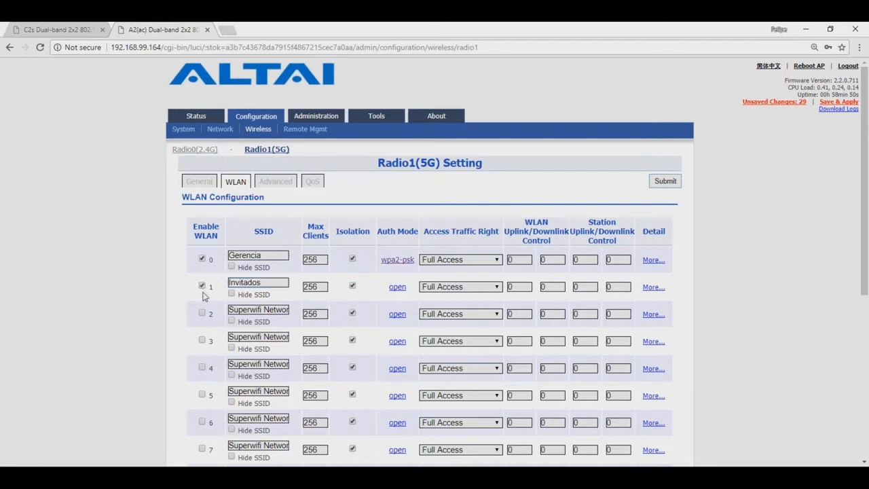
pyautogui.click(202, 313)
pyautogui.moveTo(285, 310); pyautogui.dragTo(228, 311)
pyautogui.press('BackSpace')
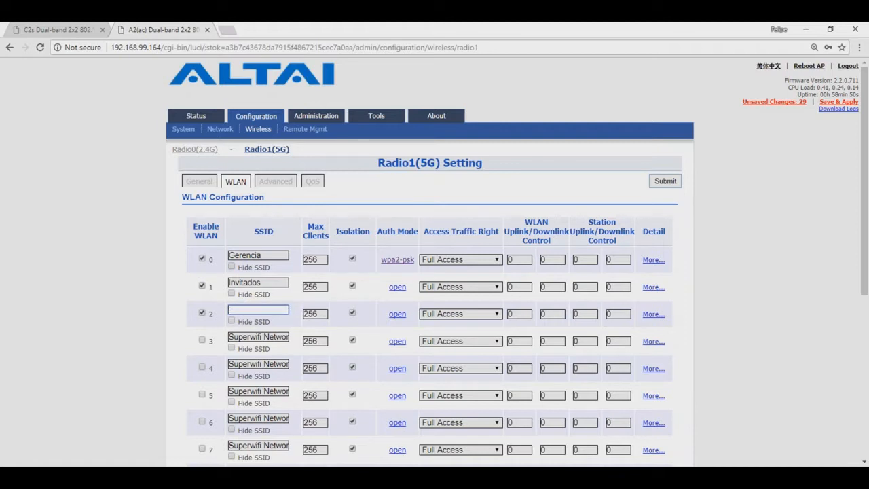
pyautogui.write('CPEs')
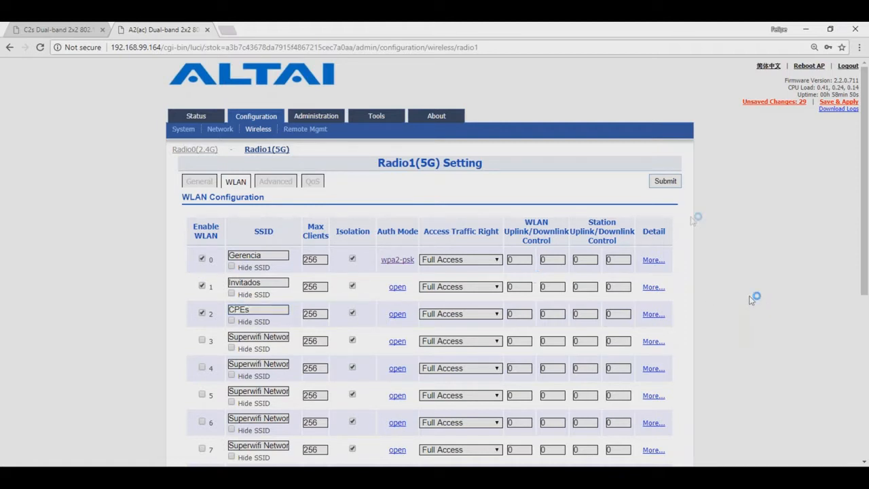
pyautogui.click(665, 180)
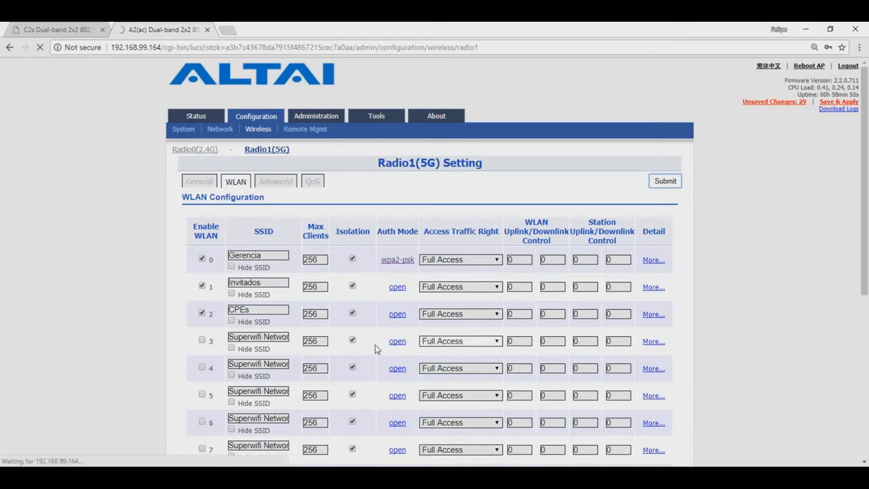
# Check the 5G Gerencia WLAN's security settings and go back to the list
pyautogui.click(397, 259)
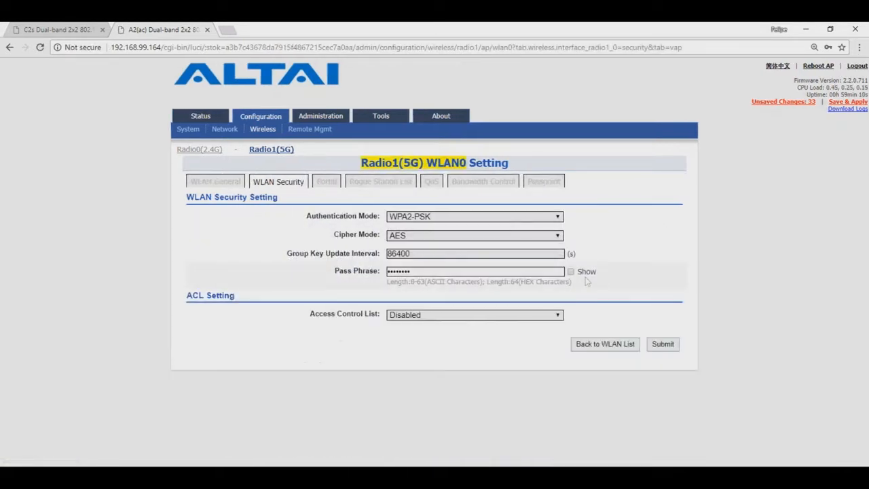
pyautogui.click(571, 272)
pyautogui.click(607, 344)
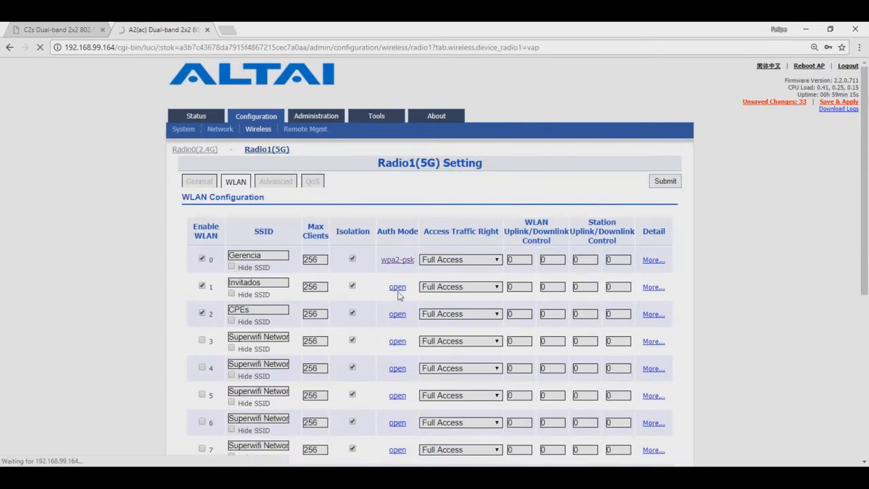
# Secure the 5G CPEs WLAN with WPA2-PSK and a passphrase, with ACL disabled
pyautogui.click(442, 217)
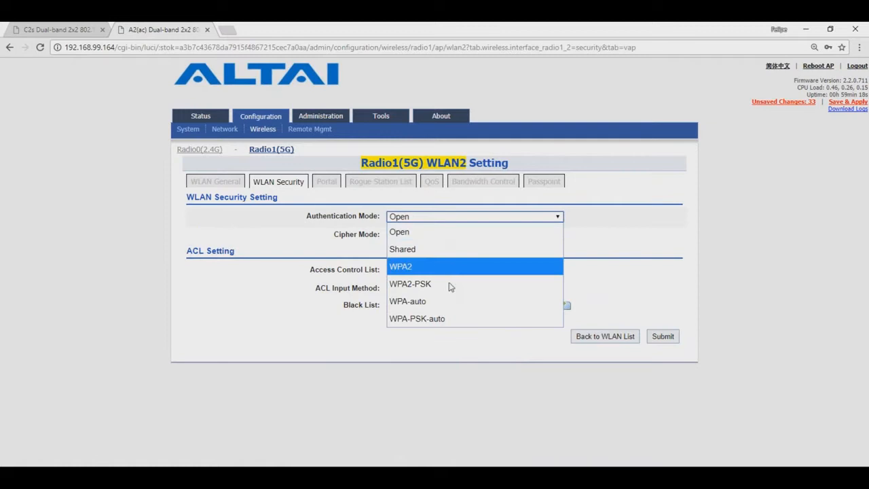
pyautogui.click(455, 291)
pyautogui.click(449, 274)
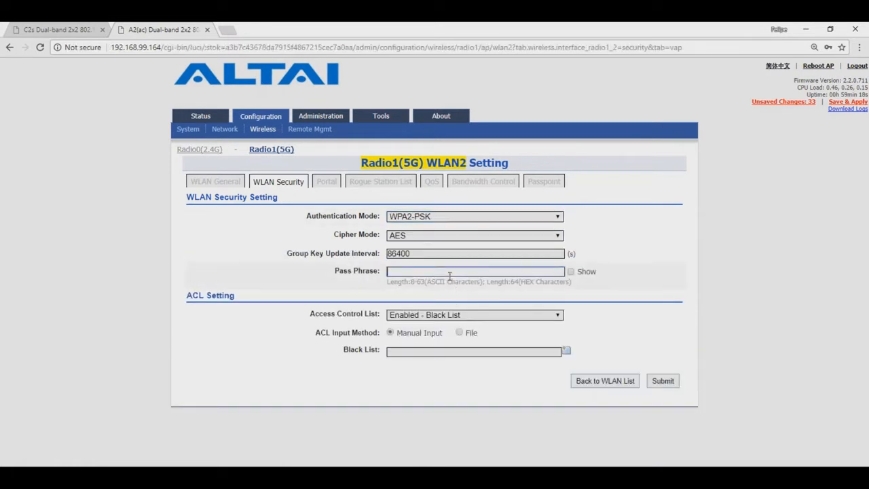
pyautogui.write('12345678')
pyautogui.click(472, 318)
pyautogui.click(476, 330)
pyautogui.click(663, 344)
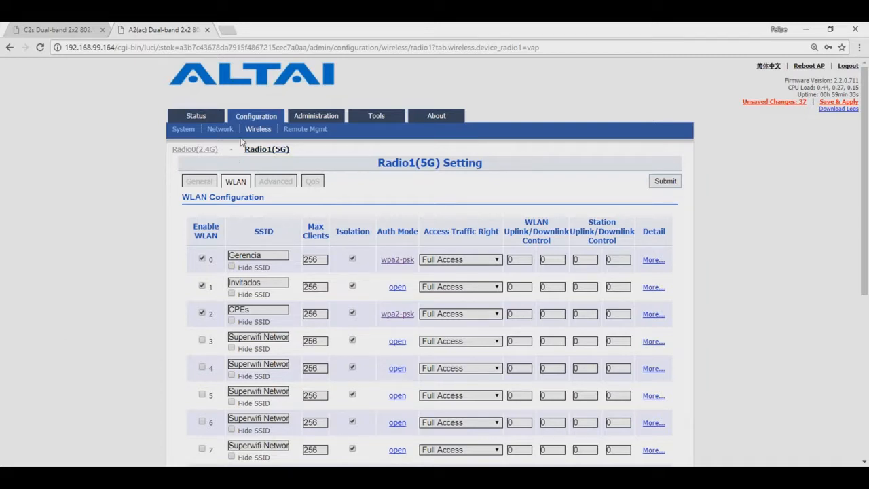
pyautogui.click(220, 129)
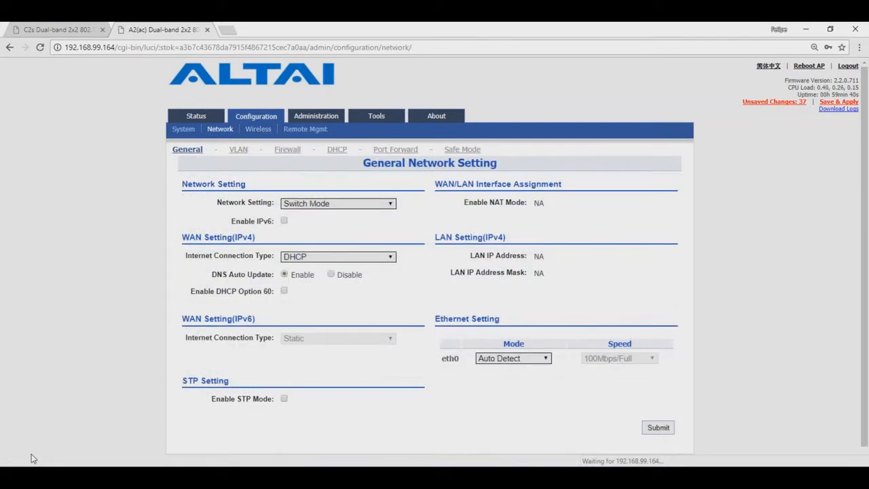
# Open the A2 VLAN page and point out management VLAN ID 100
pyautogui.click(239, 150)
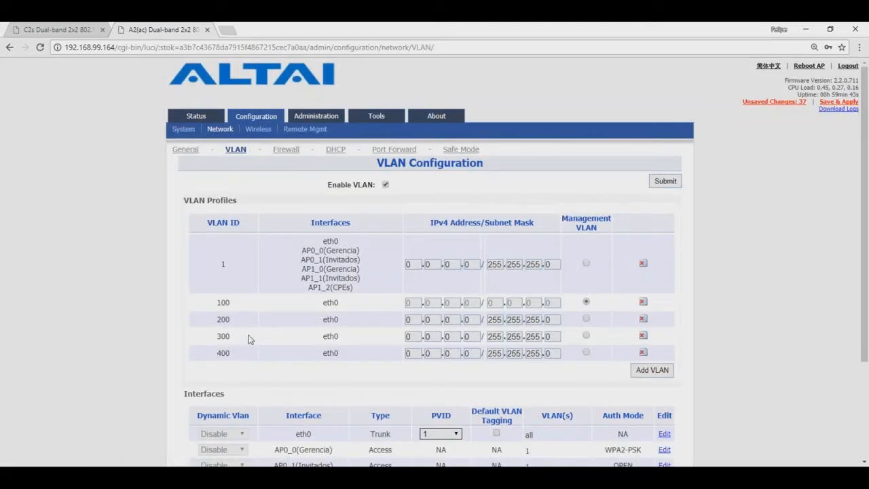
pyautogui.scroll(-2, 248, 339)
pyautogui.scroll(1, 248, 339)
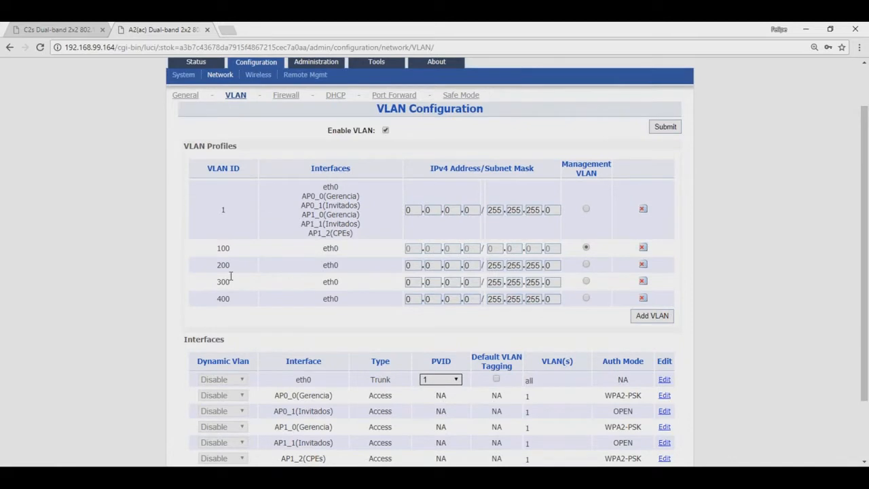
pyautogui.moveTo(230, 249); pyautogui.dragTo(221, 249)
pyautogui.click(127, 339)
# Point out the eth0 Trunk interface, then present the VLAN segmentation exercise slide
pyautogui.scroll(-1, 162, 330)
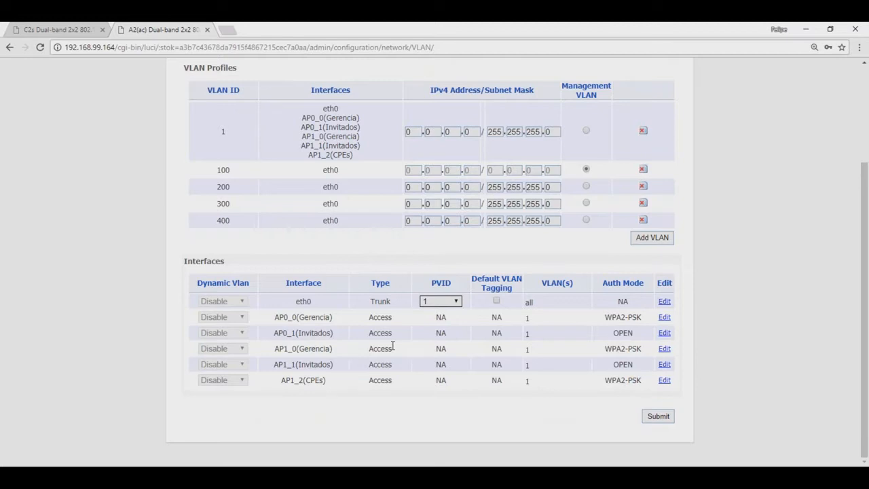
pyautogui.moveTo(393, 303); pyautogui.dragTo(373, 301)
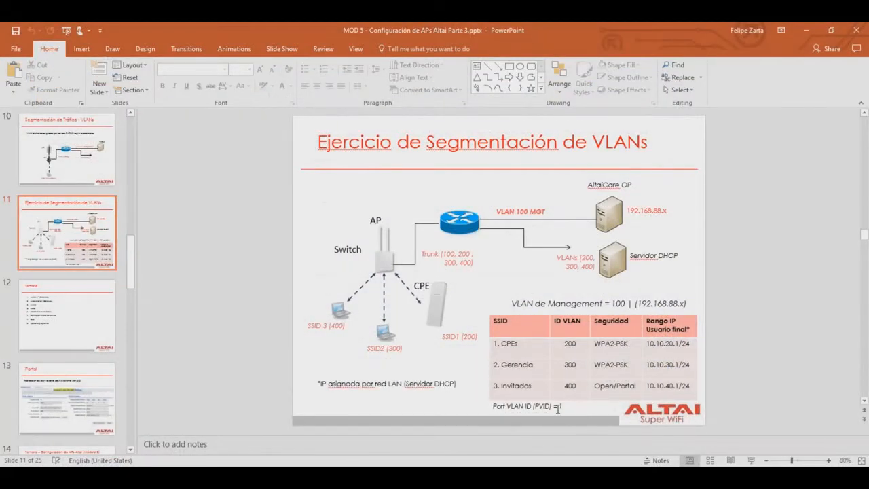
pyautogui.click(752, 461)
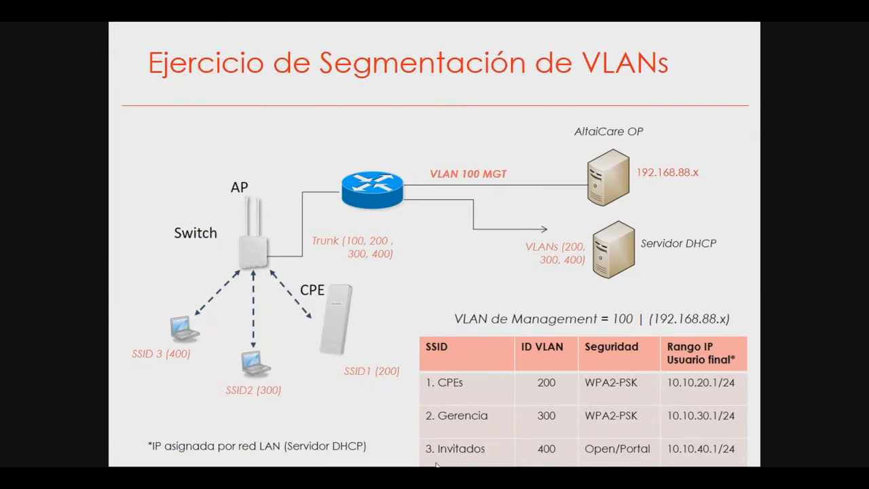
pyautogui.press('Escape')
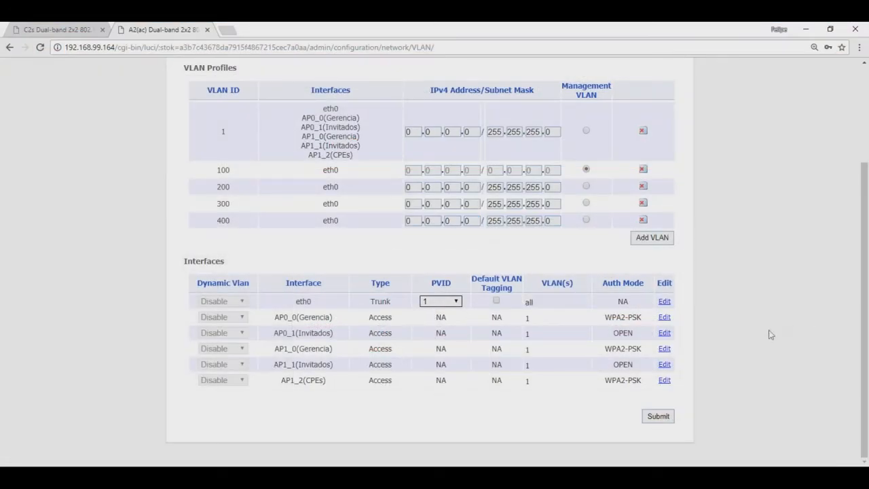
# Assign the 2.4G Gerencia interface AP0_0 to VLAN 300
pyautogui.click(665, 317)
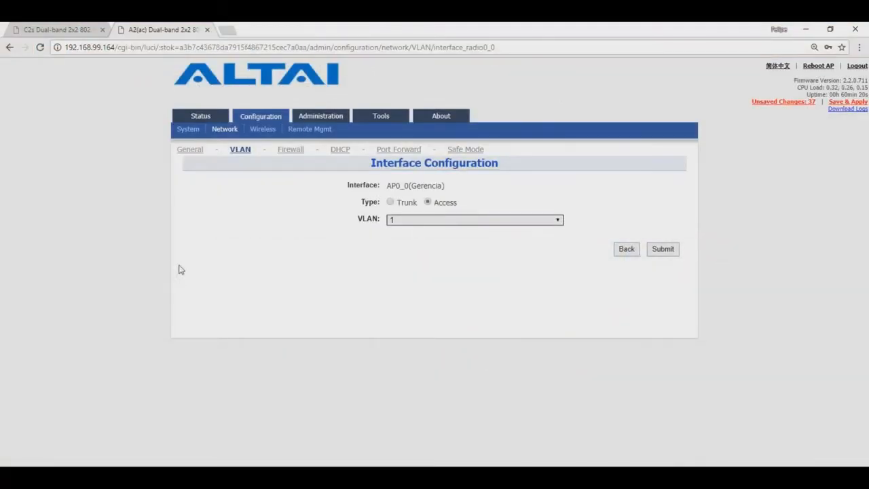
pyautogui.click(451, 220)
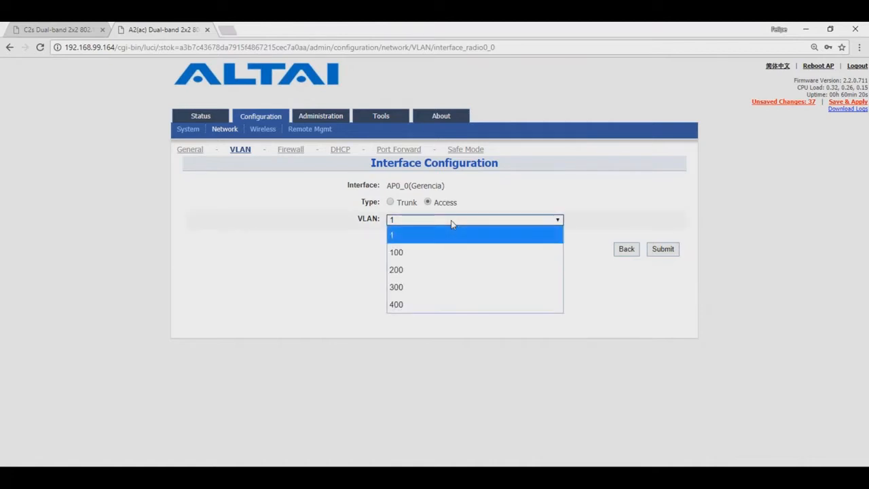
pyautogui.click(460, 287)
pyautogui.click(654, 252)
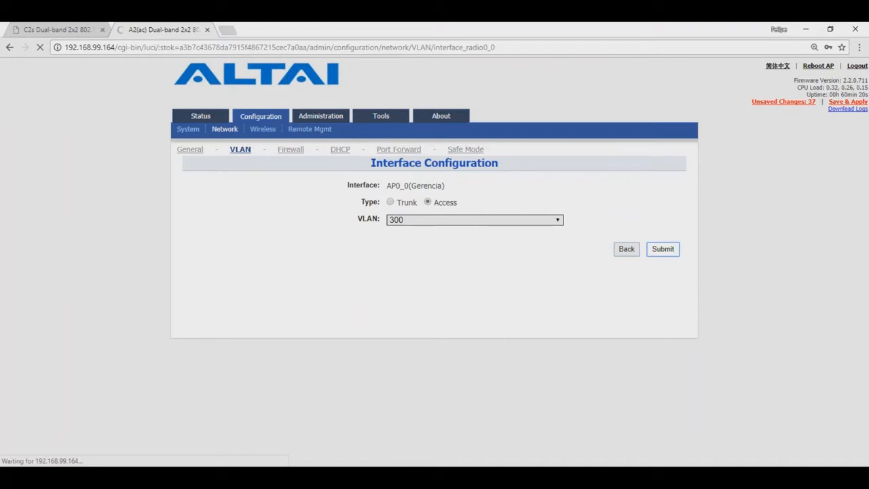
pyautogui.click(627, 252)
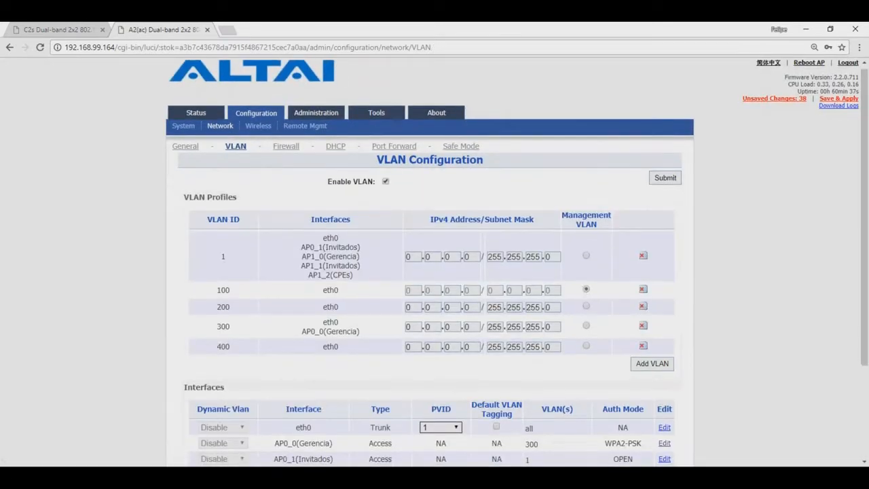
pyautogui.scroll(-5, 475, 393)
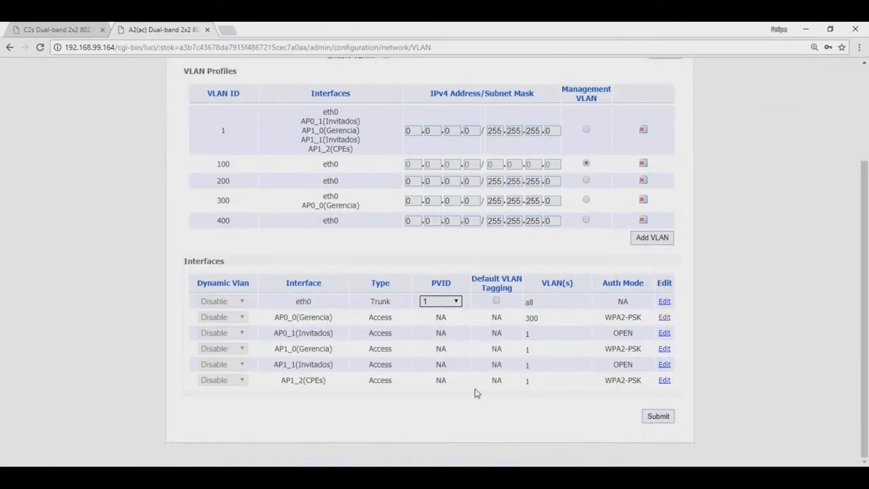
# Assign the 5G Gerencia interface AP1_0 to VLAN 300 as well
pyautogui.click(665, 351)
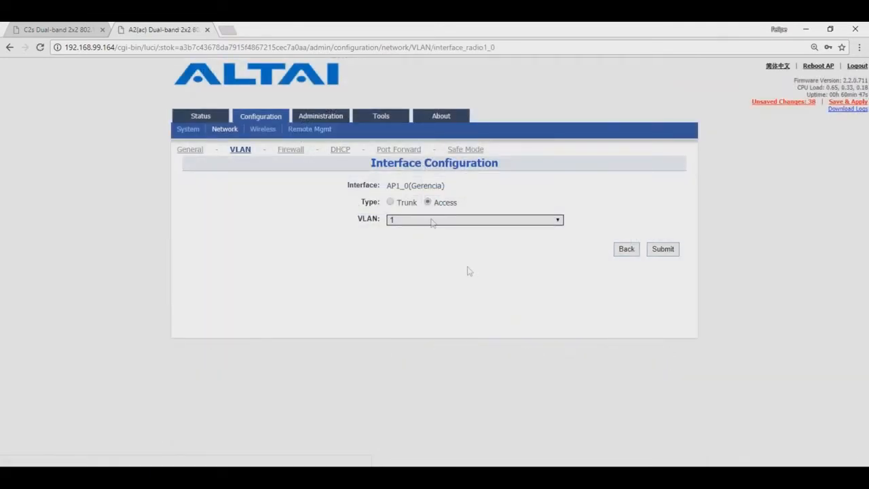
pyautogui.click(431, 220)
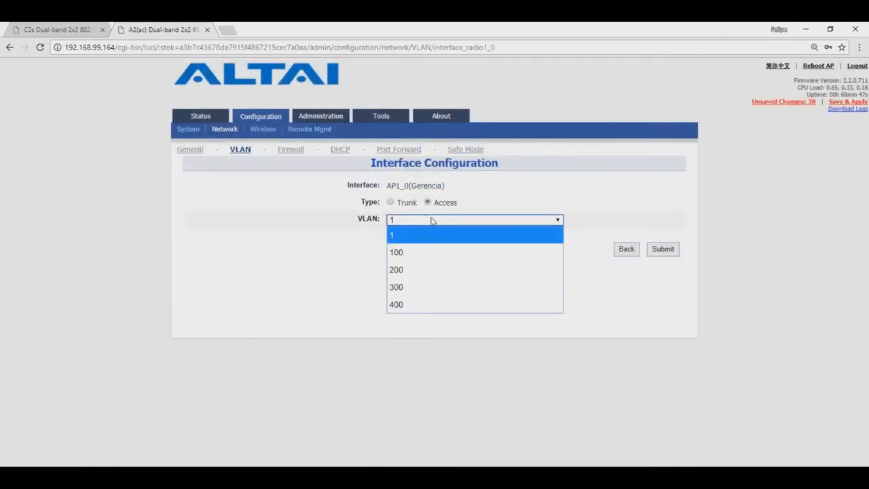
pyautogui.click(444, 285)
pyautogui.click(662, 249)
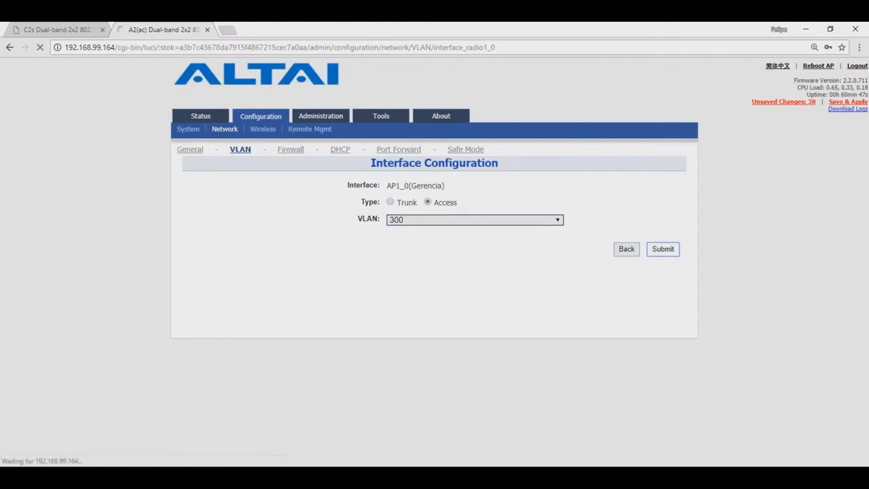
pyautogui.click(626, 249)
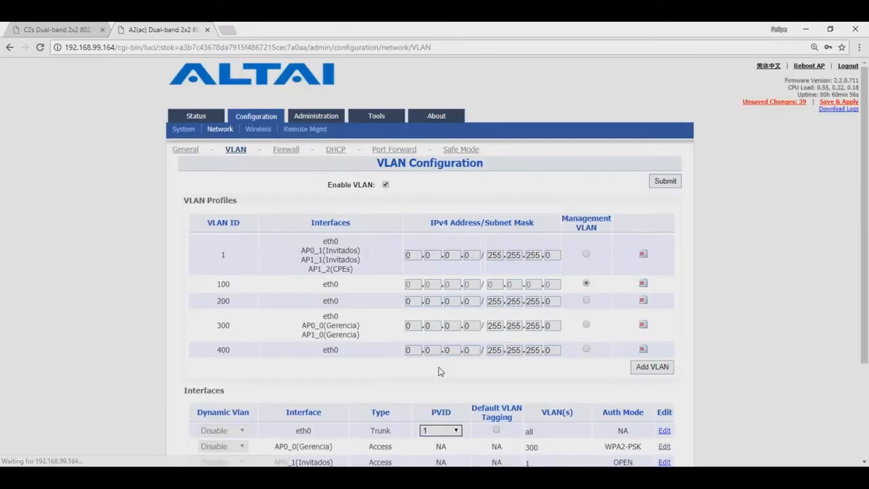
pyautogui.scroll(-2, 452, 363)
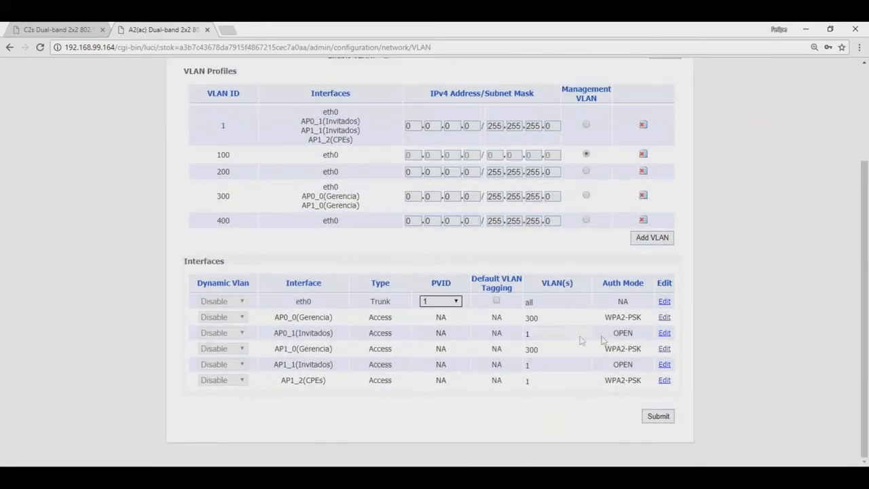
# Assign both Invitados interfaces, AP0_1 and AP1_1, to VLAN 400
pyautogui.click(665, 333)
pyautogui.click(426, 220)
pyautogui.click(461, 304)
pyautogui.click(662, 249)
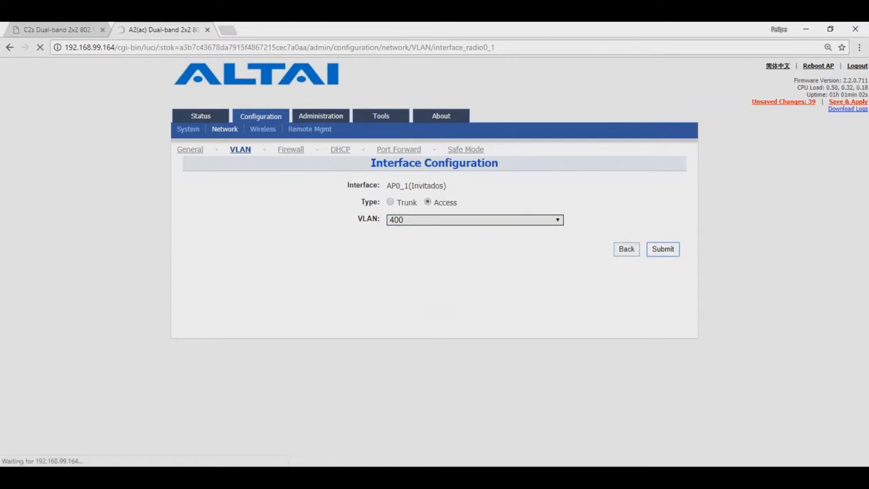
pyautogui.click(625, 251)
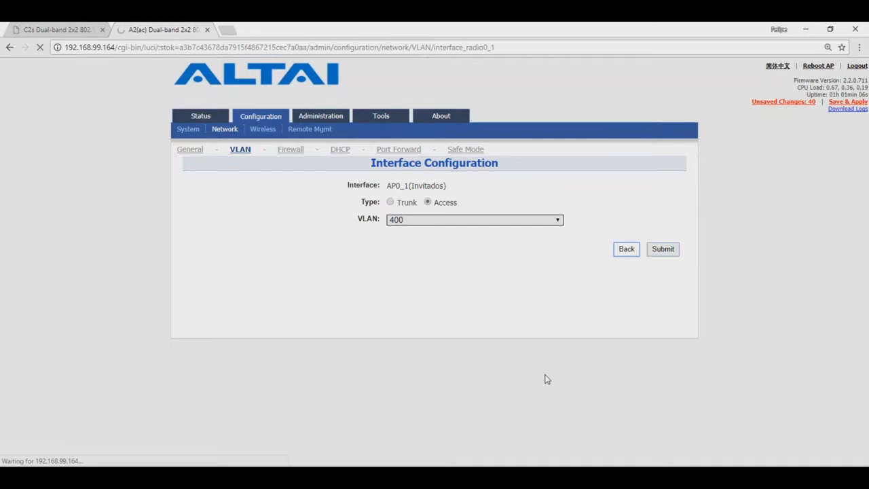
pyautogui.scroll(-2, 549, 377)
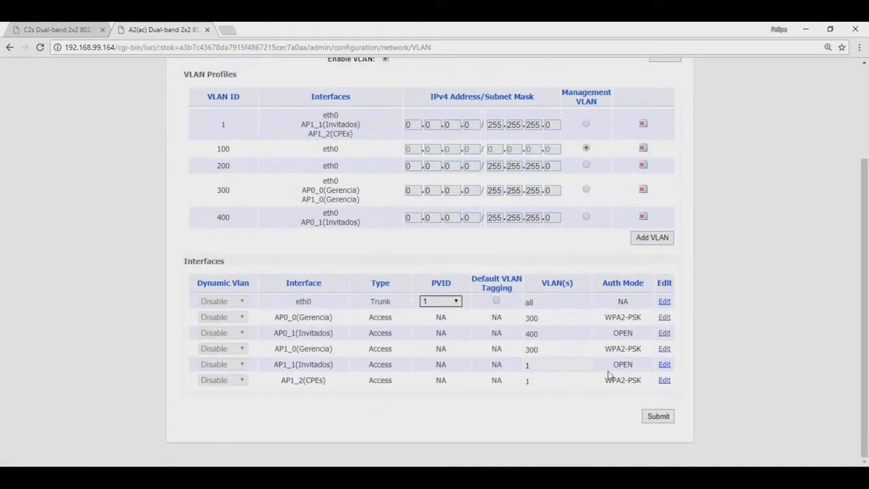
pyautogui.click(664, 365)
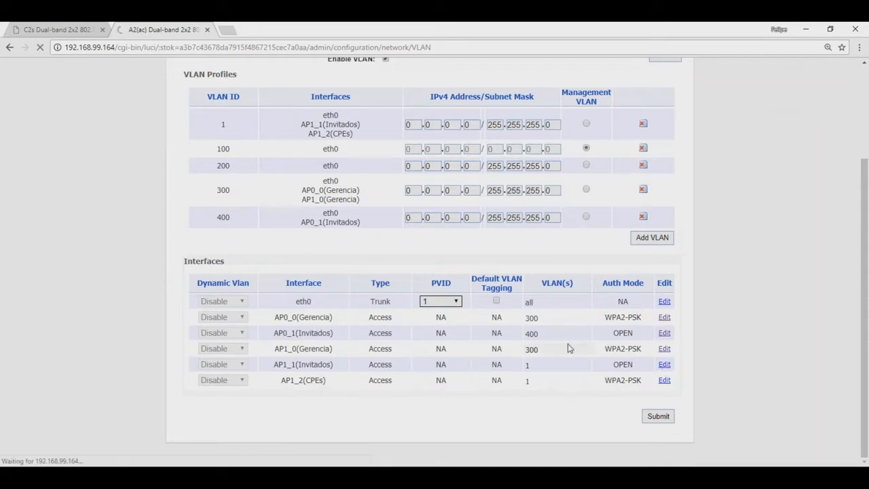
pyautogui.click(439, 221)
pyautogui.click(450, 305)
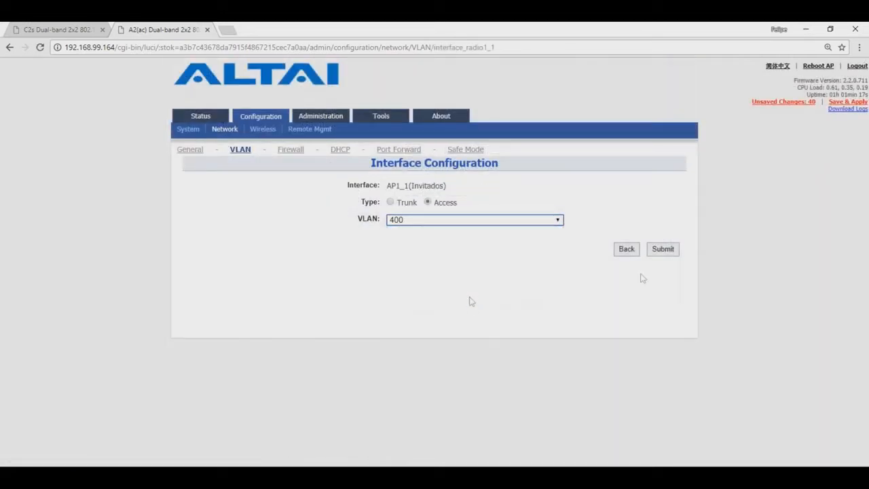
pyautogui.click(652, 251)
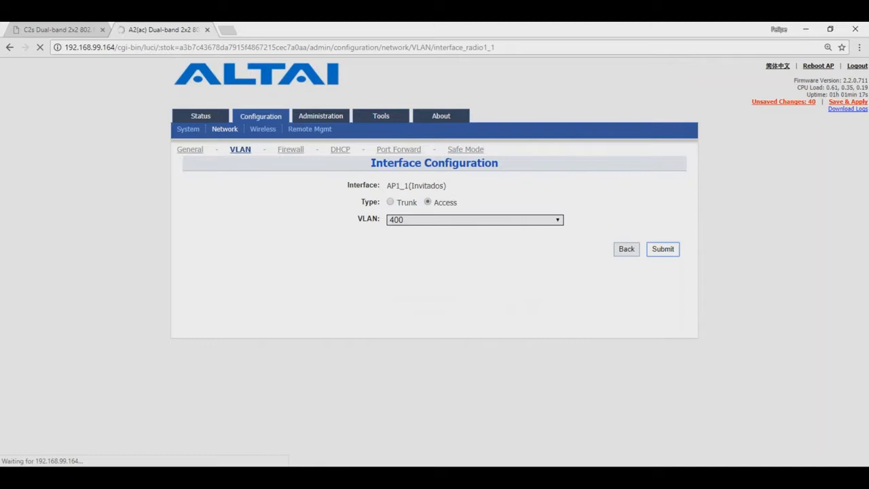
pyautogui.click(628, 249)
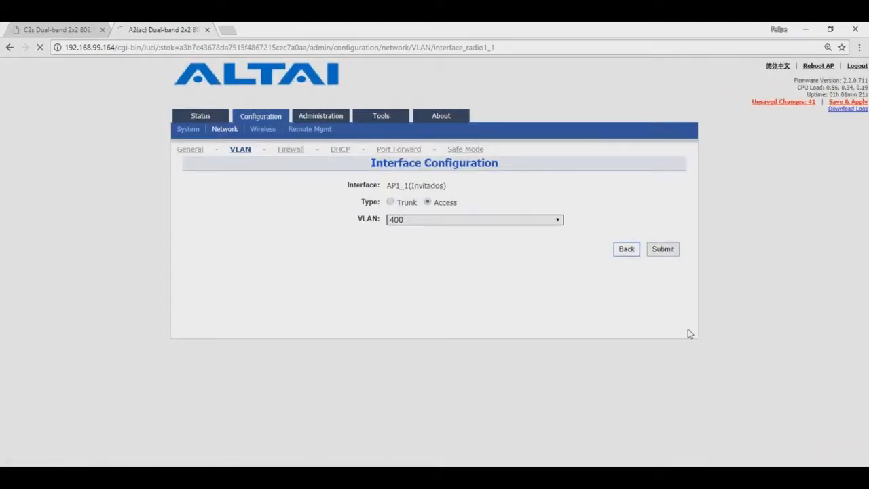
pyautogui.scroll(-2, 691, 346)
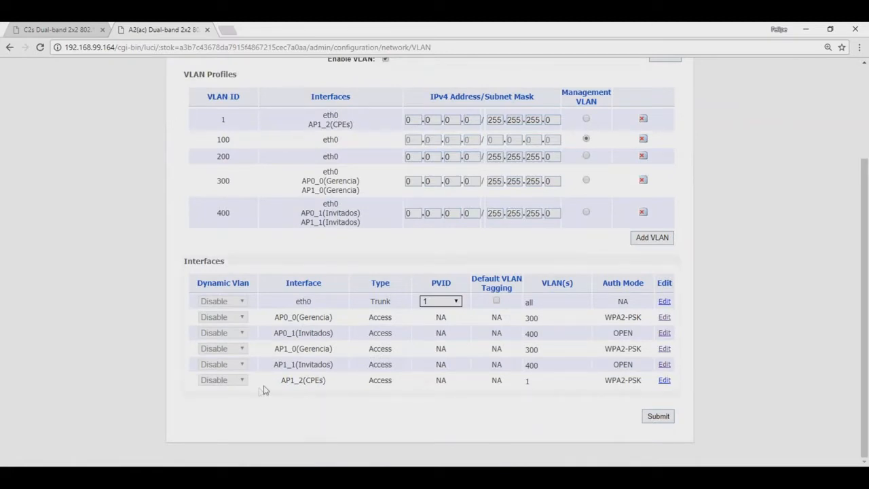
# Assign the CPEs interface AP1_2 to VLAN 200
pyautogui.click(664, 380)
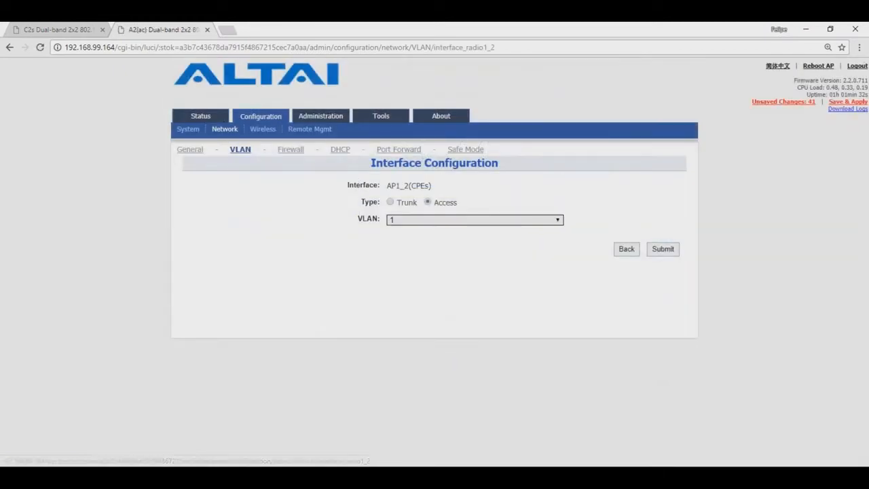
pyautogui.click(496, 220)
pyautogui.click(488, 271)
pyautogui.click(662, 250)
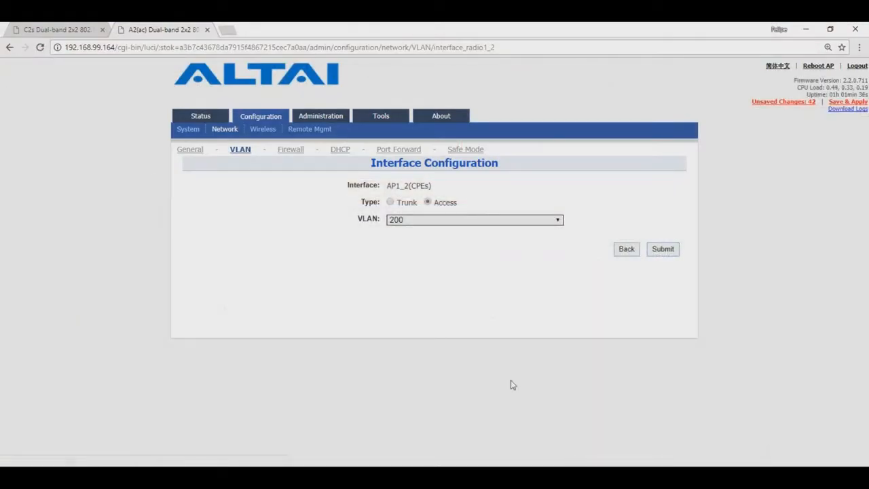
pyautogui.click(625, 250)
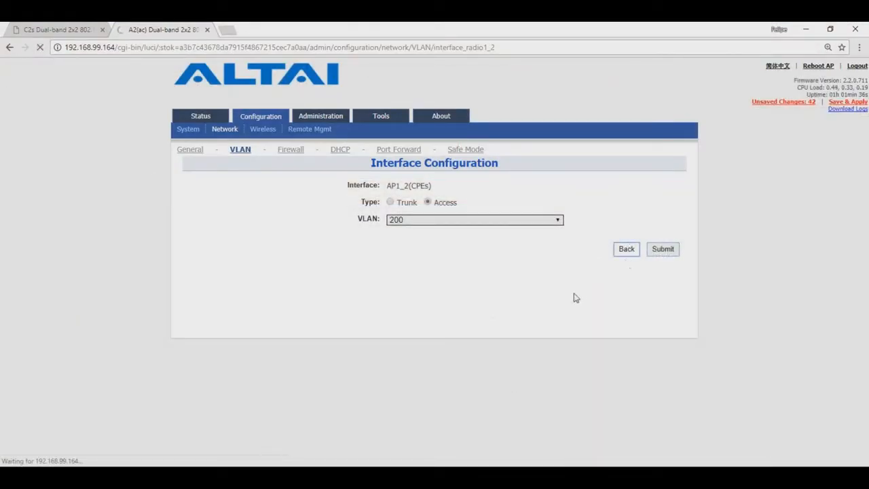
pyautogui.scroll(-3, 575, 296)
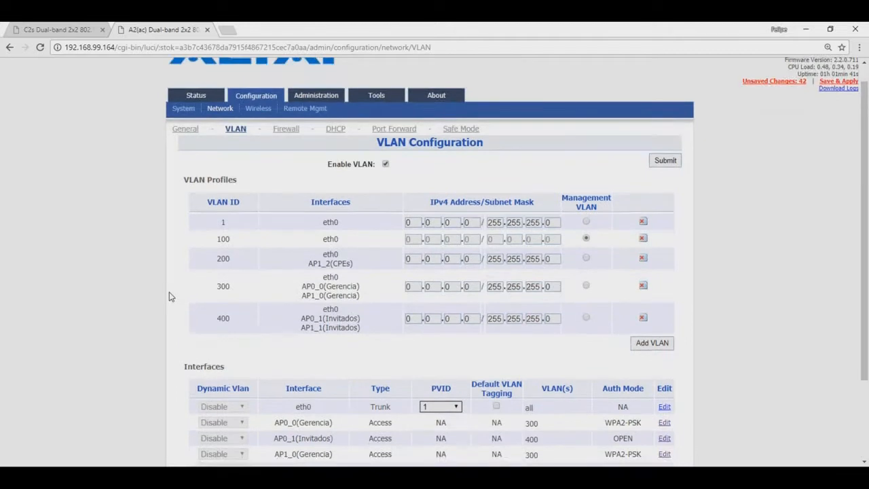
# Review the VLAN tables, highlighting management VLAN 100, then go to Wireless settings
pyautogui.scroll(-1, 170, 297)
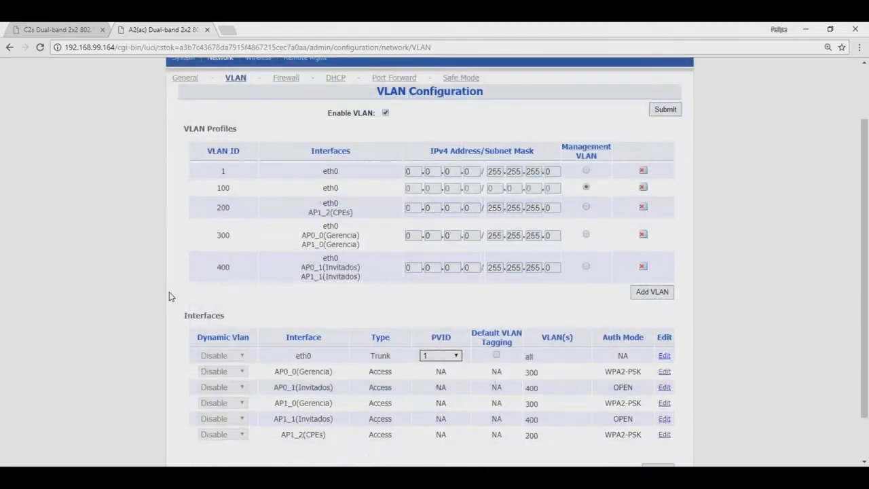
pyautogui.moveTo(233, 188); pyautogui.dragTo(216, 188)
pyautogui.click(172, 265)
pyautogui.scroll(-1, 170, 265)
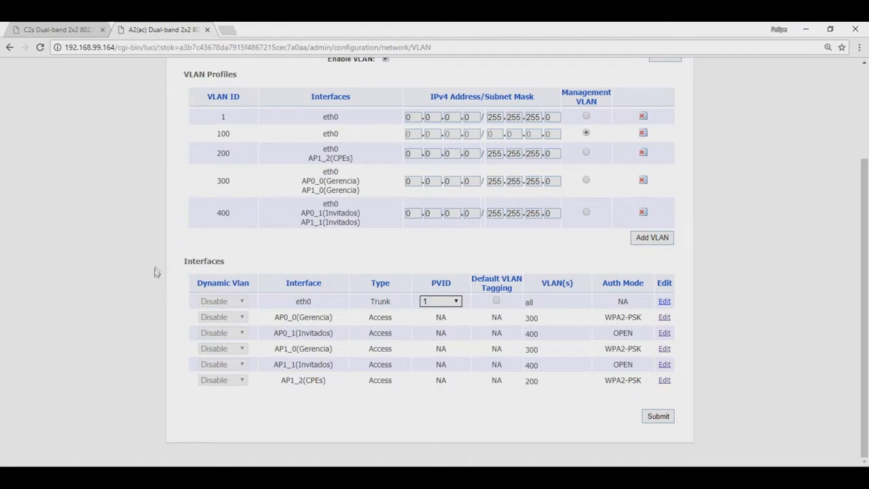
pyautogui.scroll(2, 152, 269)
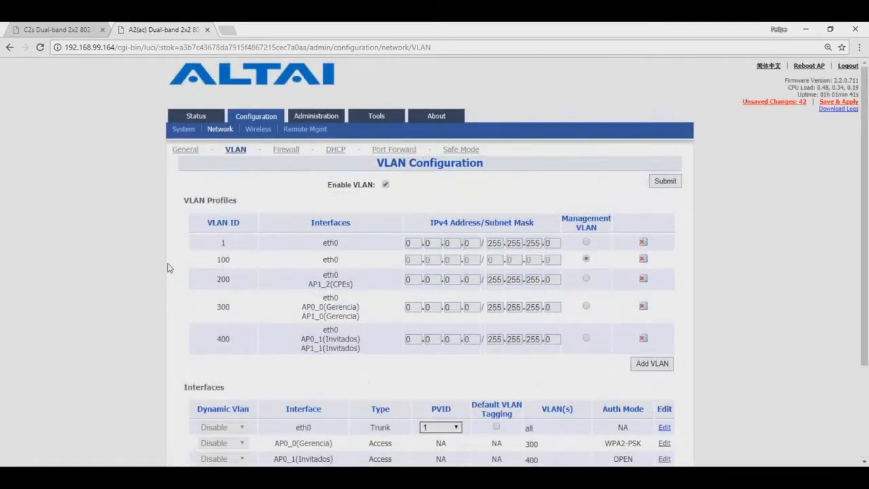
pyautogui.click(258, 129)
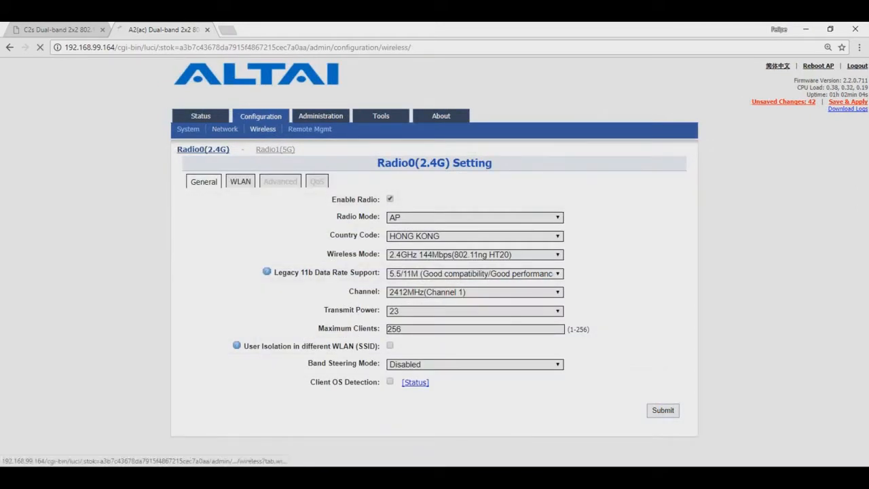
# Enable WLAN 2 on the 2.4G radio, rename its SSID to 'MGT' and hide it
pyautogui.click(244, 182)
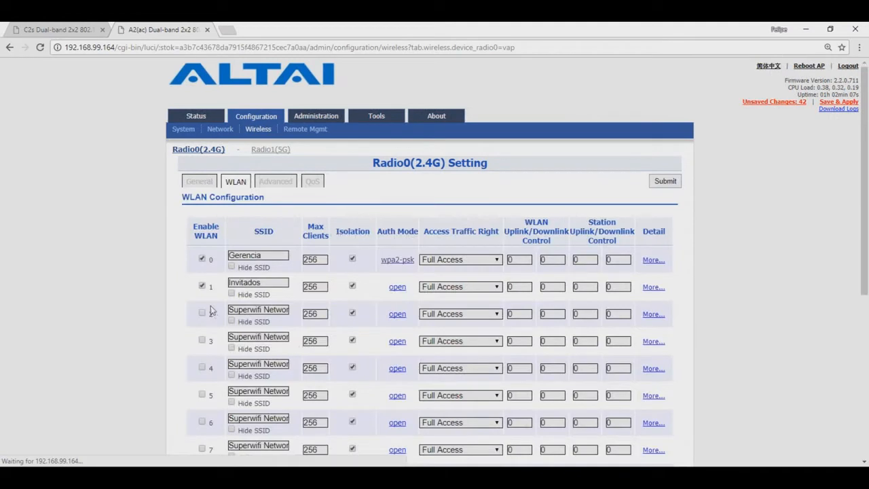
pyautogui.click(201, 312)
pyautogui.moveTo(234, 310); pyautogui.dragTo(365, 303)
pyautogui.press('BackSpace')
pyautogui.press('BackSpace')
pyautogui.write('MGT')
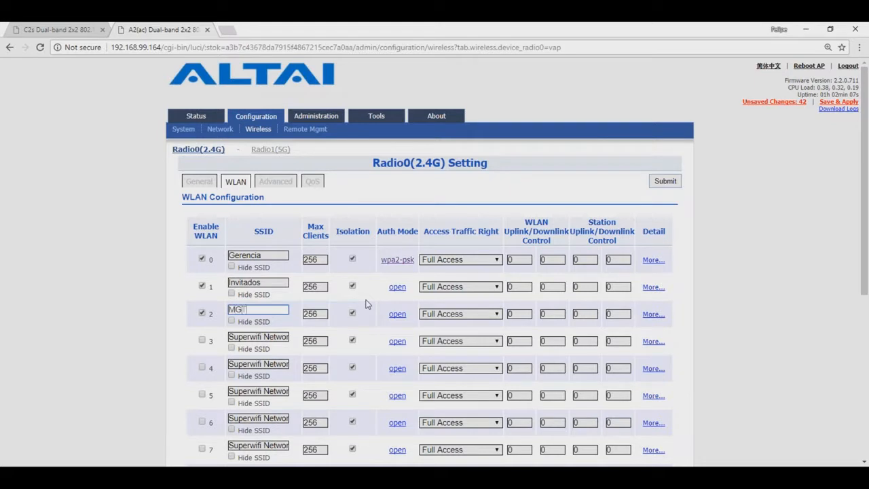
pyautogui.click(231, 321)
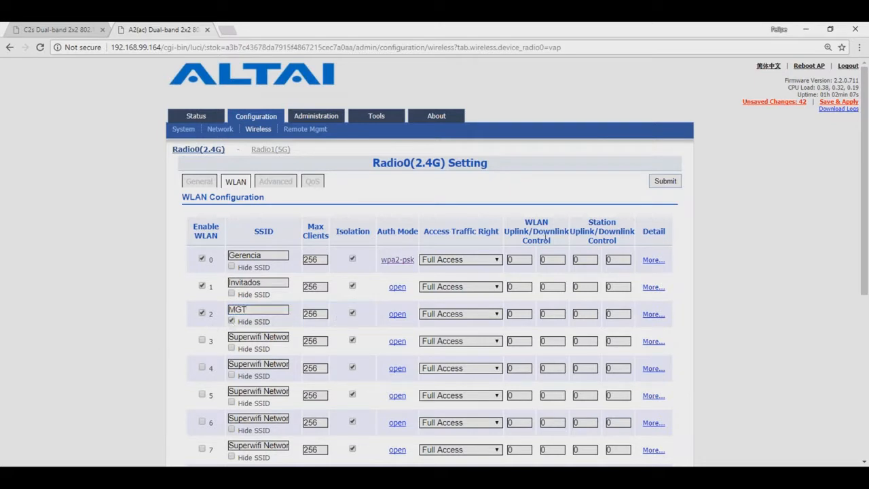
# Submit the WLAN list and bring up the MGT WLAN's security settings
pyautogui.click(666, 180)
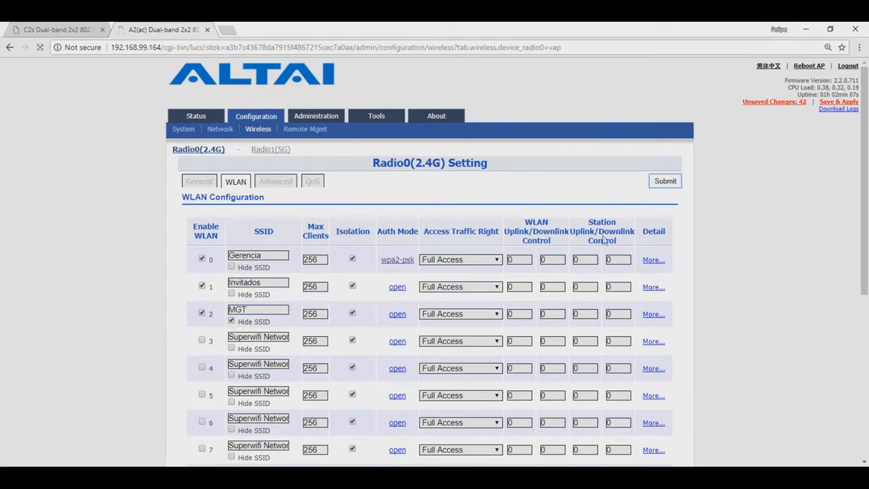
pyautogui.click(398, 315)
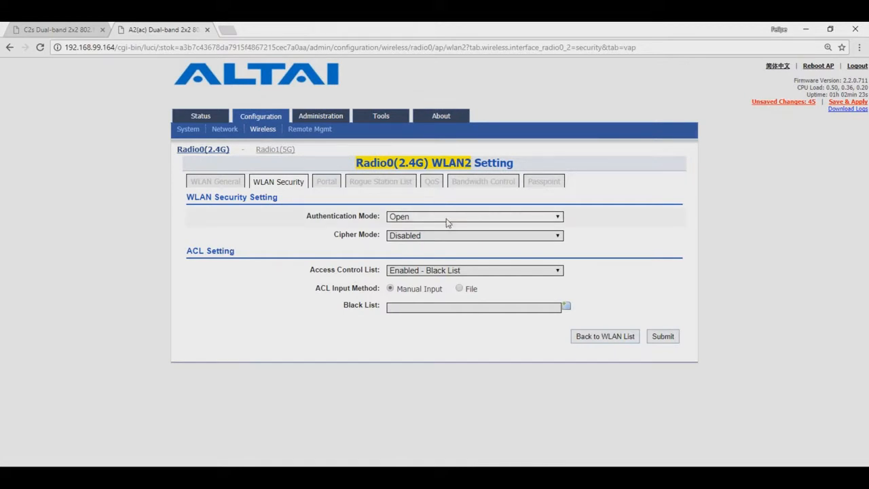
pyautogui.click(446, 218)
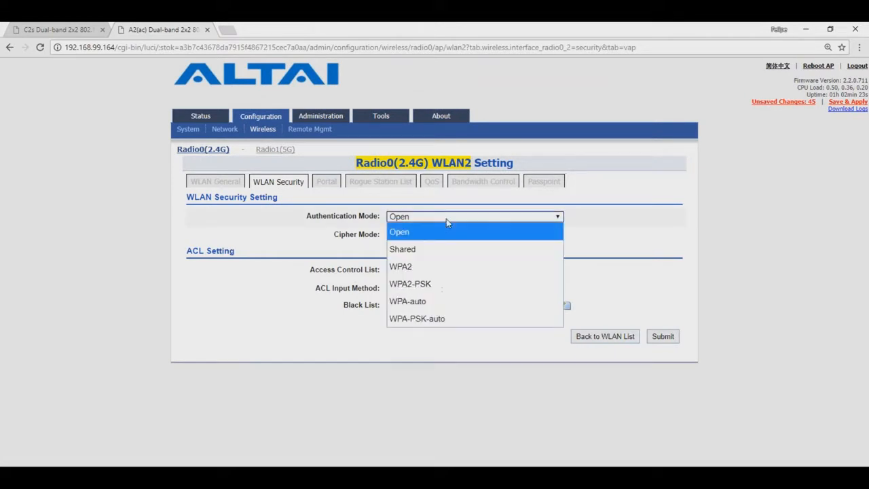
# Secure MGT with WPA2-PSK and a pass phrase, set Access Control List to Disabled, and submit
pyautogui.click(467, 284)
pyautogui.click(462, 270)
pyautogui.write('12345678')
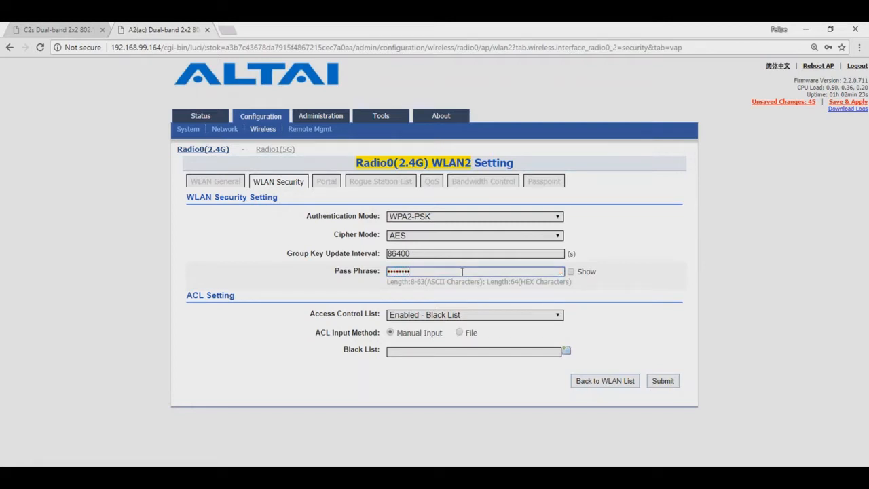
pyautogui.click(487, 314)
pyautogui.click(489, 329)
pyautogui.click(661, 344)
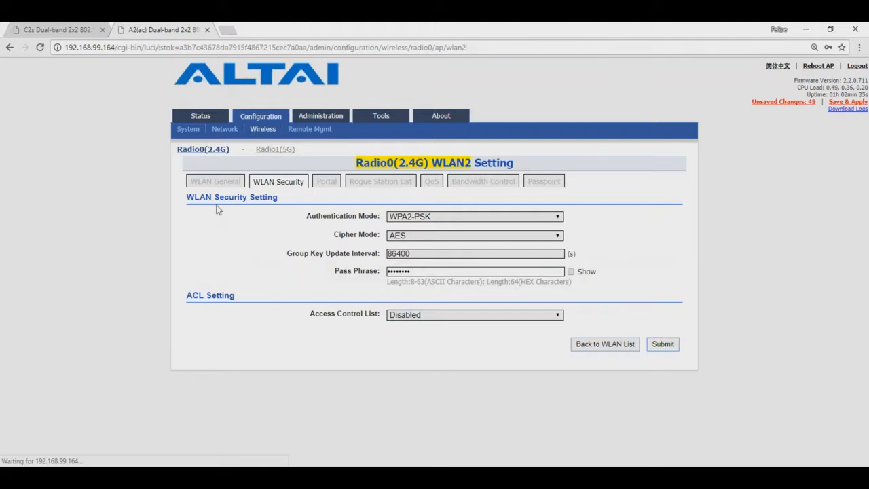
pyautogui.click(225, 131)
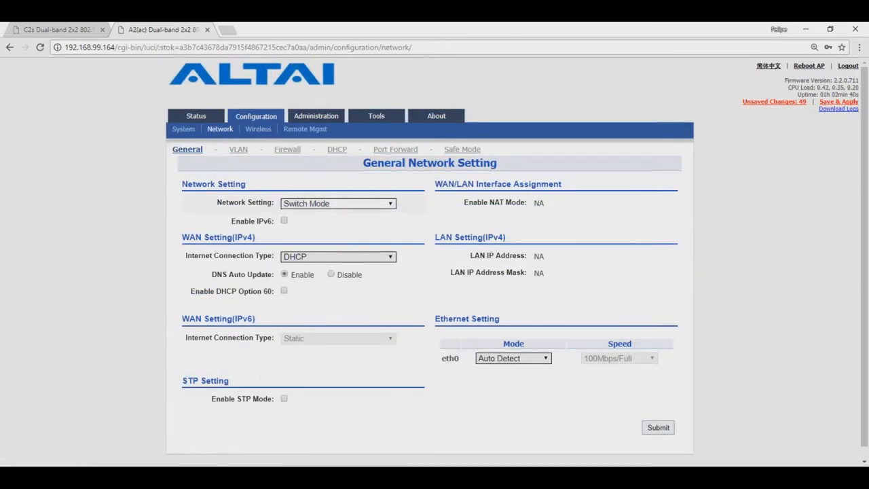
# On the VLAN page, reassign interface AP0_2(MGT) from VLAN 1 to VLAN 100
pyautogui.click(239, 149)
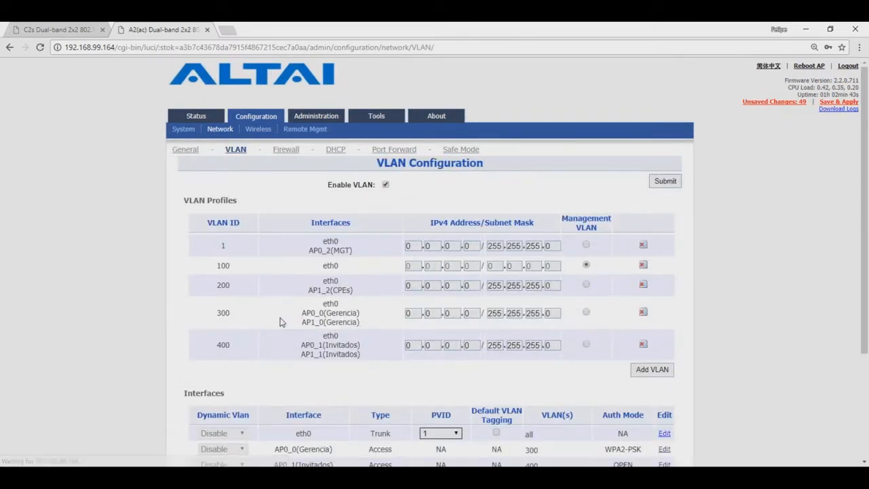
pyautogui.scroll(-5, 282, 322)
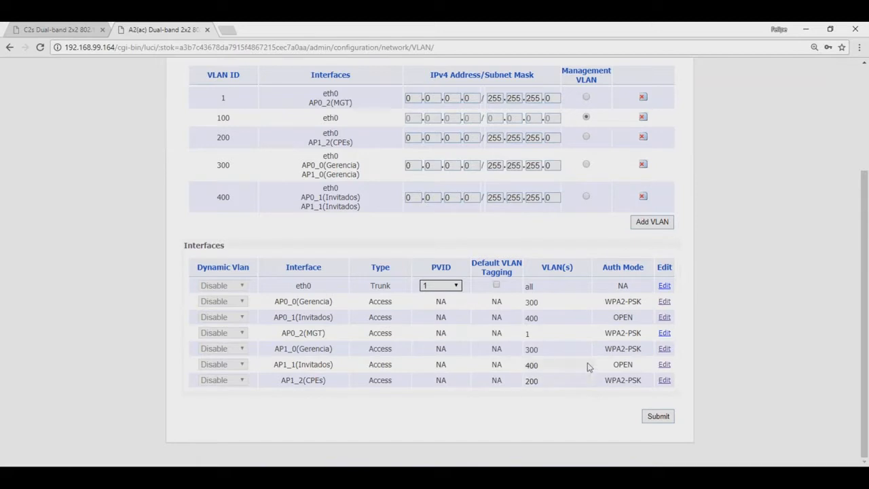
pyautogui.click(663, 334)
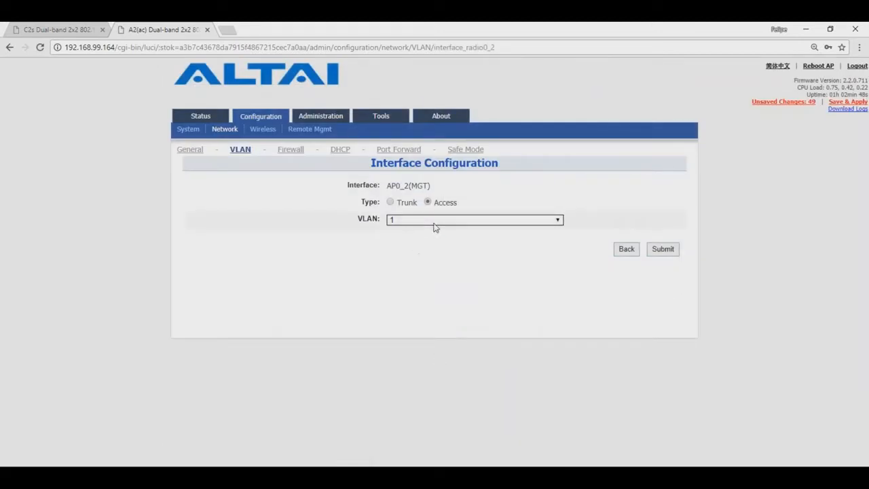
pyautogui.click(435, 228)
pyautogui.click(434, 251)
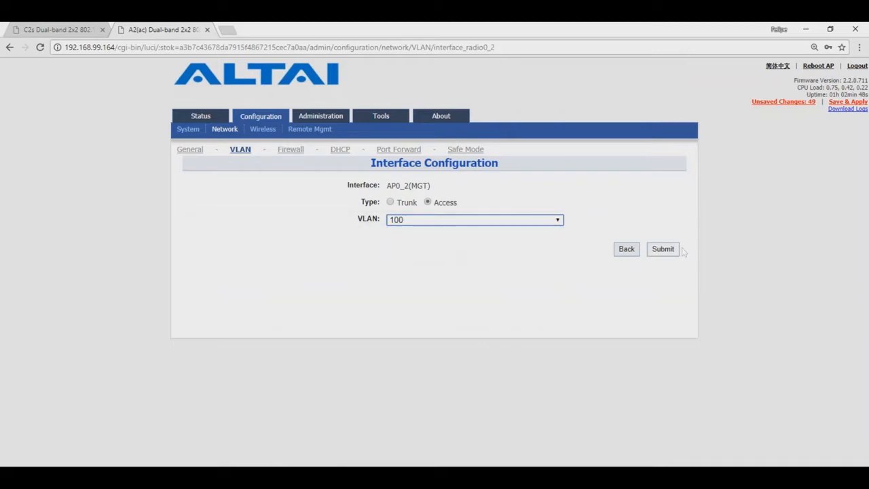
pyautogui.click(649, 251)
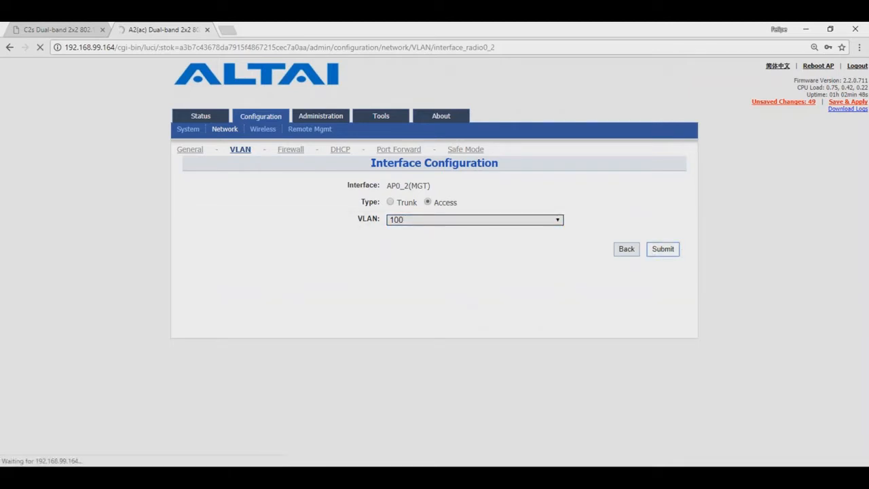
# Check the Interfaces table that AP0_2(MGT) is now an access member of VLAN 100
pyautogui.click(626, 249)
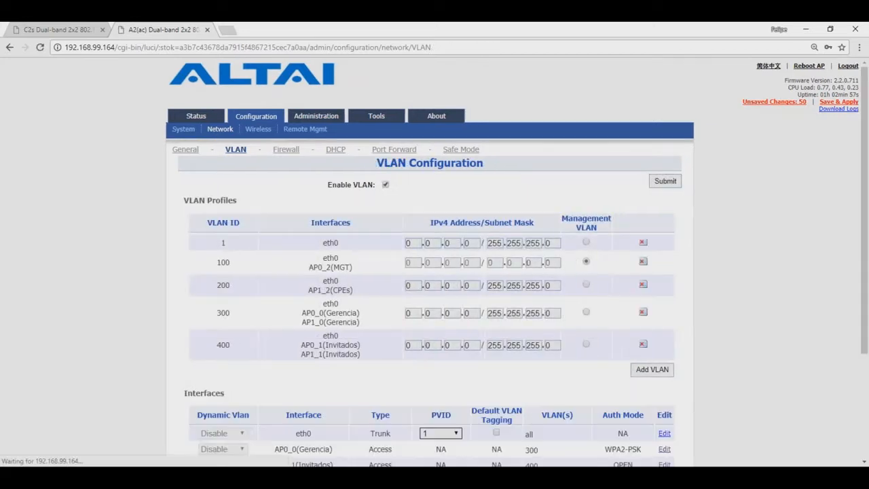
pyautogui.scroll(-3, 433, 427)
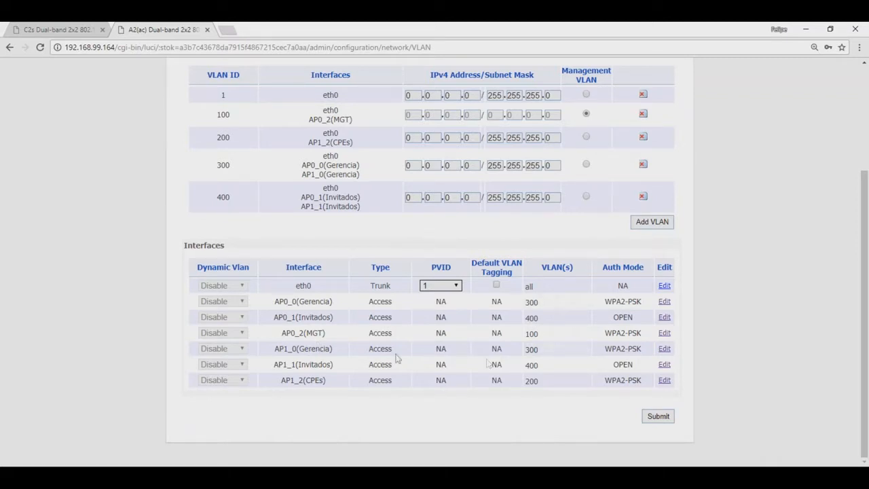
pyautogui.moveTo(291, 333)
pyautogui.mouseDown()
pyautogui.moveTo(325, 333)
pyautogui.moveTo(282, 332)
pyautogui.mouseUp()
pyautogui.click(802, 308)
pyautogui.scroll(3, 801, 307)
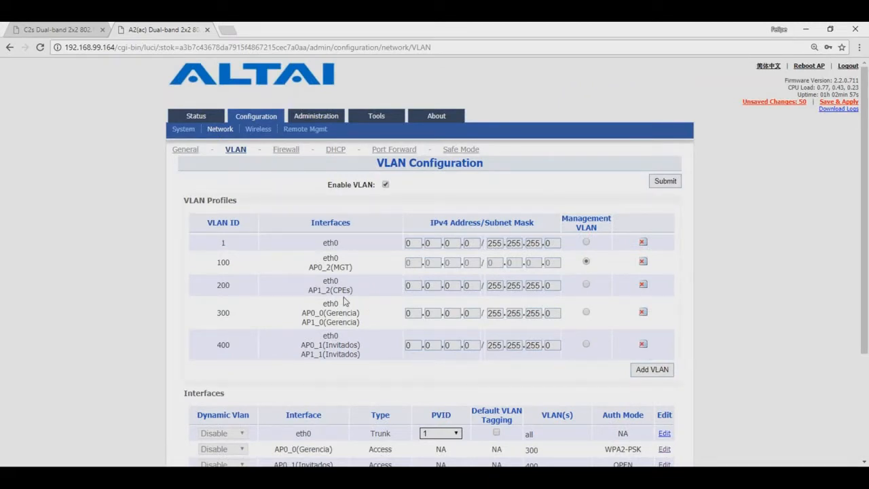
pyautogui.scroll(-2, 297, 291)
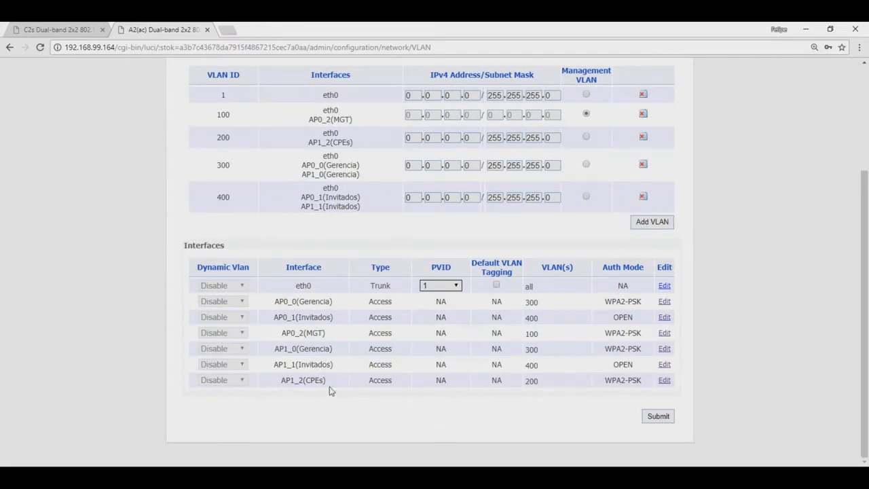
pyautogui.scroll(2, 329, 387)
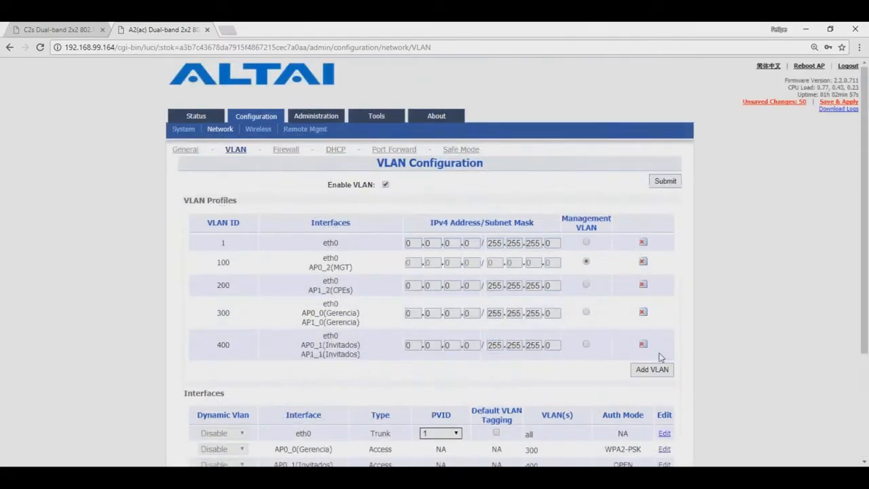
# Save & Apply all 50 pending changes, committing VLANs 100–400 and management VLAN 100
pyautogui.click(835, 103)
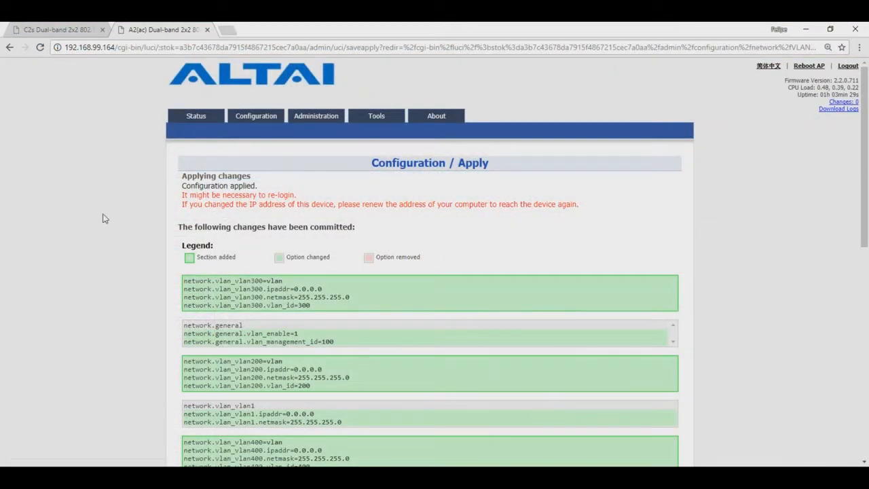
# On the C2s, open Radio1(5G) station WLAN0's details and scan for access points
pyautogui.click(60, 30)
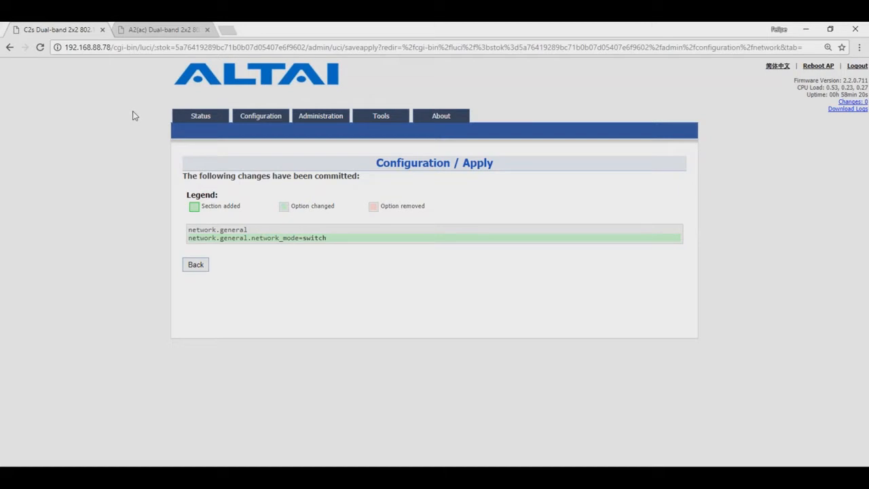
pyautogui.click(202, 115)
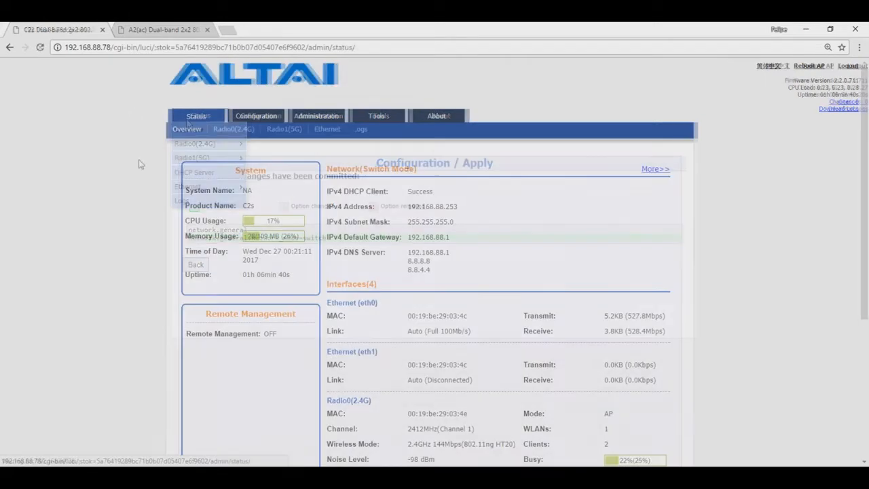
pyautogui.click(248, 119)
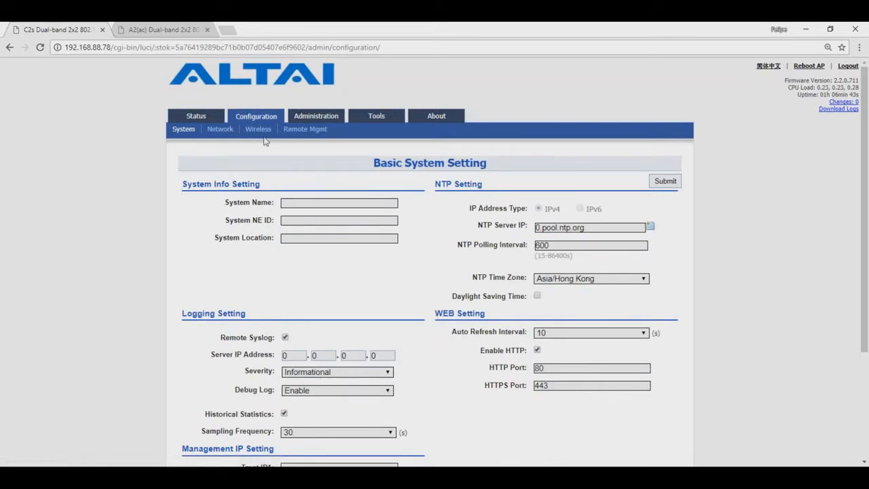
pyautogui.click(258, 129)
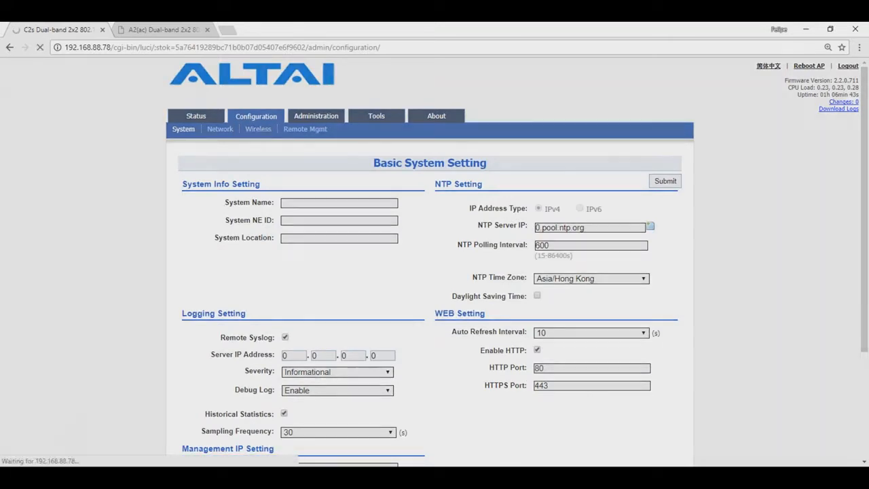
pyautogui.click(275, 149)
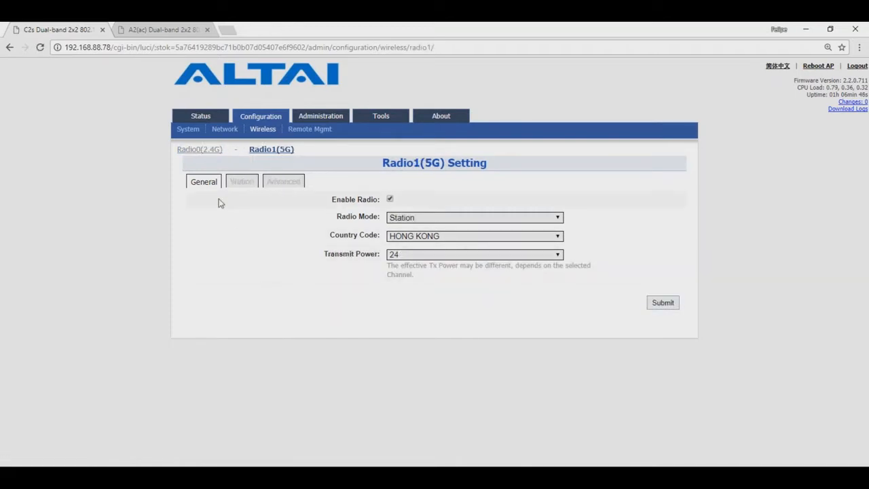
pyautogui.click(240, 185)
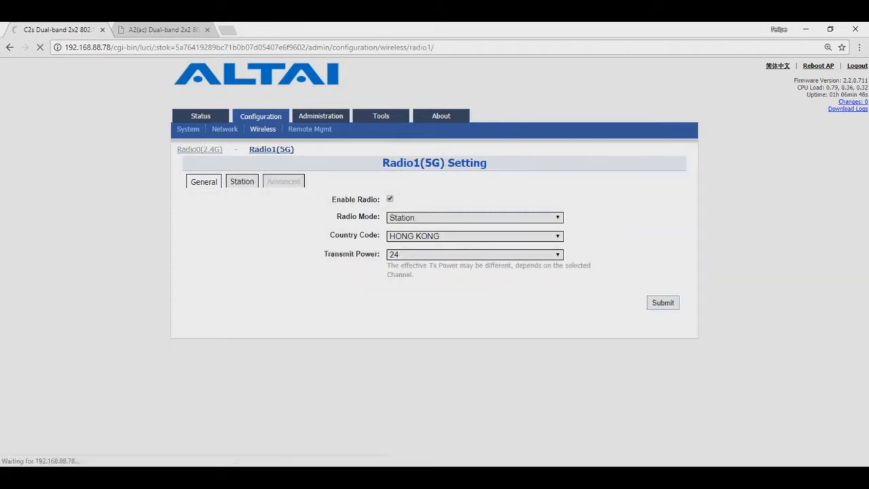
pyautogui.click(636, 228)
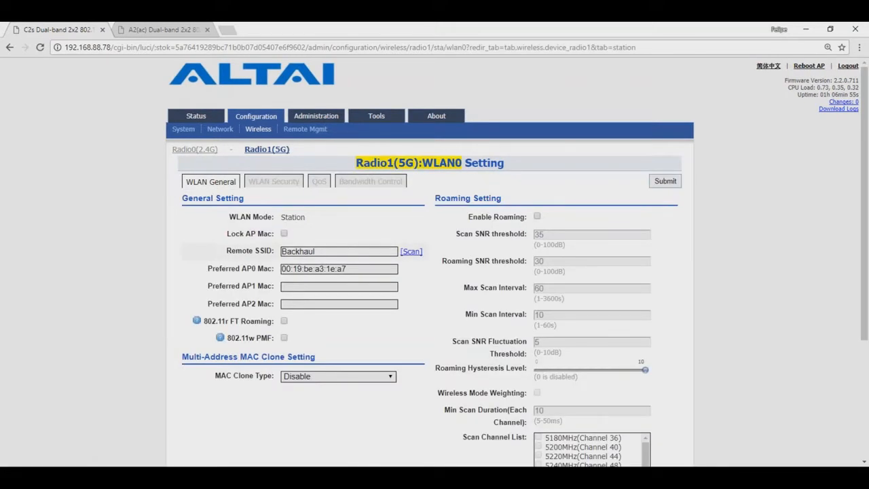
pyautogui.click(411, 252)
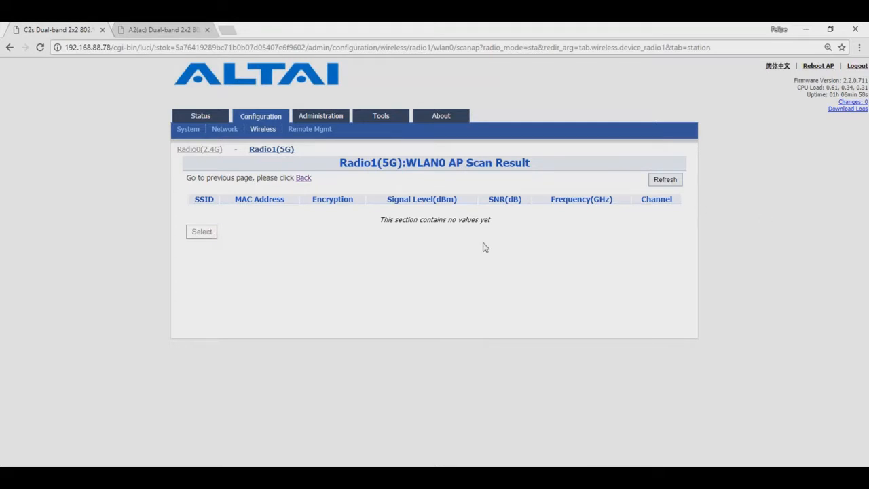
# In inSSIDer, inspect the CPEs, Invitados 5 GHz and Altai Super WiFi networks
pyautogui.click(391, 477)
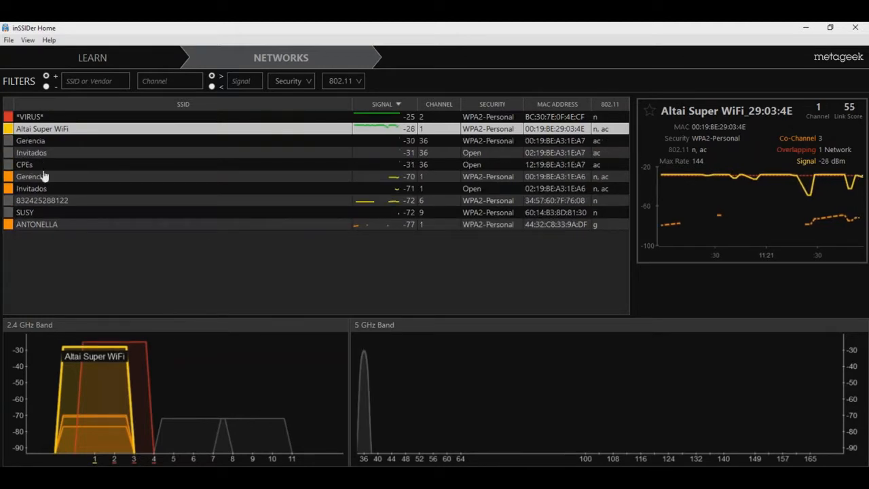
pyautogui.click(29, 167)
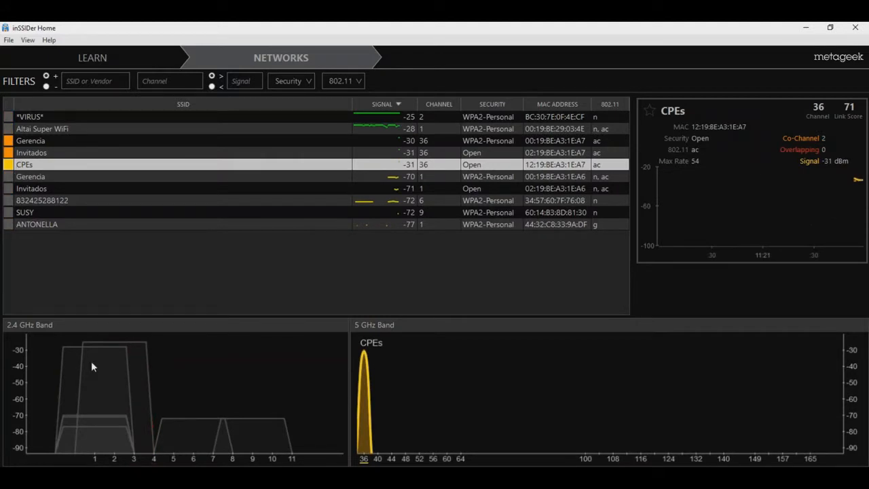
pyautogui.click(32, 152)
pyautogui.click(24, 143)
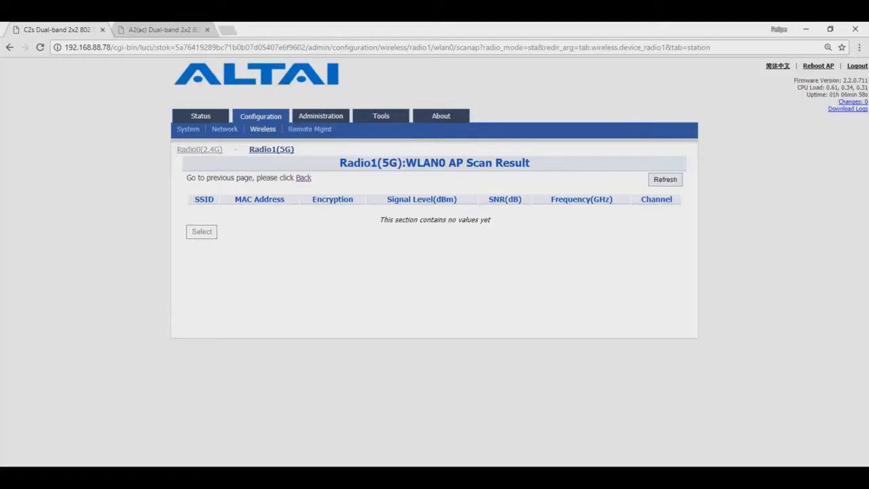
# Rescan and select CPEs as WLAN0's remote SSID, with preferred AP MAC 12:19:be:a3:1e:a7
pyautogui.click(665, 180)
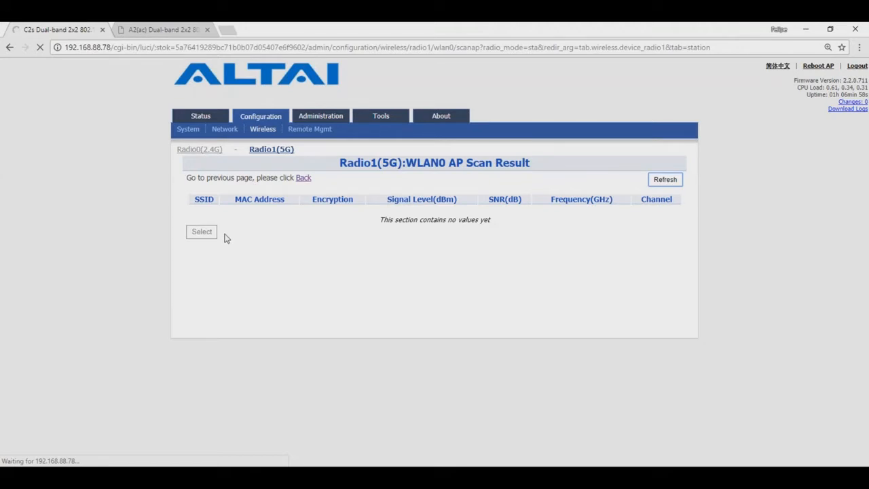
pyautogui.click(310, 182)
pyautogui.click(406, 255)
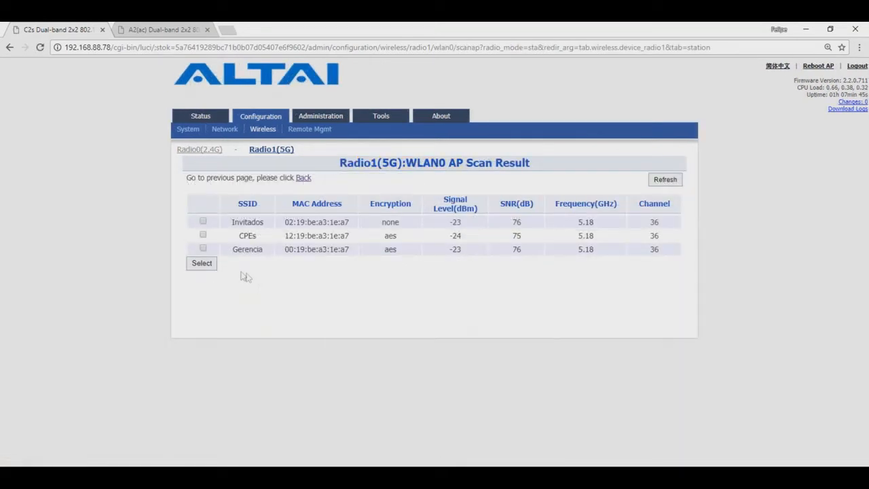
pyautogui.click(202, 234)
pyautogui.click(210, 268)
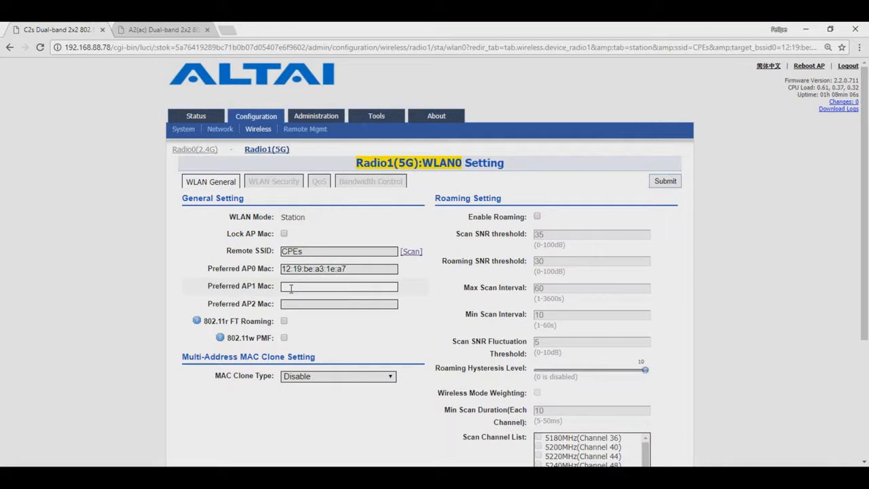
# Review the station's WPA2-PSK/AES security, stay on the page, and submit the CPEs station settings
pyautogui.click(261, 184)
pyautogui.click(571, 238)
pyautogui.click(571, 237)
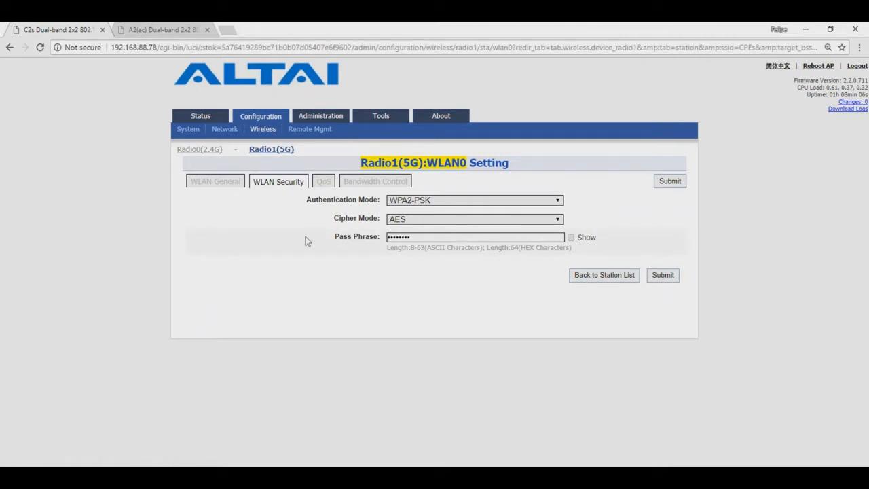
pyautogui.click(208, 184)
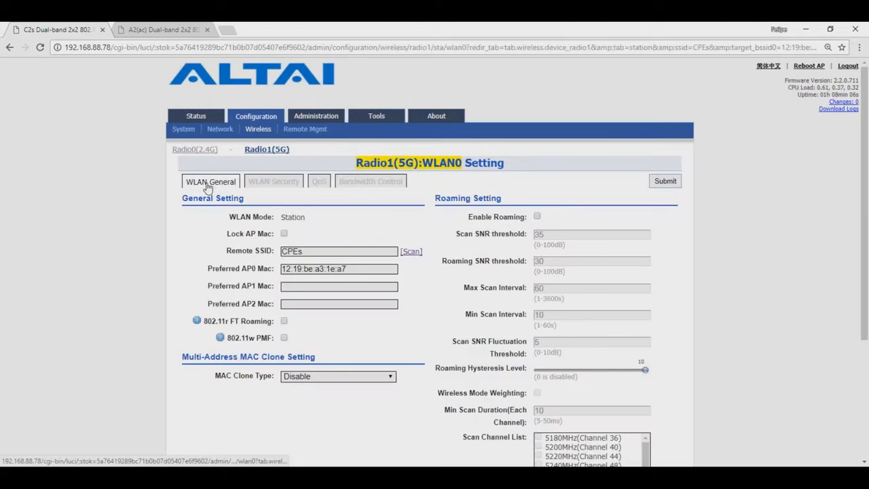
pyautogui.click(198, 149)
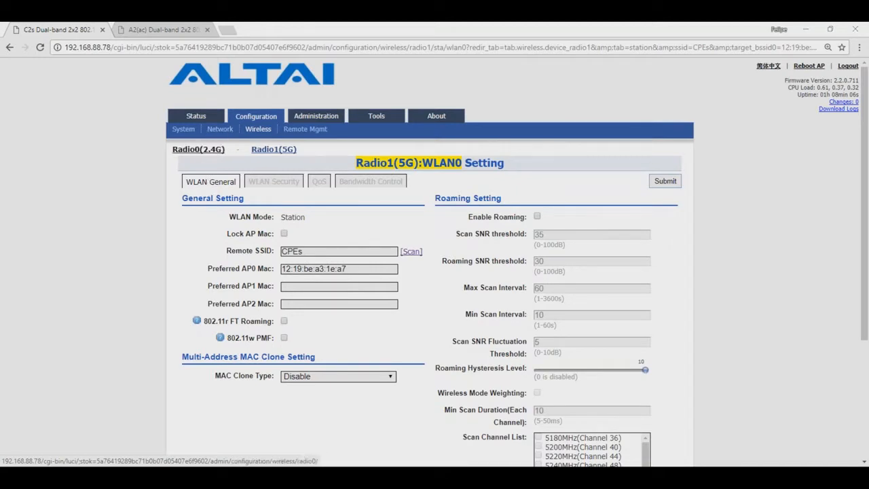
pyautogui.click(524, 107)
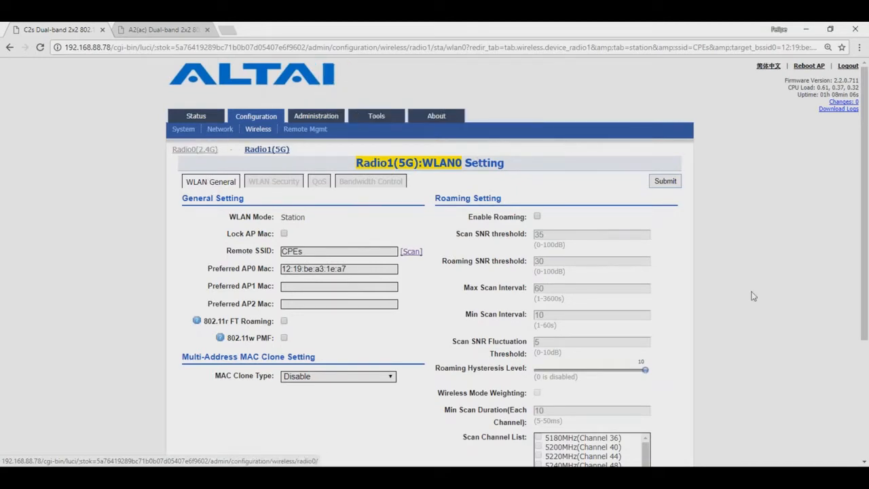
pyautogui.click(678, 184)
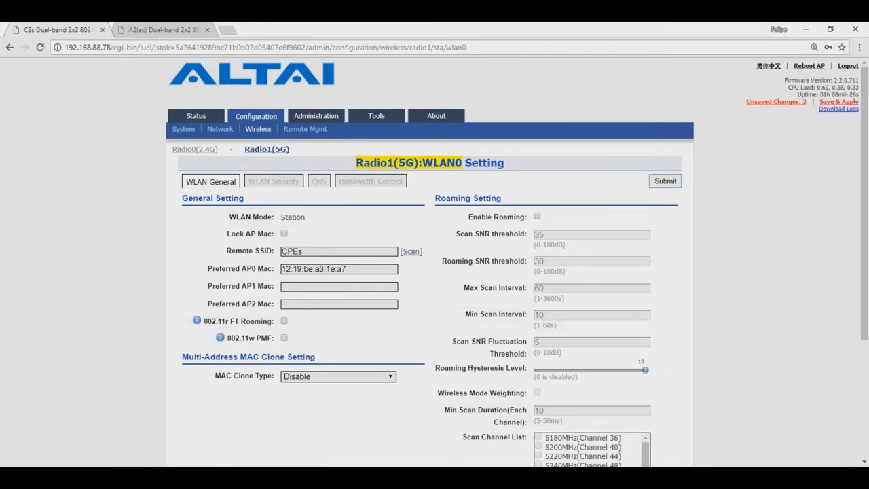
# Disable the Altai Super WiFi SSID on Radio0(2.4G) and submit
pyautogui.click(195, 149)
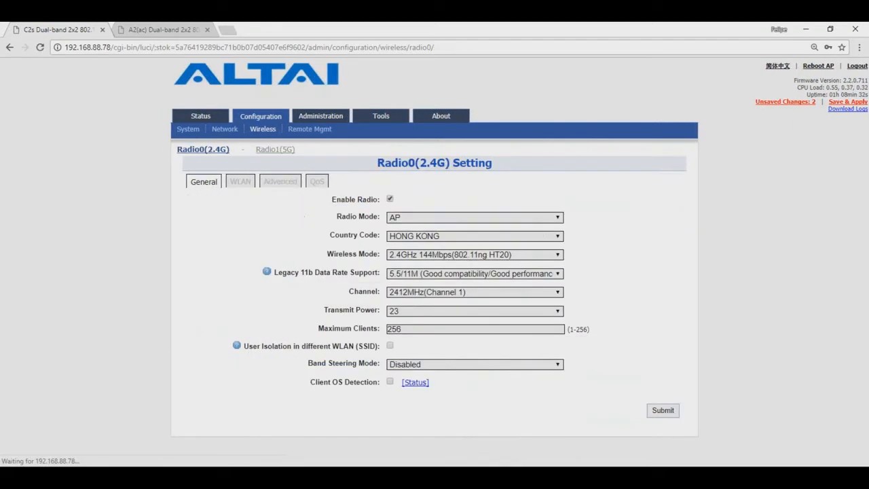
pyautogui.click(240, 181)
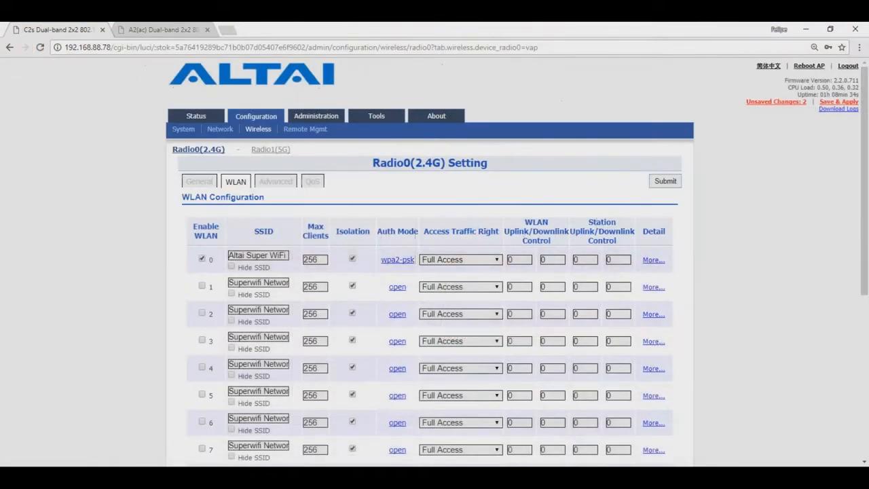
pyautogui.click(202, 259)
pyautogui.click(665, 181)
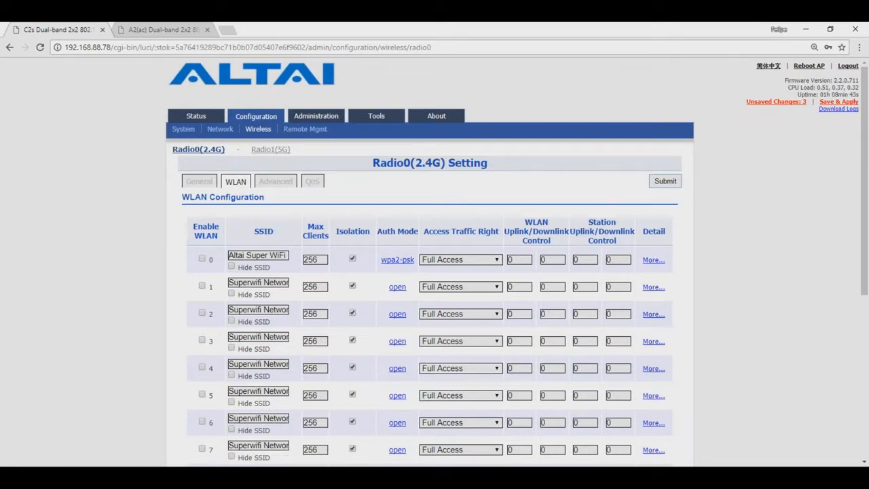
# Keep the general network mode set to Switch Mode
pyautogui.click(199, 189)
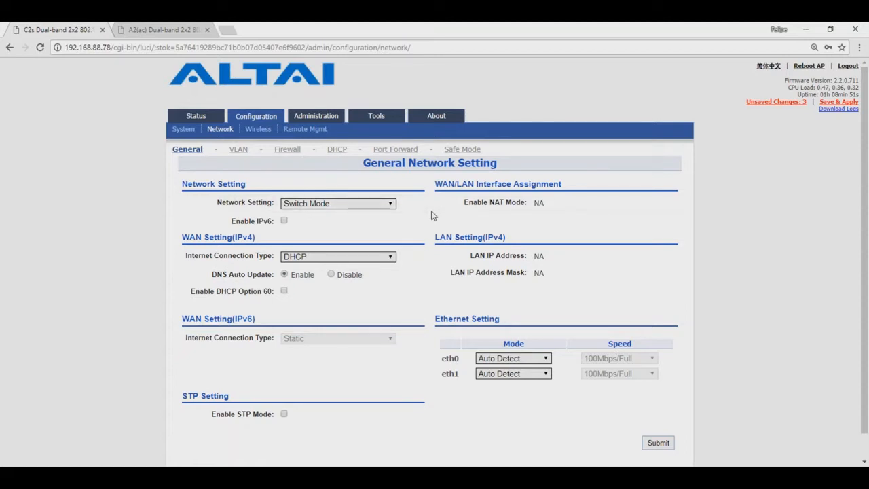
pyautogui.click(326, 208)
pyautogui.click(329, 207)
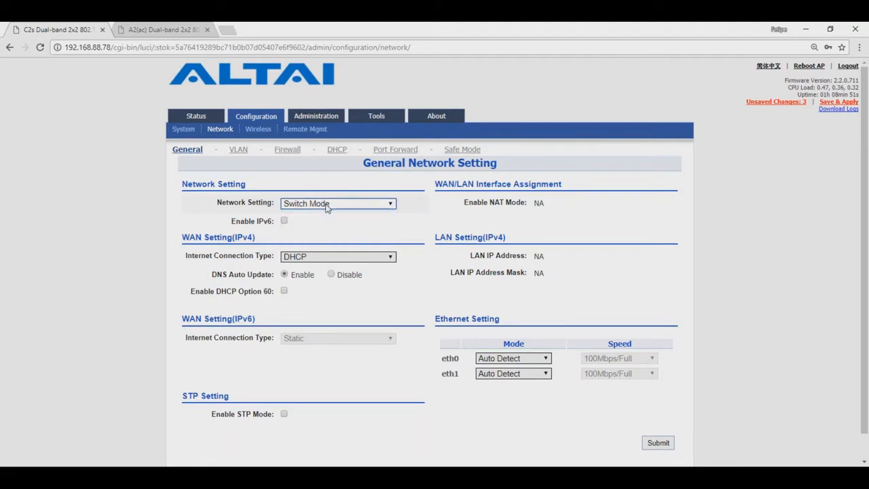
# Re-enable the Altai Super WiFi SSID on the 2.4G WLAN list and submit
pyautogui.click(258, 129)
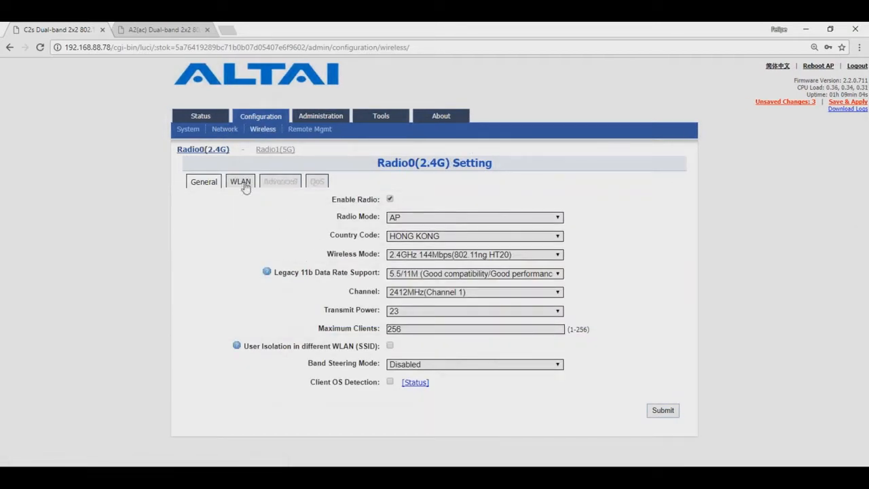
pyautogui.click(241, 182)
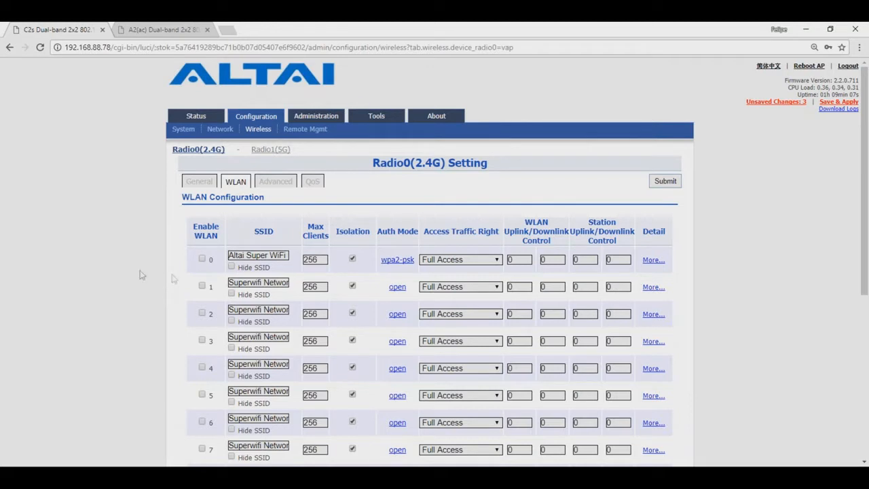
pyautogui.click(201, 258)
pyautogui.click(674, 183)
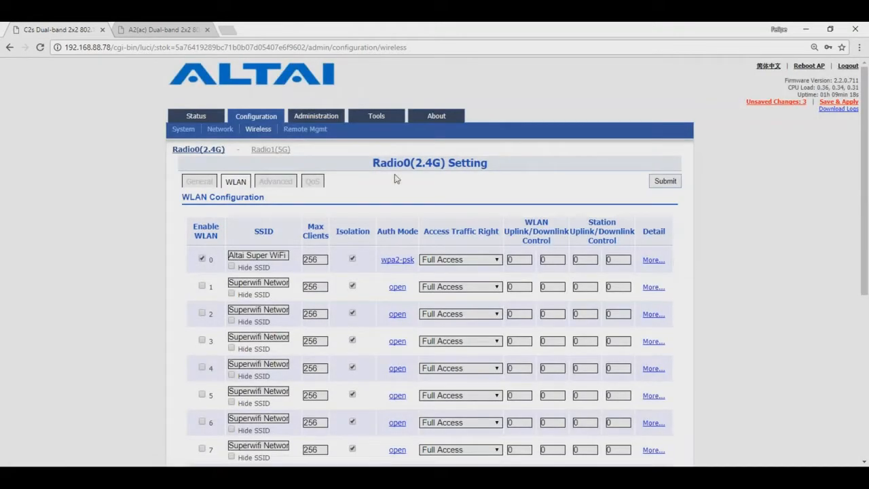
# Review the 3 unsaved changes, including the CPEs SSID, then check networks in inSSIDer
pyautogui.click(790, 102)
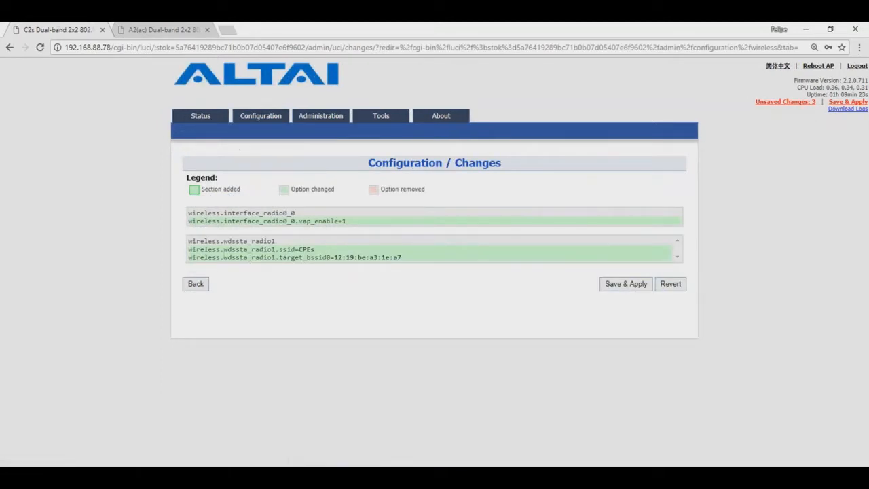
pyautogui.moveTo(314, 250); pyautogui.dragTo(300, 248)
pyautogui.hotkey('alt', 'Tab')
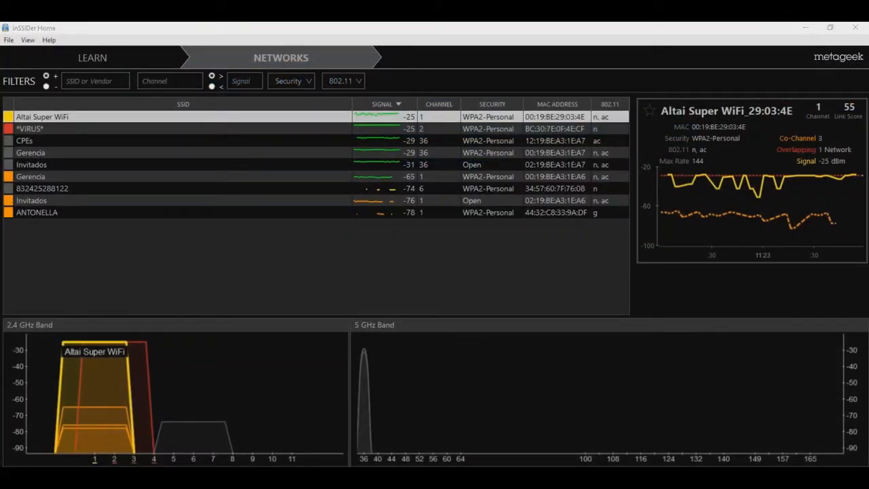
pyautogui.hotkey('alt', 'Tab')
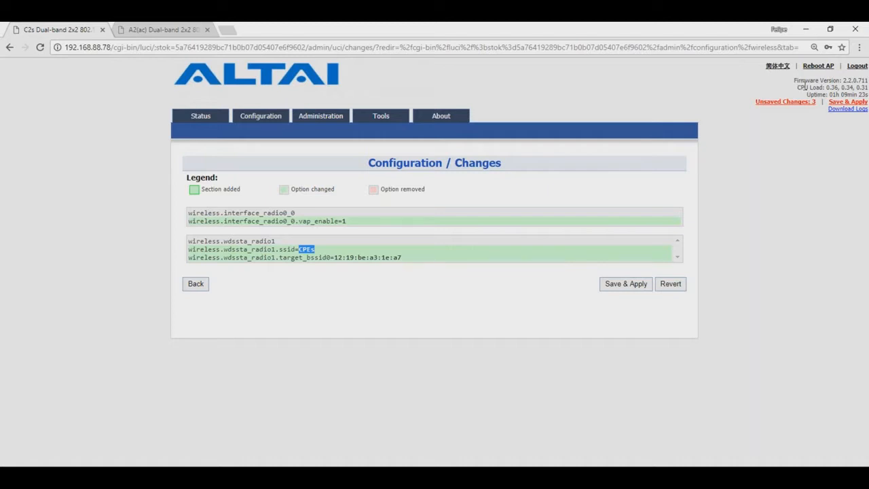
# Save & Apply the 3 pending C2s changes, including station SSID 'CPEs'
pyautogui.click(839, 104)
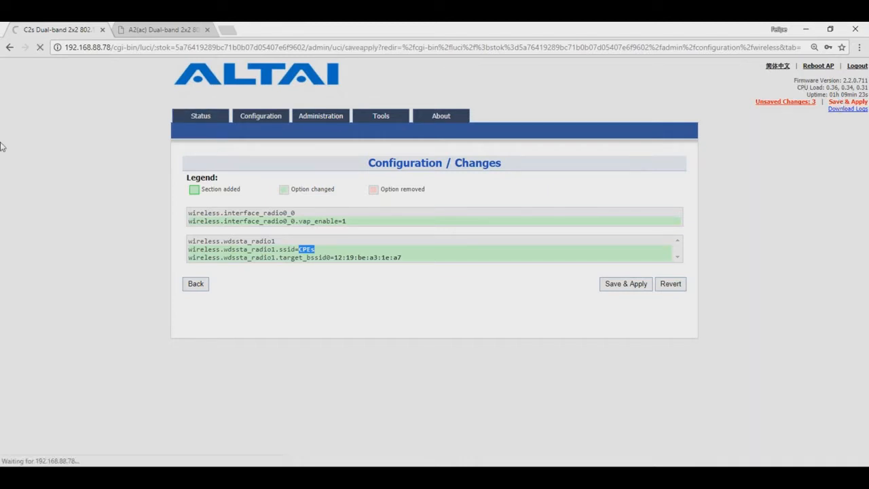
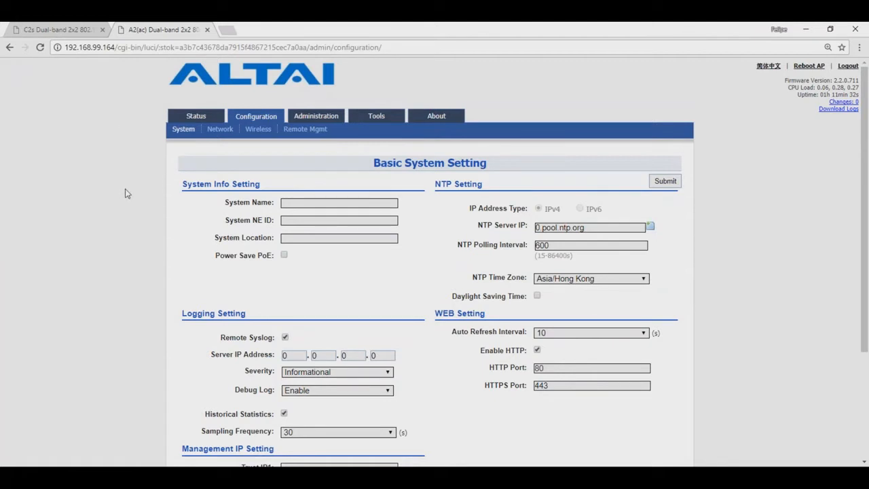
# Open the Portal settings of the 2.4G radio's WLAN1 'Invitados' from the Wireless WLAN list
pyautogui.click(258, 129)
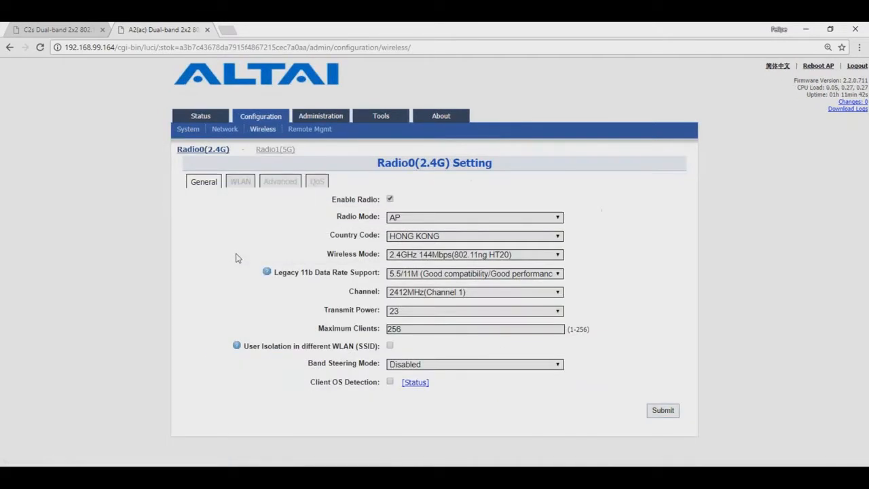
pyautogui.click(240, 181)
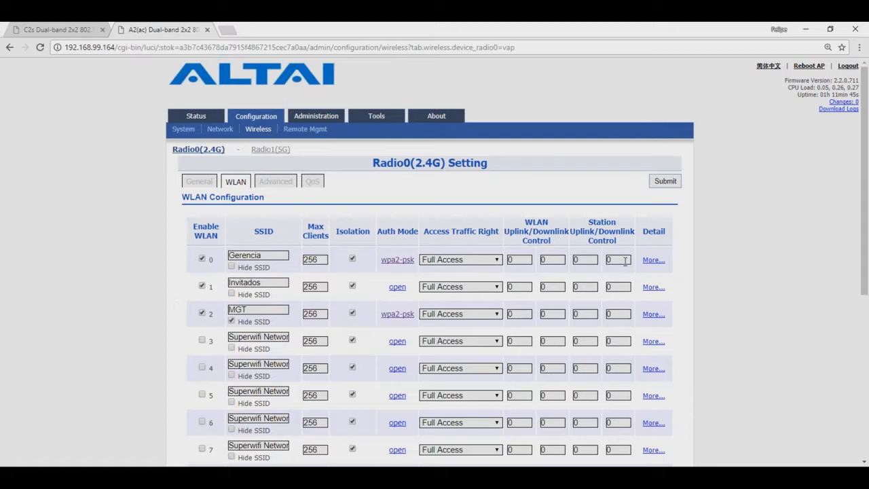
pyautogui.click(652, 287)
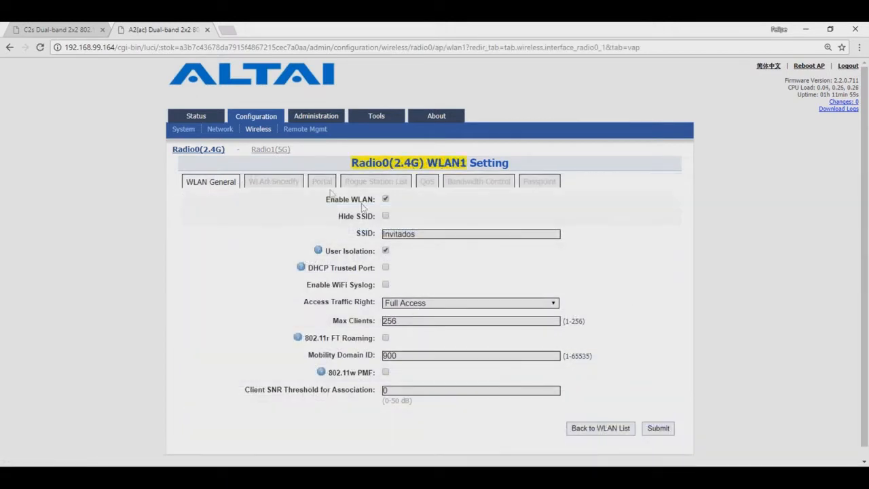
pyautogui.click(322, 182)
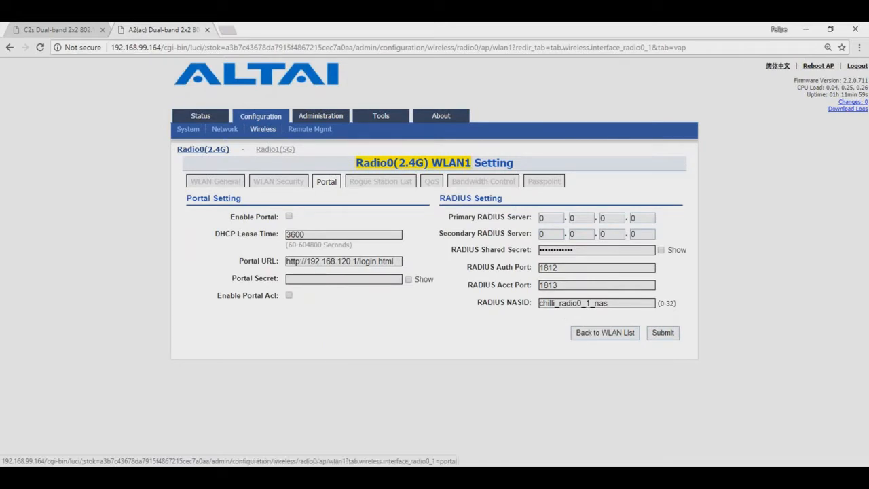
# Enable the captive portal with a new portal secret, turn on Portal ACL, and choose an ACL file
pyautogui.click(289, 215)
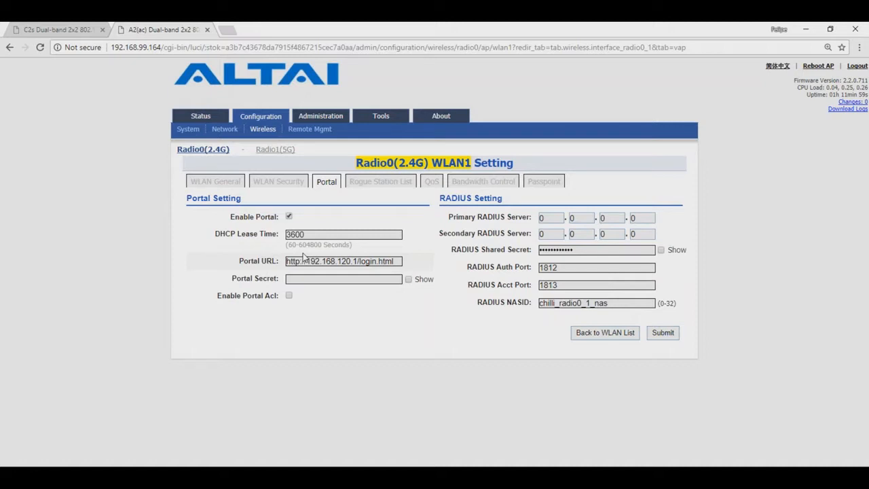
pyautogui.moveTo(401, 261); pyautogui.dragTo(263, 265)
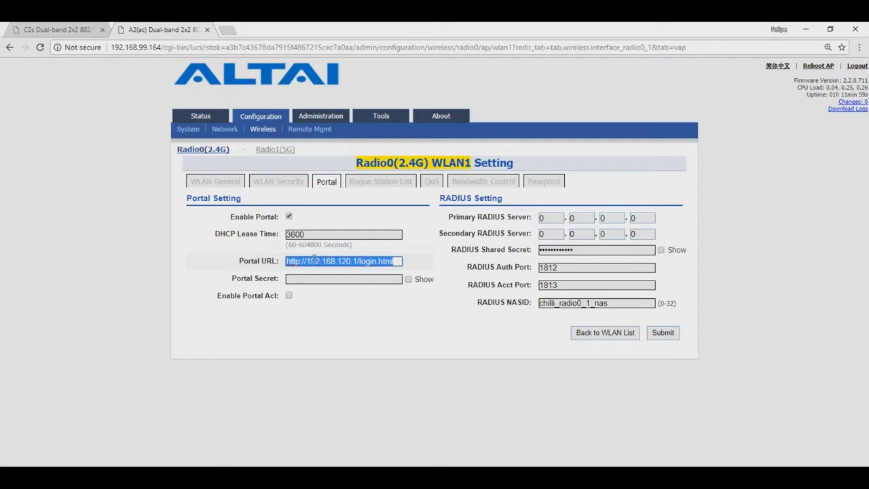
pyautogui.click(408, 280)
pyautogui.click(387, 279)
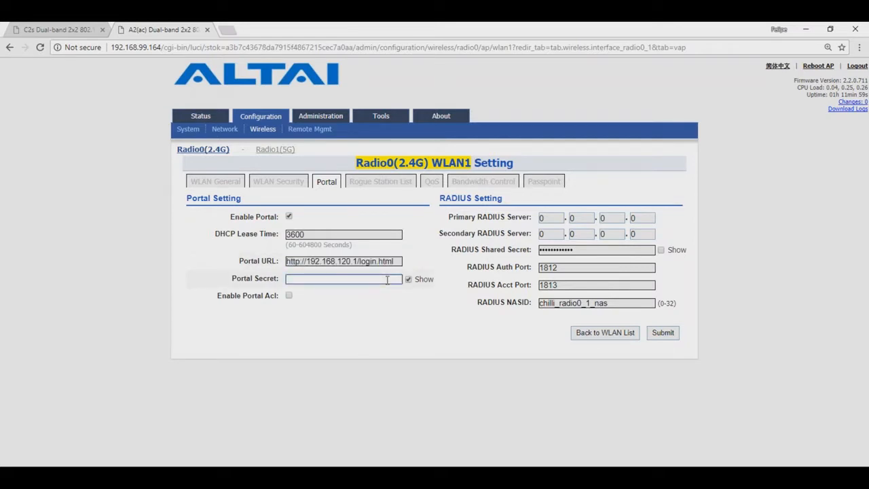
pyautogui.write('altai')
pyautogui.click(373, 352)
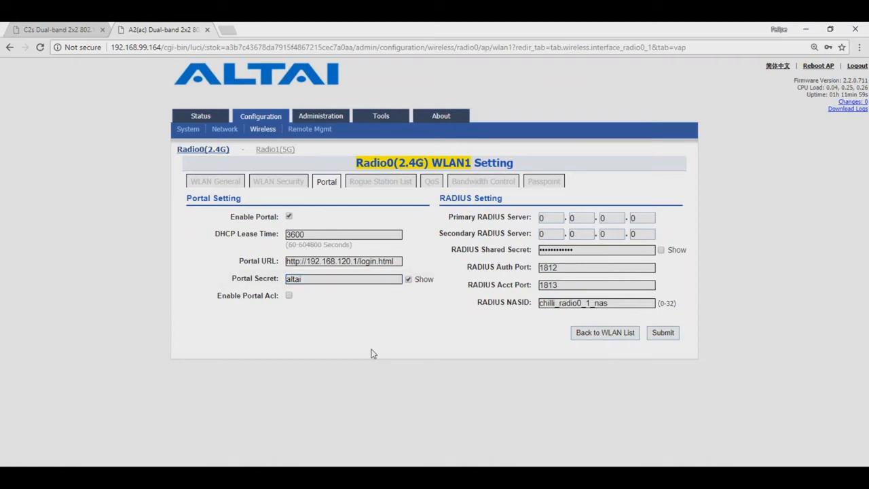
pyautogui.click(289, 296)
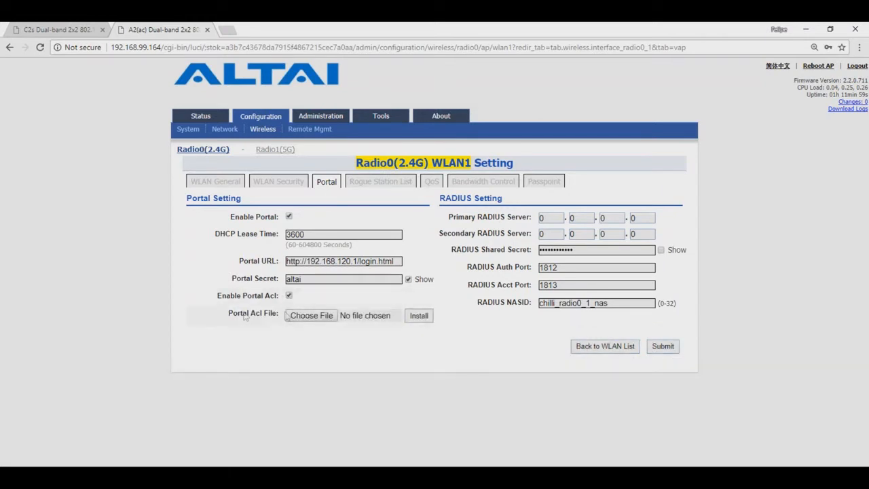
pyautogui.click(294, 320)
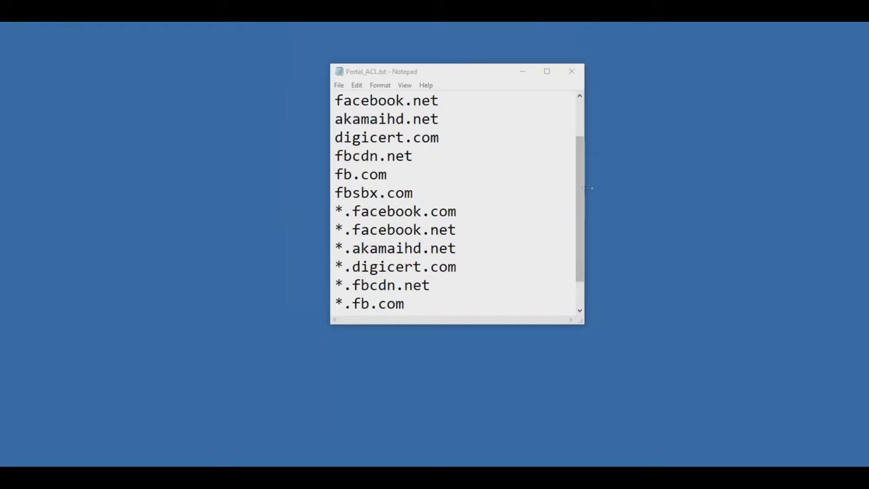
# Review the Facebook domain list in Portal_ACL.txt, then return to the portal settings page
pyautogui.moveTo(579, 190); pyautogui.dragTo(580, 206)
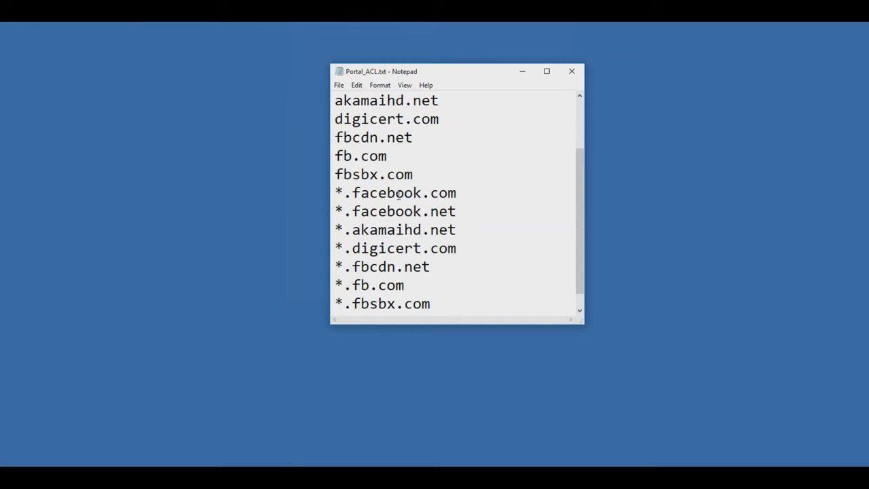
pyautogui.click(738, 135)
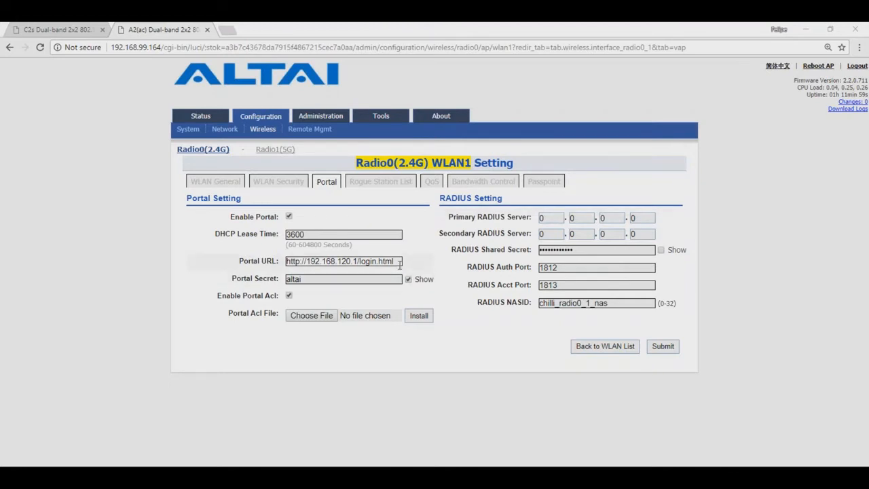
# Set RADIUS servers 192.168.120.5 (primary) and 192.168.120.6 (secondary) and replace the shared secret
pyautogui.moveTo(397, 262); pyautogui.dragTo(282, 259)
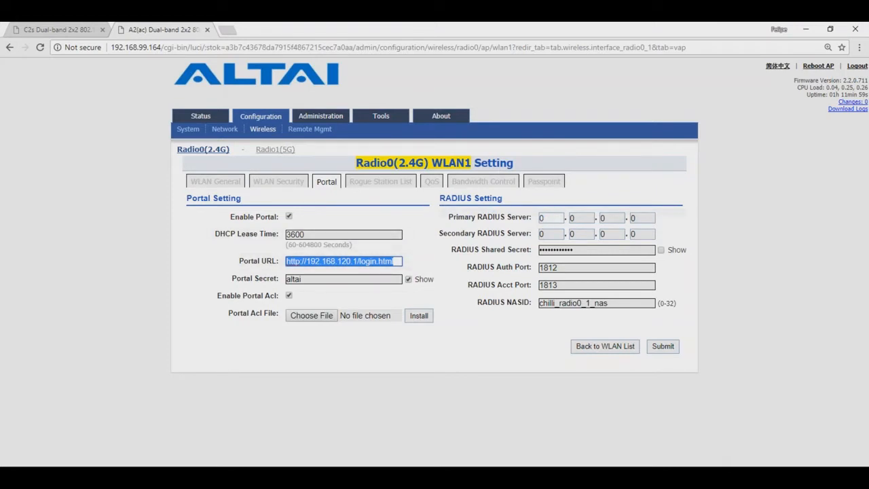
pyautogui.click(540, 219)
pyautogui.write('192.')
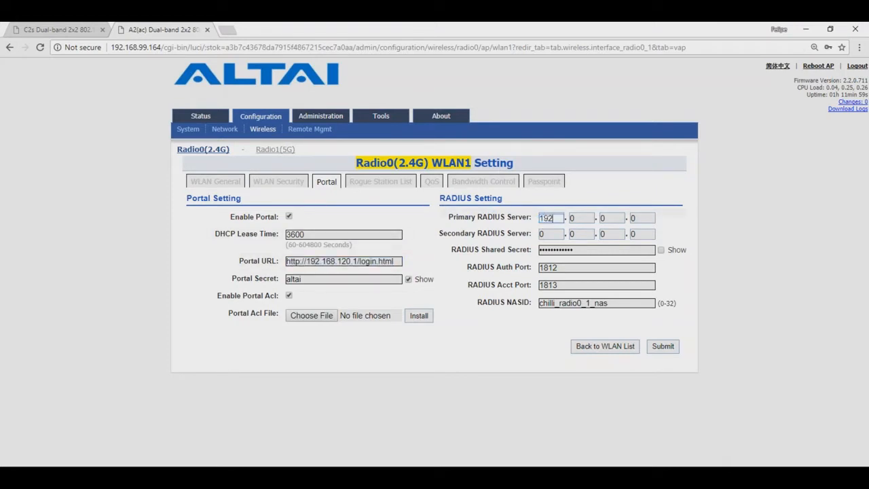
pyautogui.write('168.120.')
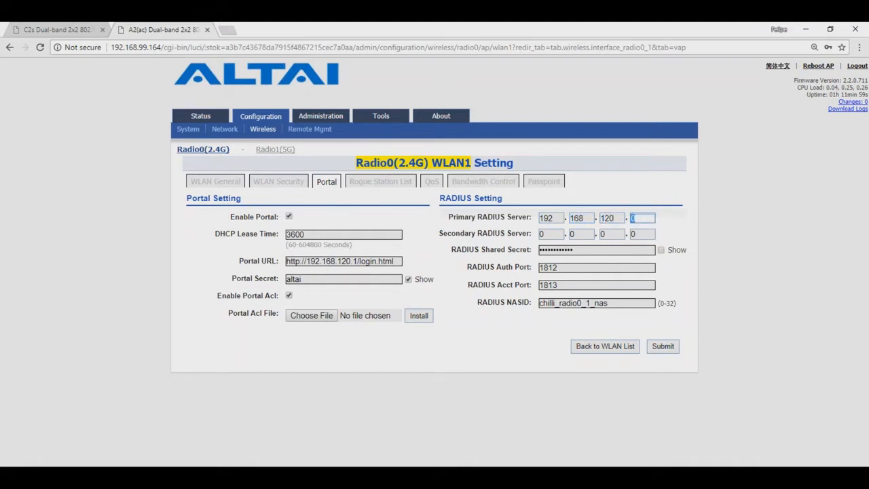
pyautogui.write('5')
pyautogui.click(550, 233)
pyautogui.write('192.168.')
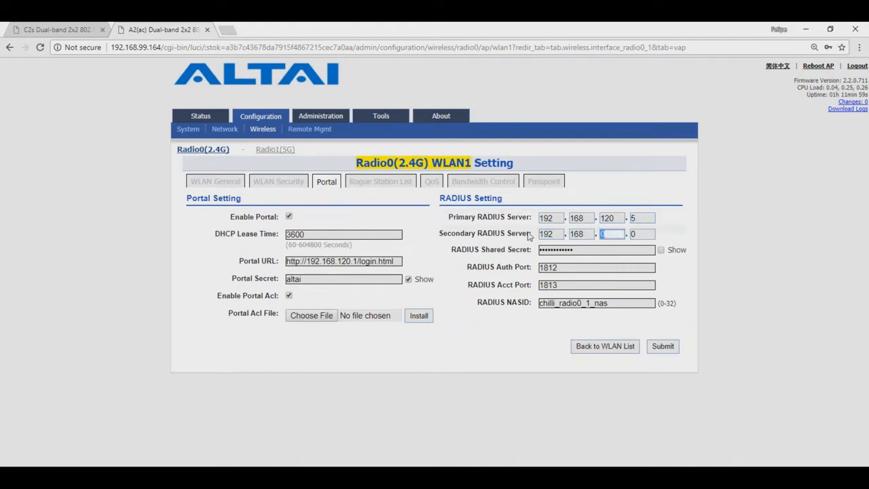
pyautogui.write('120.6')
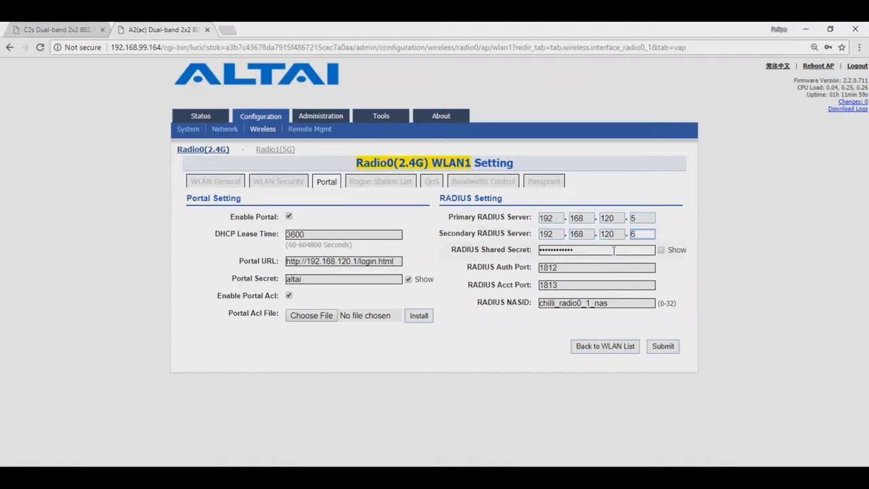
pyautogui.moveTo(614, 250); pyautogui.dragTo(518, 253)
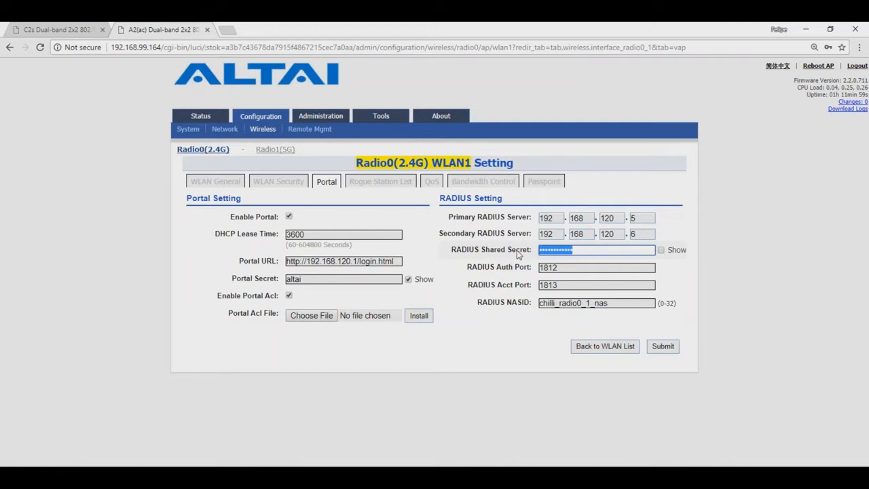
pyautogui.write('altai')
pyautogui.click(660, 250)
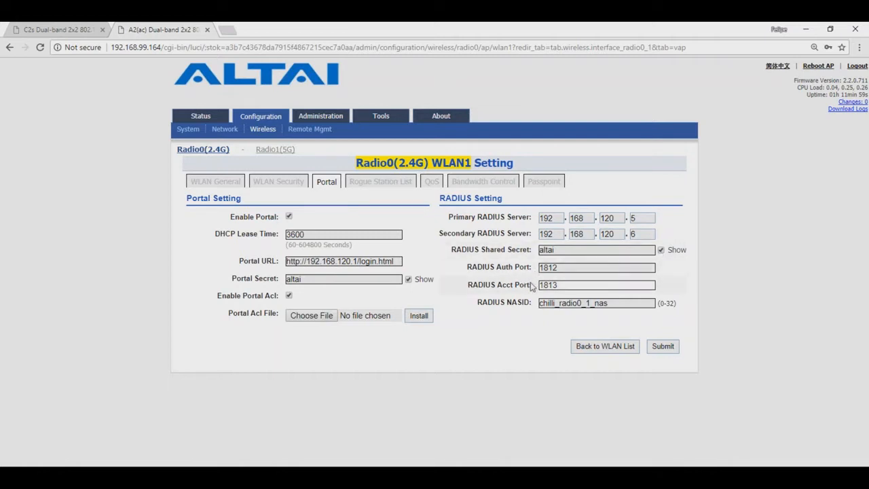
pyautogui.moveTo(621, 302); pyautogui.dragTo(506, 298)
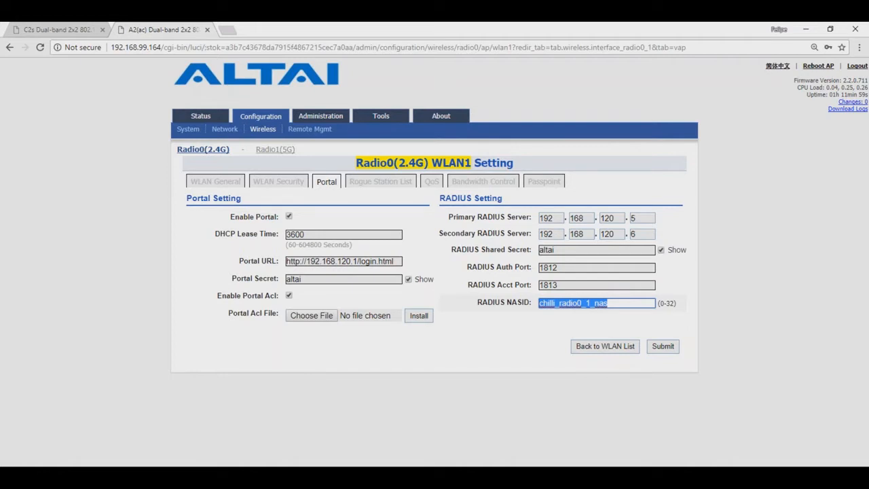
# Submit WLAN1's portal and RADIUS settings, leaving 6 unsaved changes pending
pyautogui.click(660, 347)
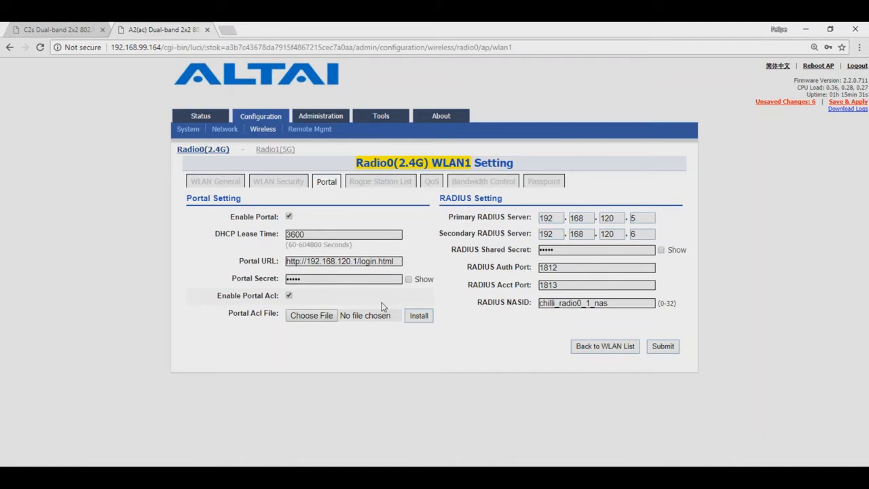
pyautogui.moveTo(401, 261); pyautogui.dragTo(267, 262)
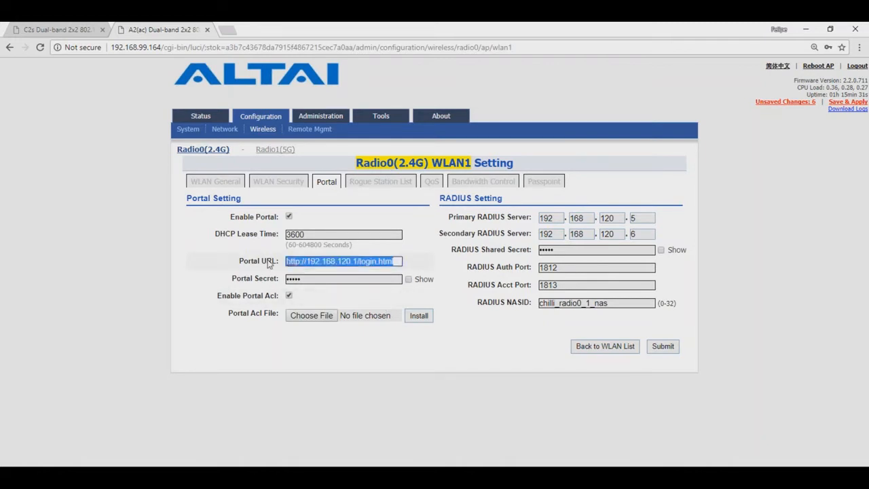
pyautogui.click(558, 390)
pyautogui.click(663, 346)
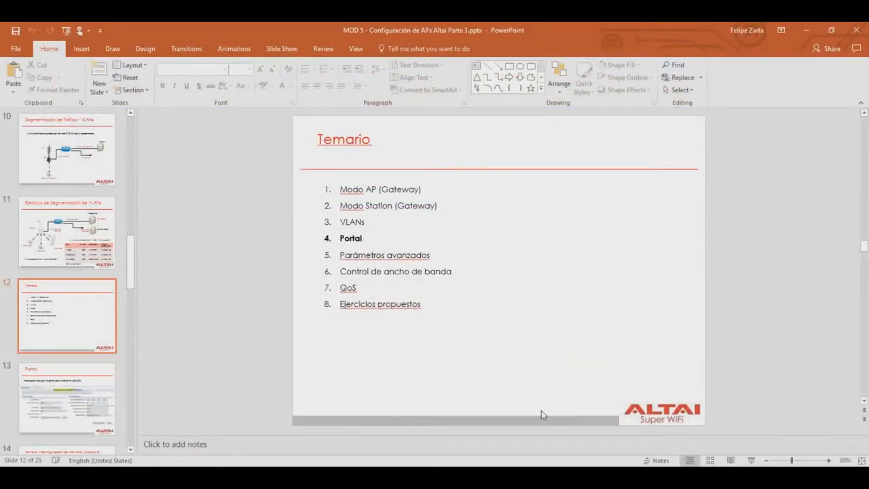
# Run the slide show from the agenda slide through to the 'Parámetros Avanzados' slide
pyautogui.click(750, 460)
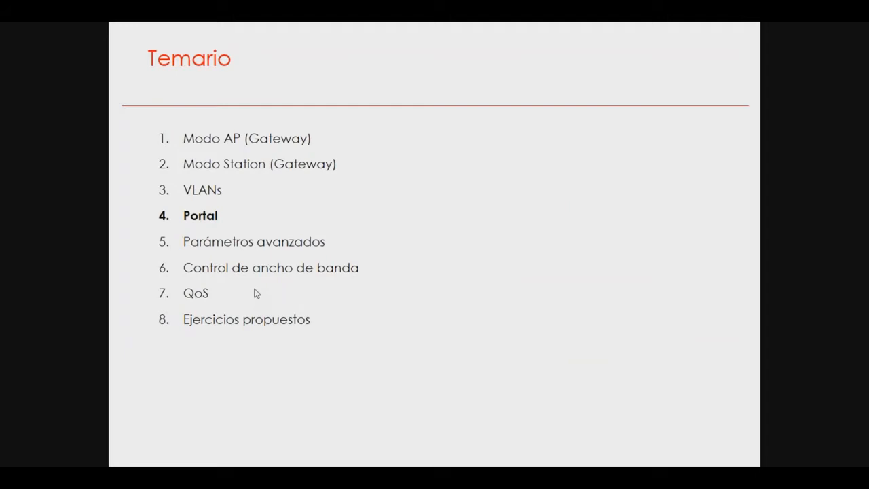
pyautogui.click(257, 293)
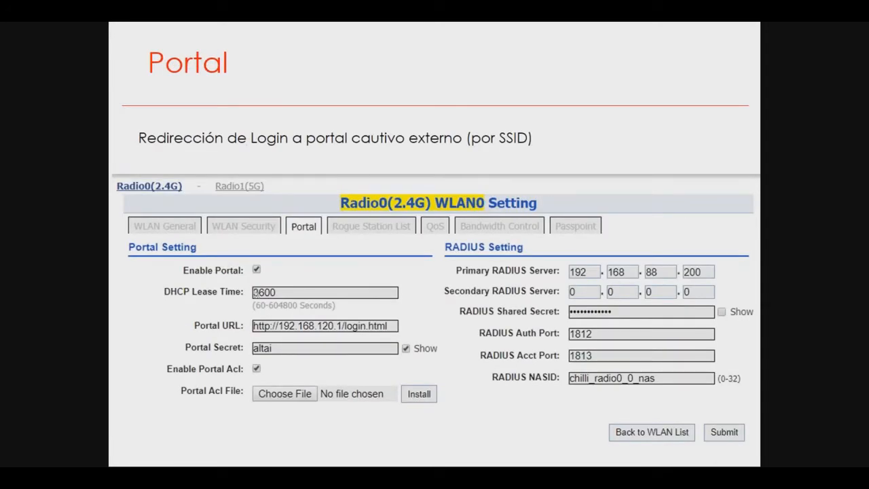
pyautogui.click(257, 293)
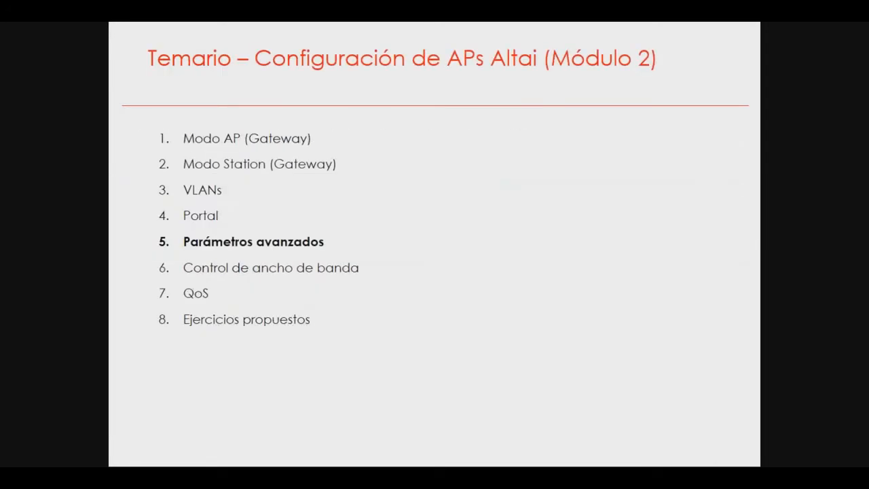
pyautogui.press('Right')
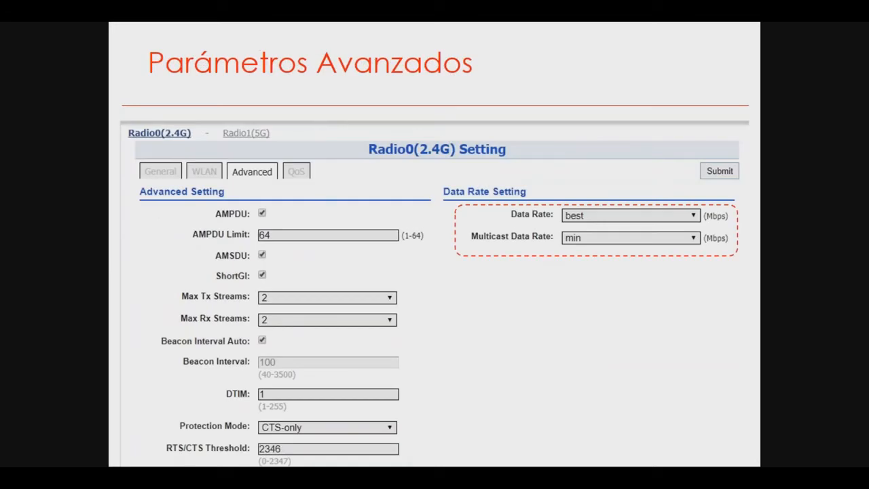